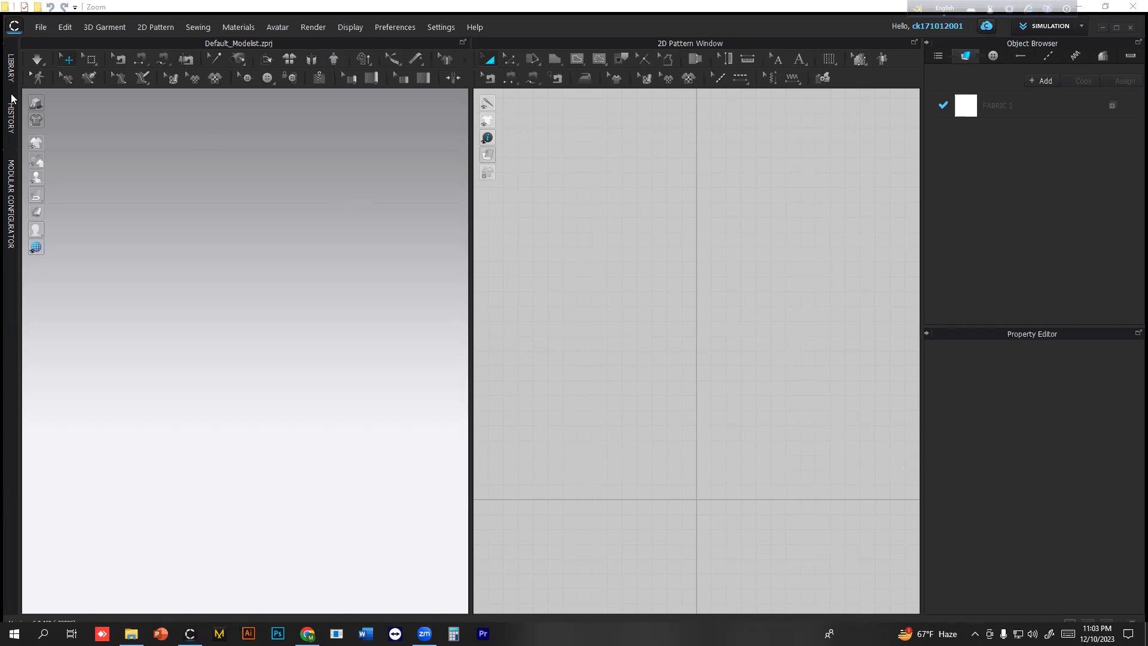
- Load the male avatar from the Male_V2 avatar folder in the library and close the library
left_click(10, 72)
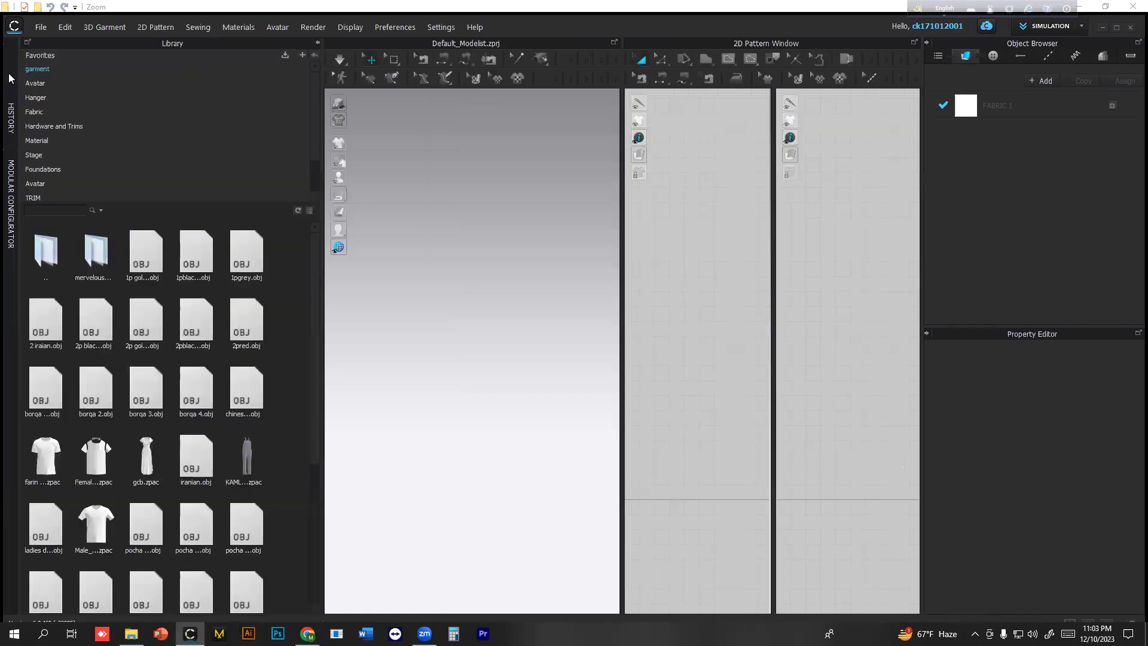
left_click(45, 87)
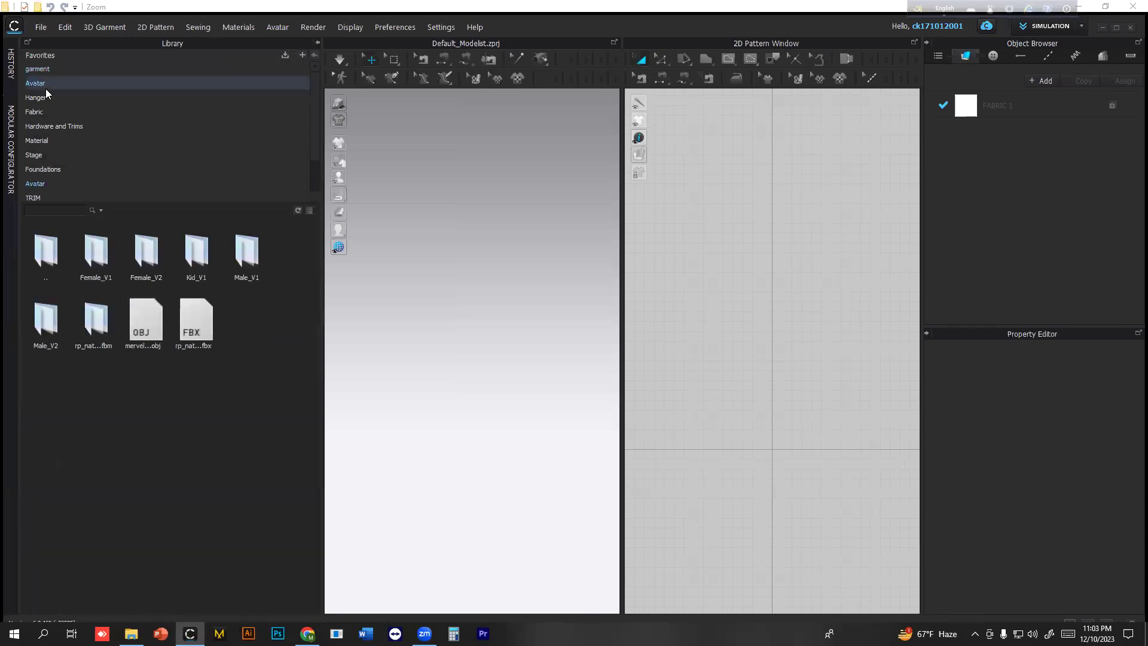
double_click(53, 322)
double_click(252, 324)
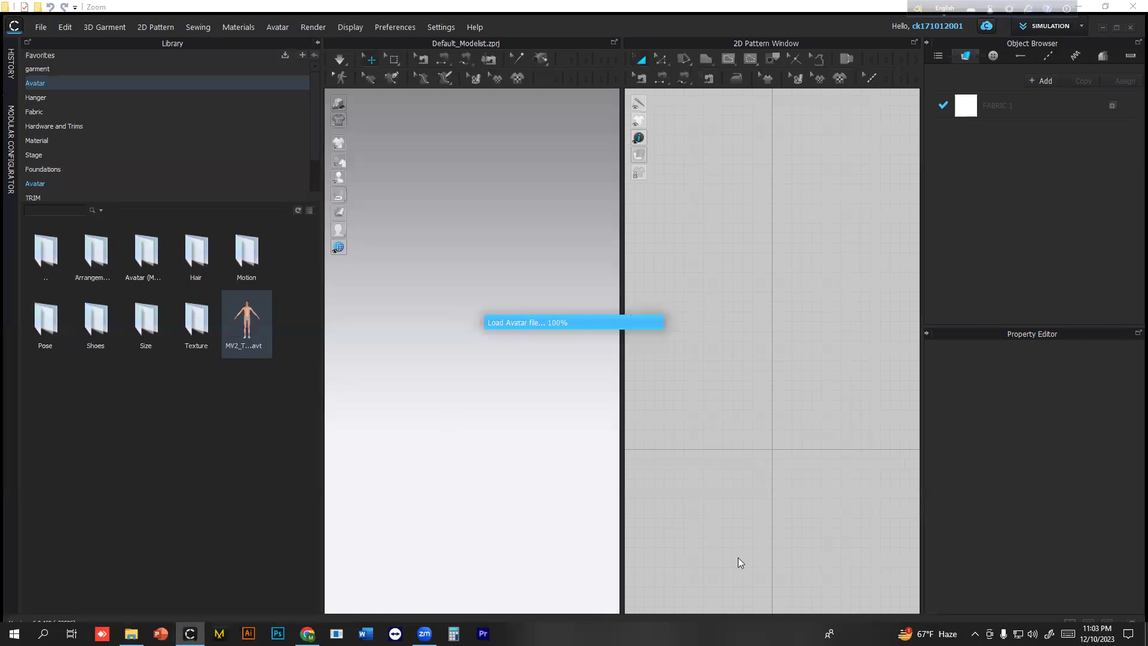
left_click(318, 40)
- Create a rectangle pattern 60 cm wide and 6 cm high across the waist of the avatar silhouette
scroll(699, 334, "up", 6)
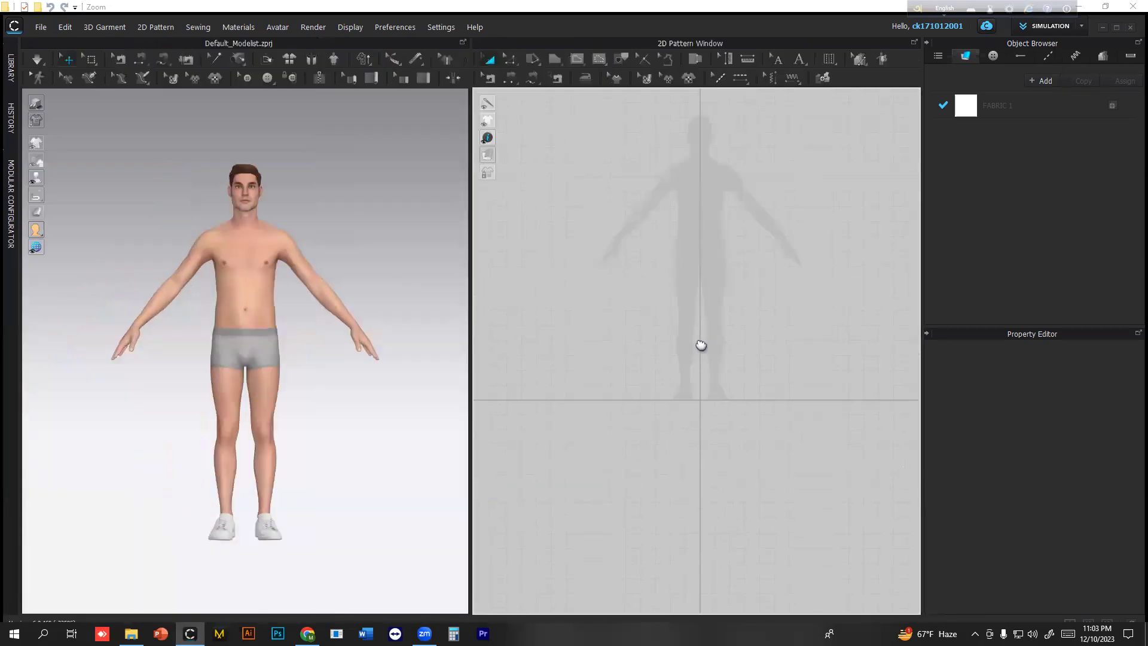
left_click(554, 58)
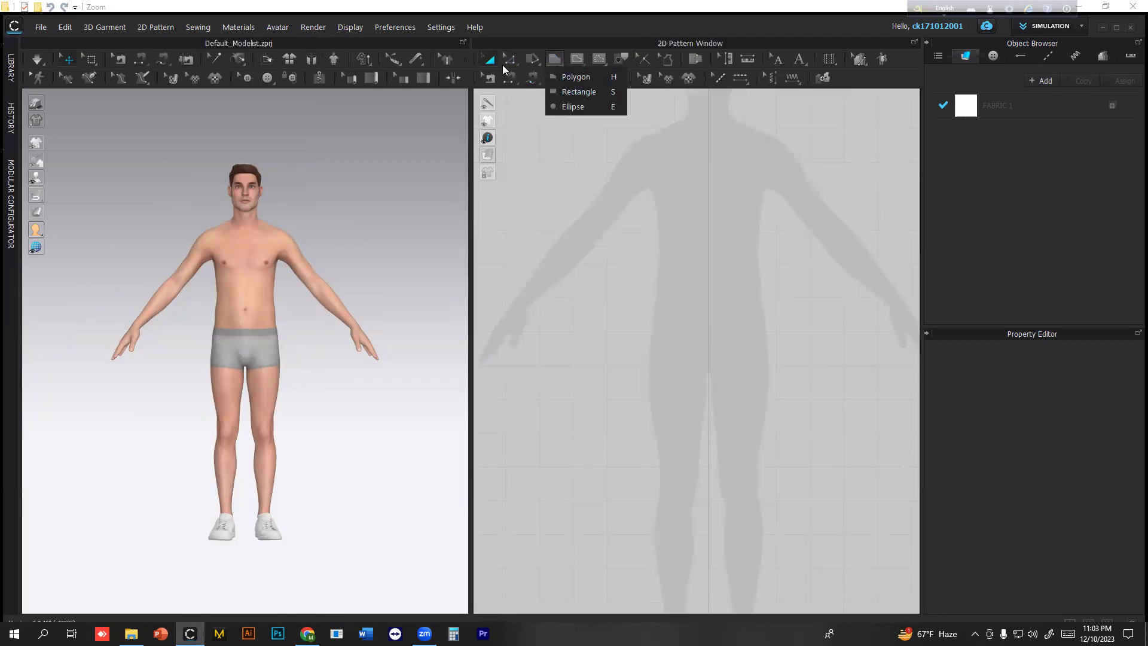
left_click(578, 92)
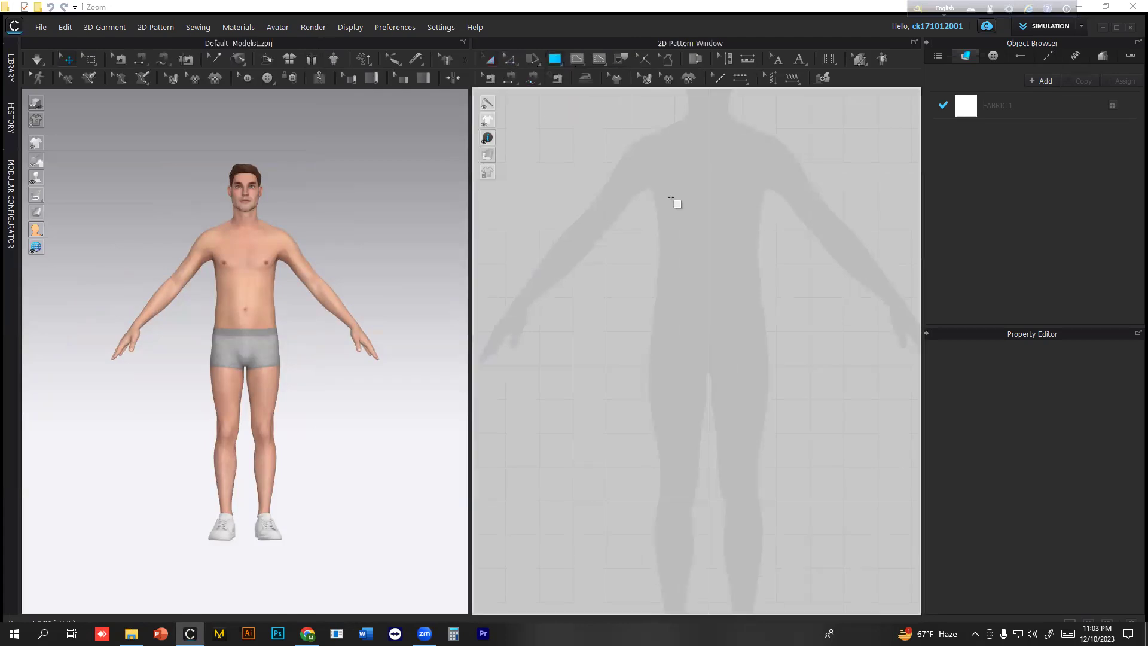
left_click(712, 269)
type("6")
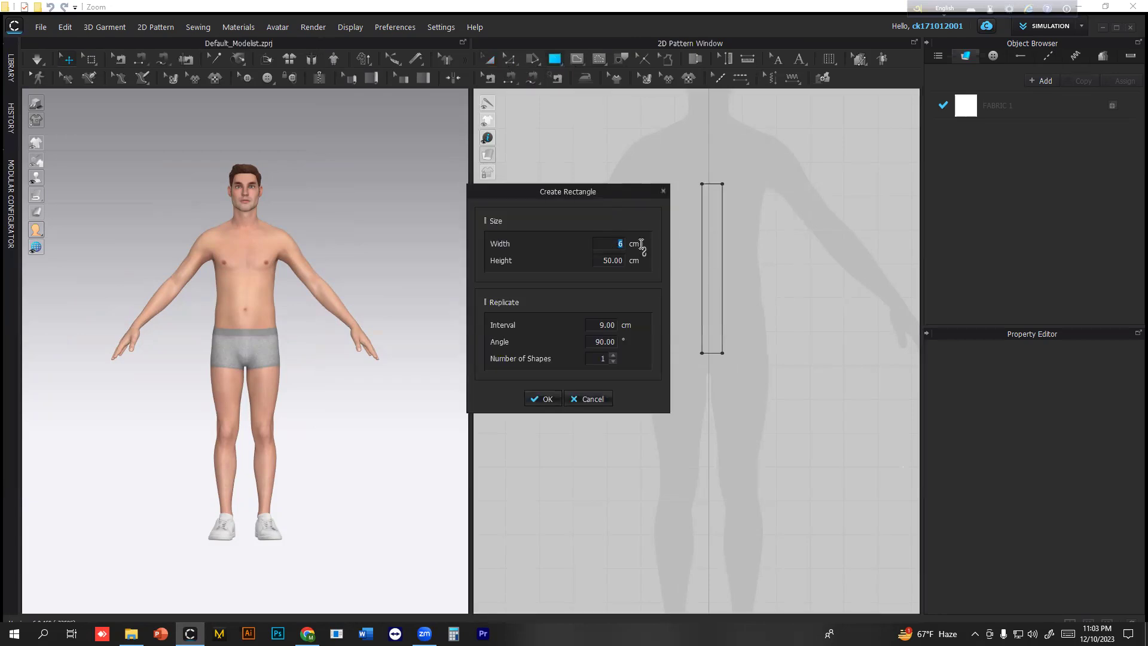
type("0")
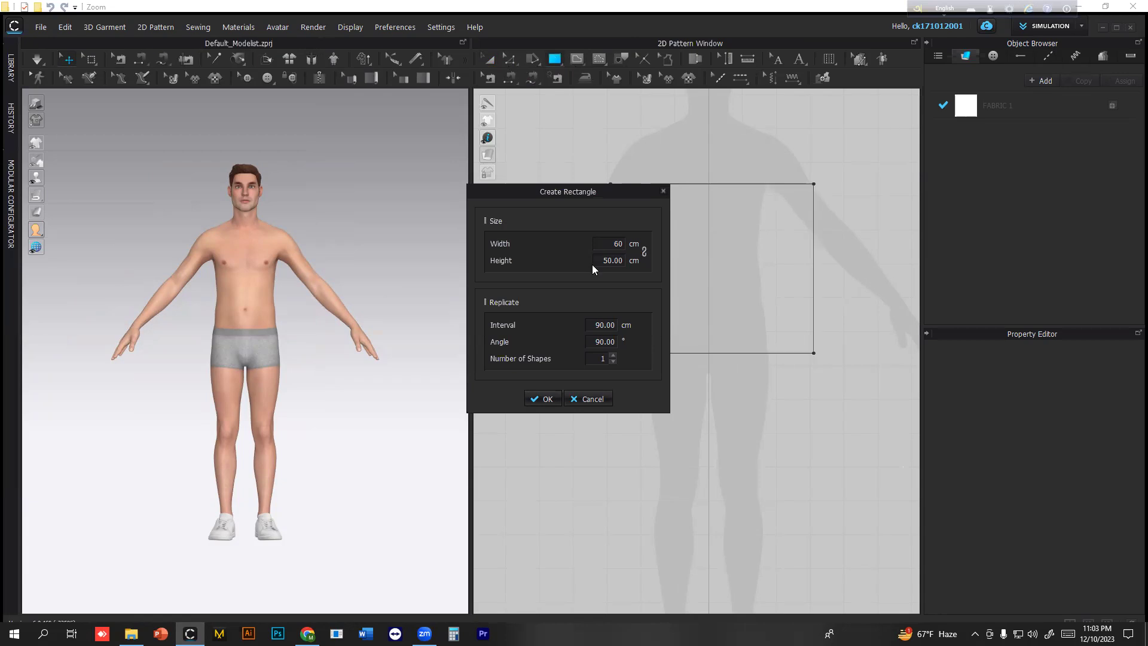
key("Tab")
type("6")
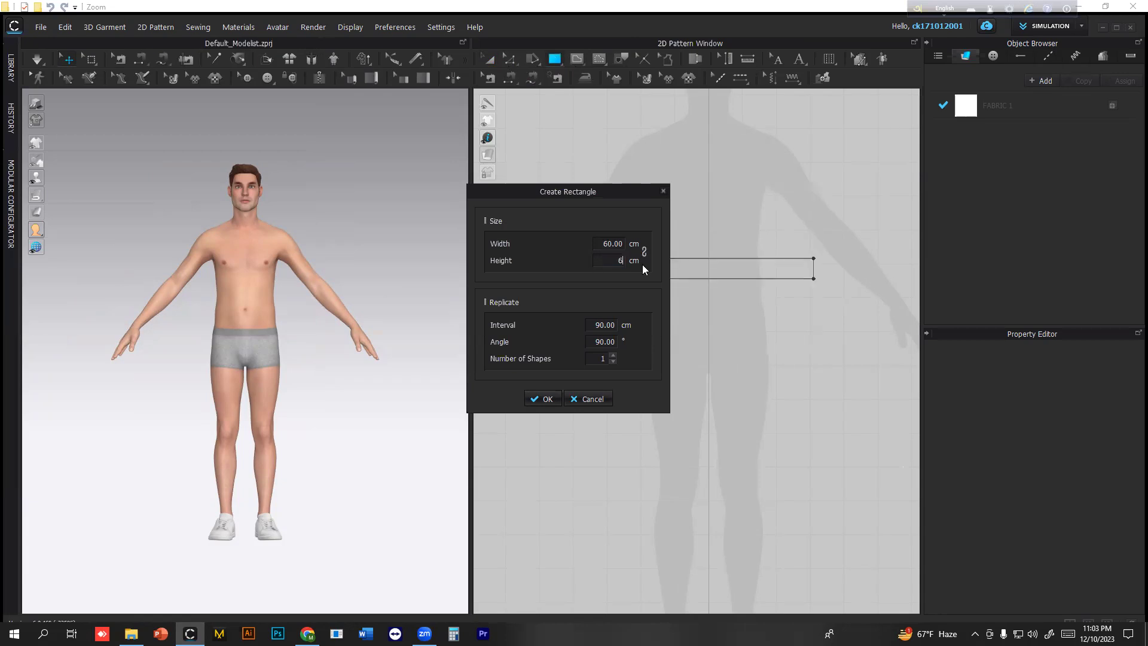
key("Return")
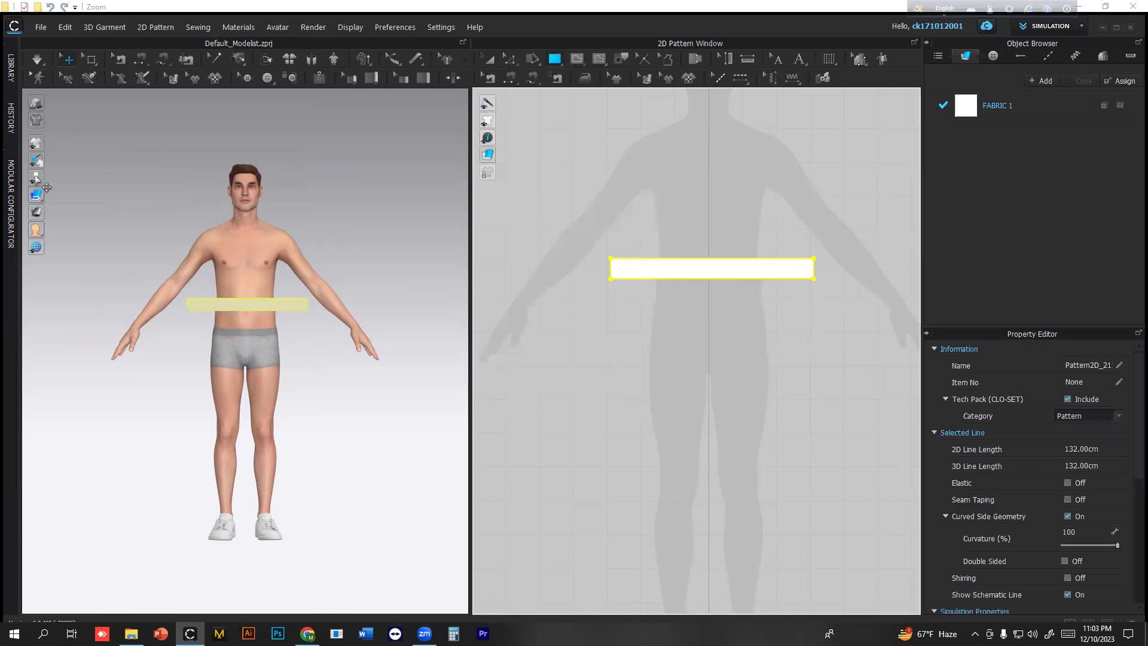
- Wrap the rectangle around the avatar's waist using a back waist arrangement point, and hide the arrangement points
left_click(69, 178)
left_click(286, 303)
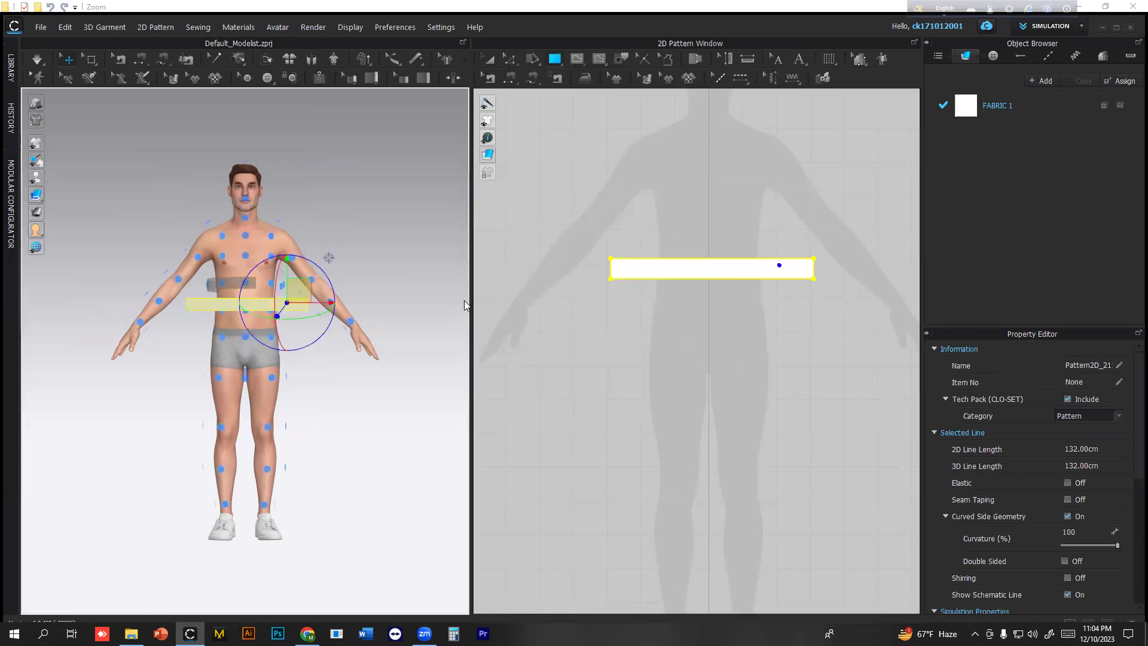
right_click_drag(417, 289, 408, 326)
left_click(269, 321)
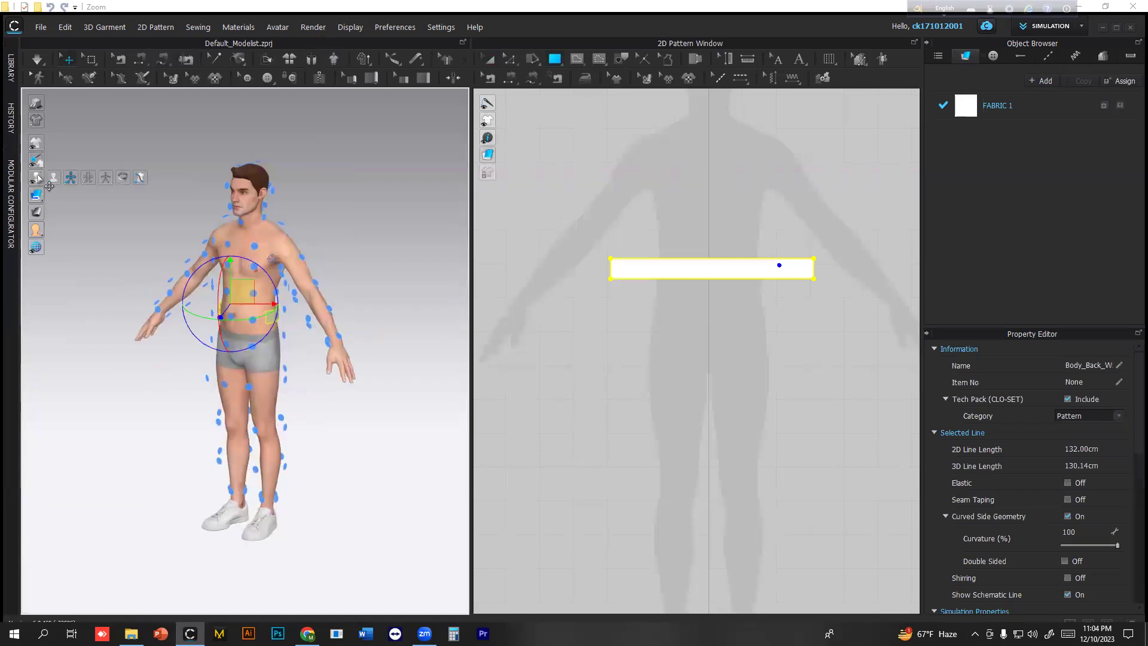
left_click(53, 177)
- Sew the two short ends of the band together
left_click(508, 78)
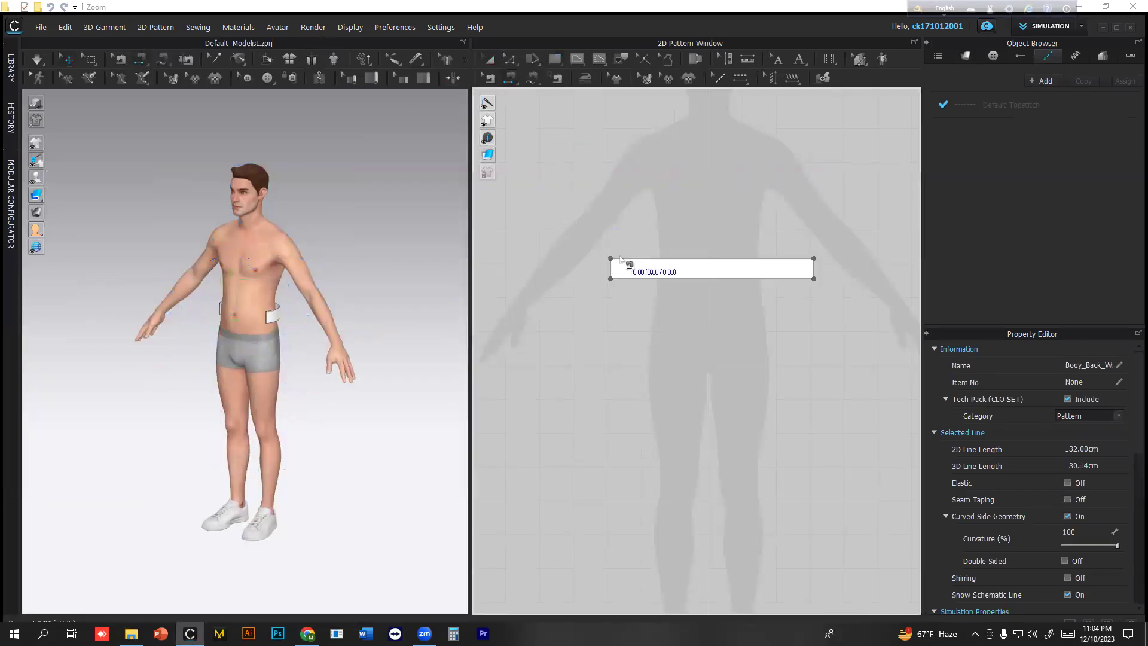
scroll(622, 272, "up", 2)
left_click(620, 270)
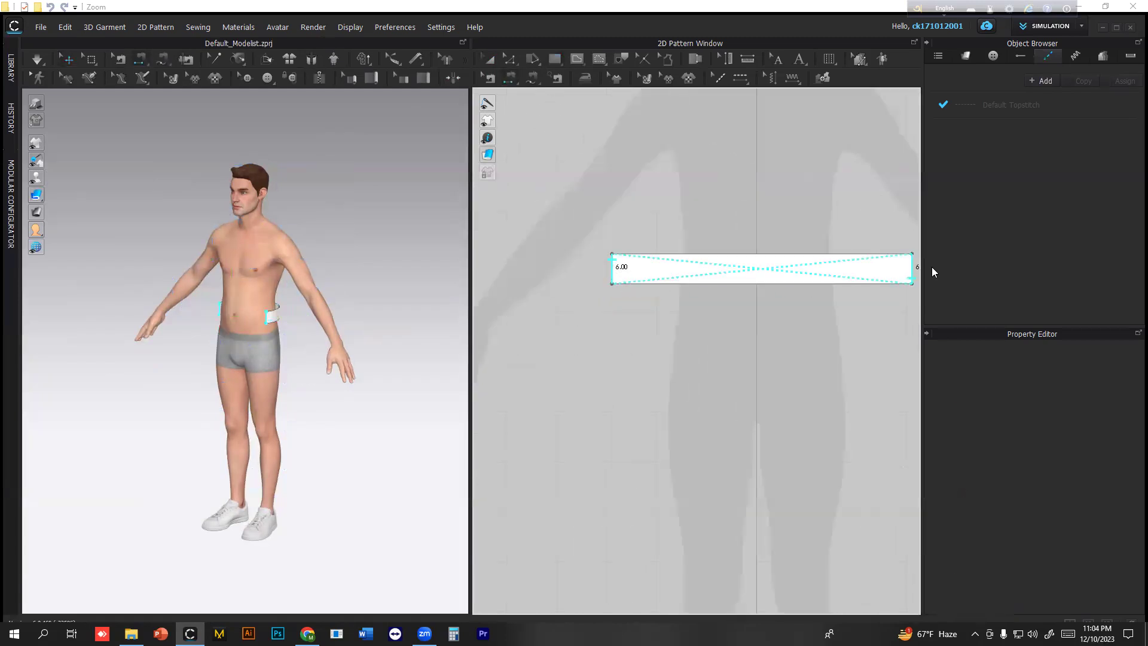
left_click(914, 269)
- Simulate the band and pull both its sides downward on the avatar's waist
key("space")
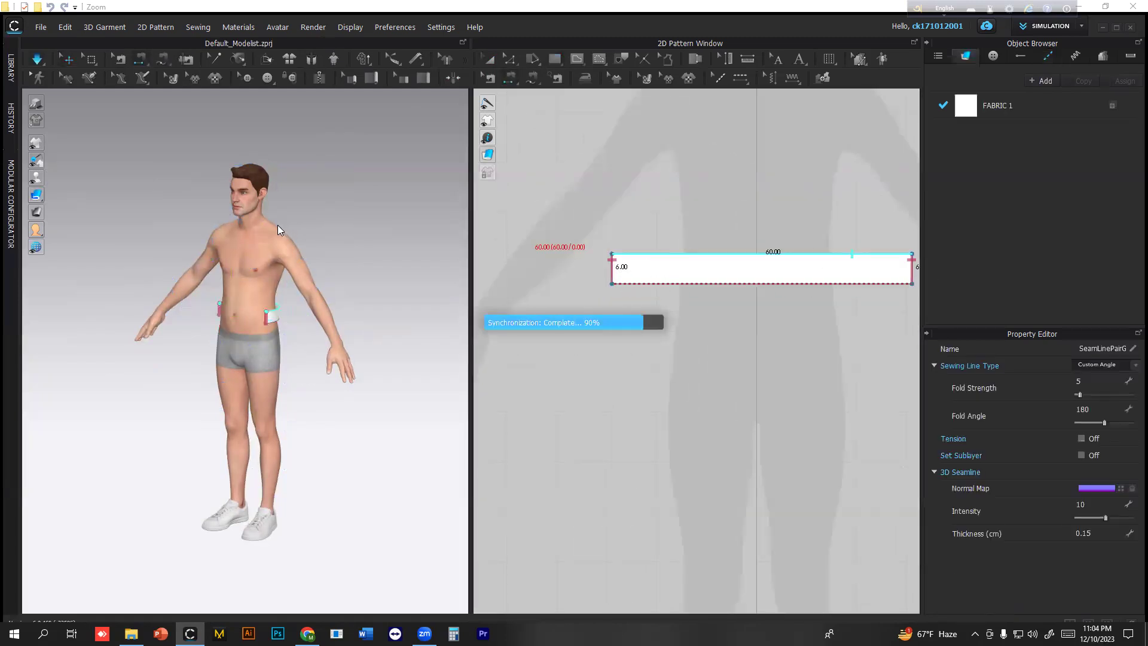
right_click_drag(281, 288, 305, 295)
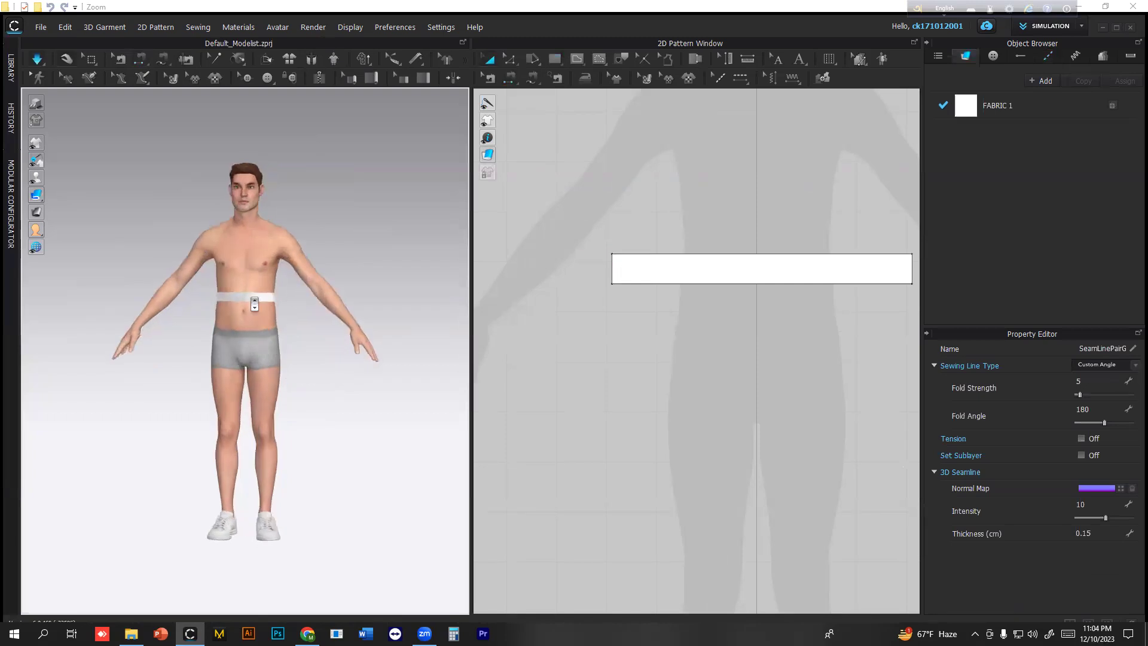
scroll(256, 302, "up", 5)
left_click(305, 222)
left_click_drag(305, 223, 363, 275)
left_click_drag(205, 222, 85, 284)
- Lengthen the band by moving each short edge outward by 5 cm
left_click(544, 316)
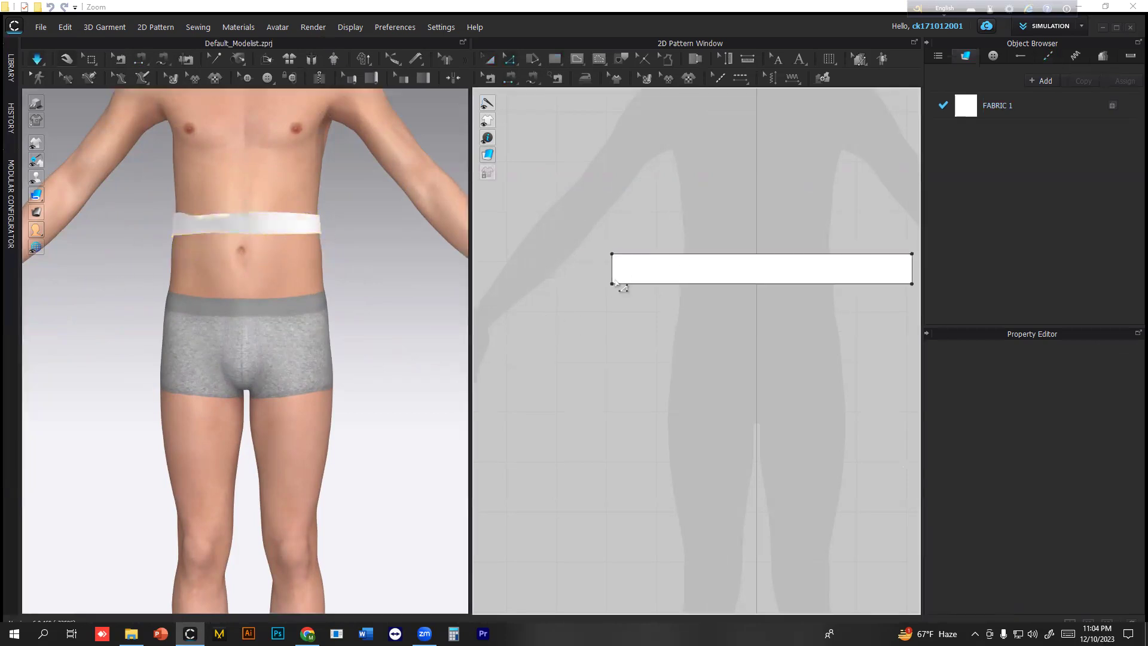
left_click_drag(612, 278, 598, 275)
key("Return")
type("5")
key("Return")
left_click(624, 378)
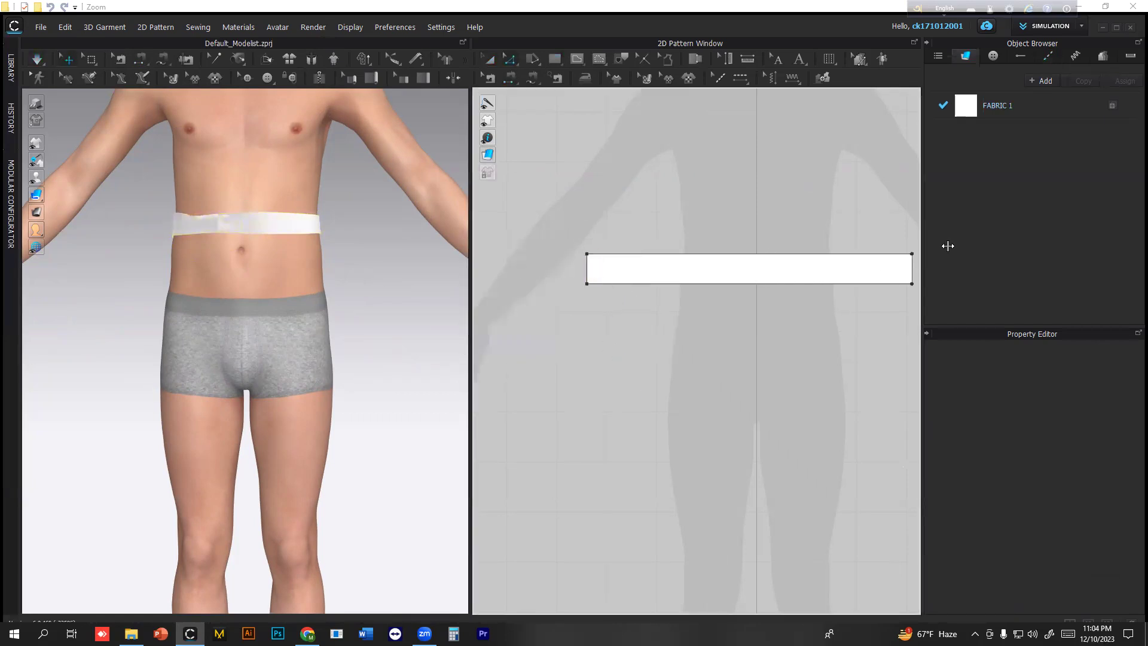
left_click_drag(915, 270, 903, 279)
right_click(904, 280)
type("5")
key("Return")
- Simulate the lengthened band, pull it down evenly around the lower waist, and stop the simulation
key("space")
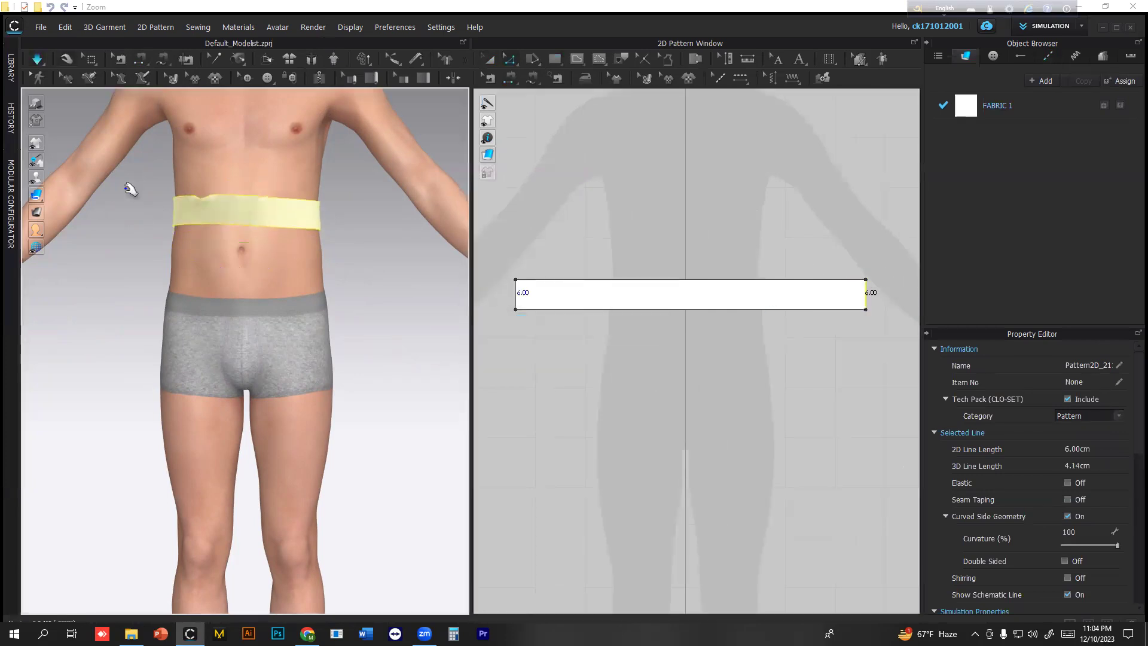
left_click_drag(178, 216, 75, 293)
left_click_drag(309, 220, 390, 278)
right_click_drag(395, 279, 418, 281)
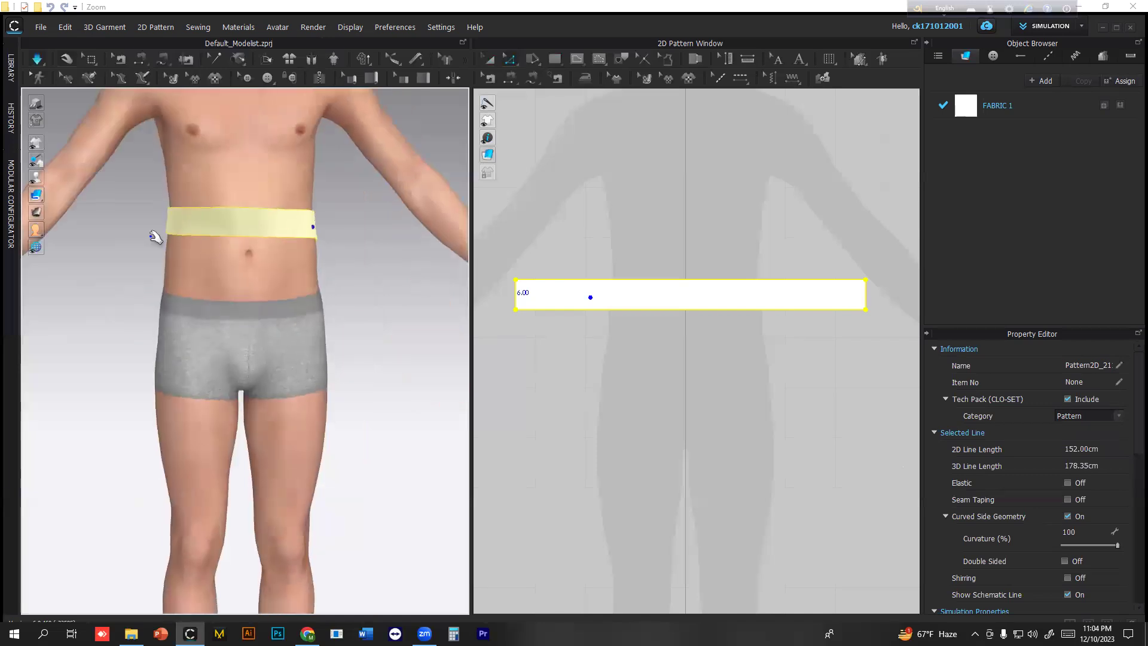
left_click(178, 241)
left_click_drag(192, 225, 146, 293)
left_click_drag(307, 239, 357, 283)
left_click_drag(174, 258, 142, 286)
left_click_drag(313, 257, 354, 280)
right_click_drag(375, 271, 266, 260)
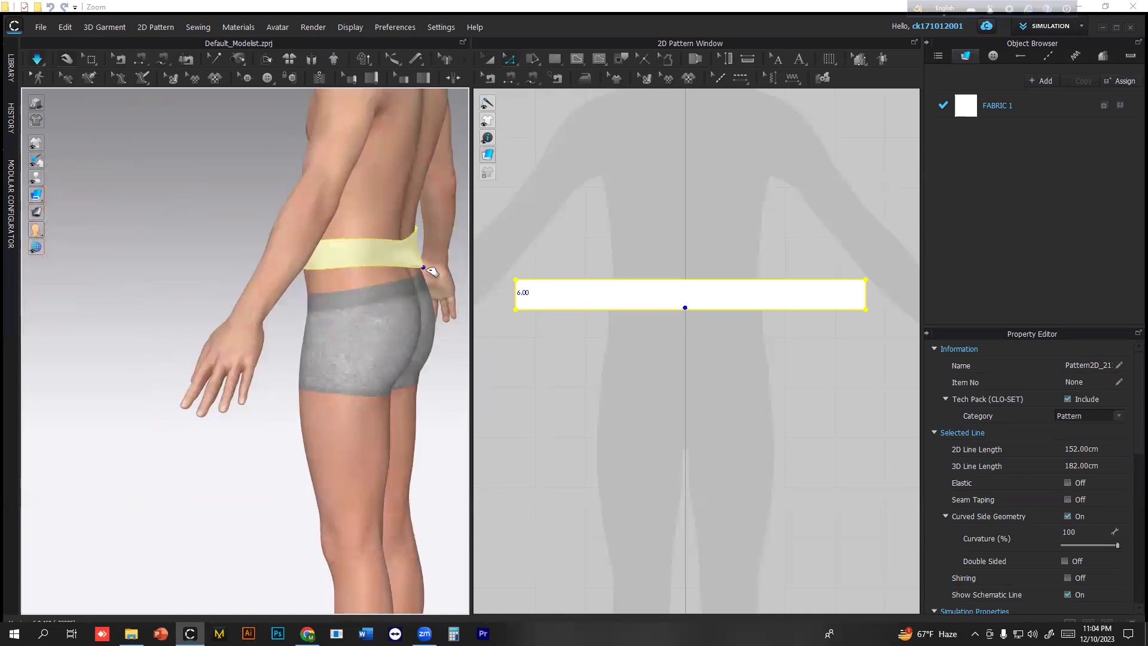
right_click_drag(371, 263, 542, 265)
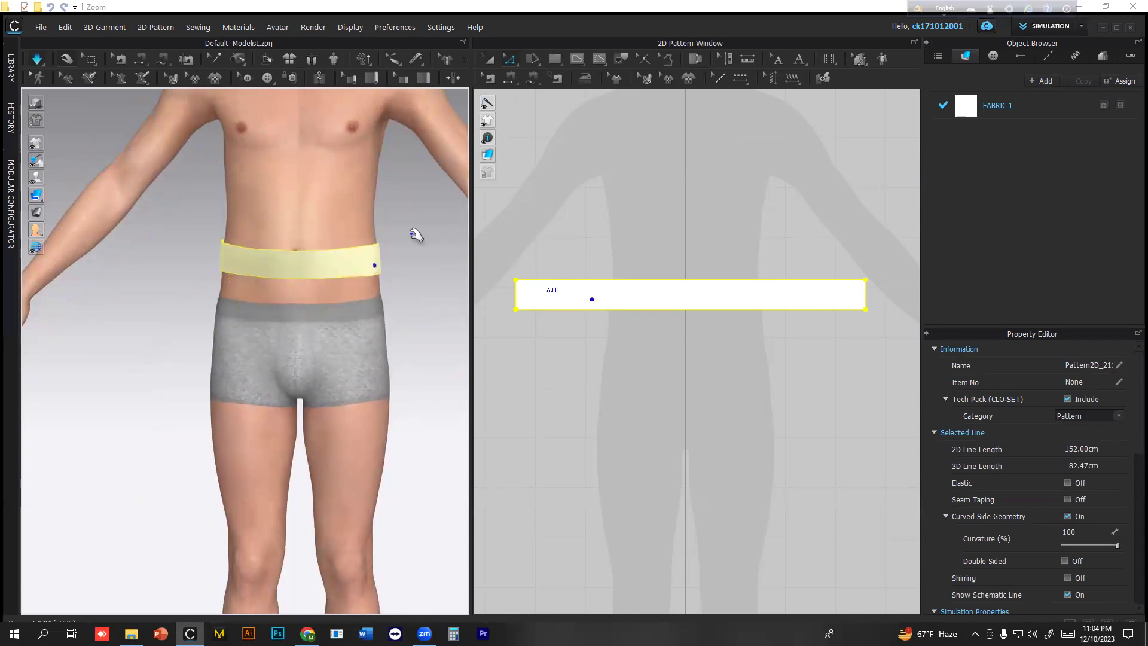
left_click(435, 213)
left_click(36, 59)
- Make a Layer Clone (Over) of the band and place it about 12 cm directly above the original pattern
left_click(490, 62)
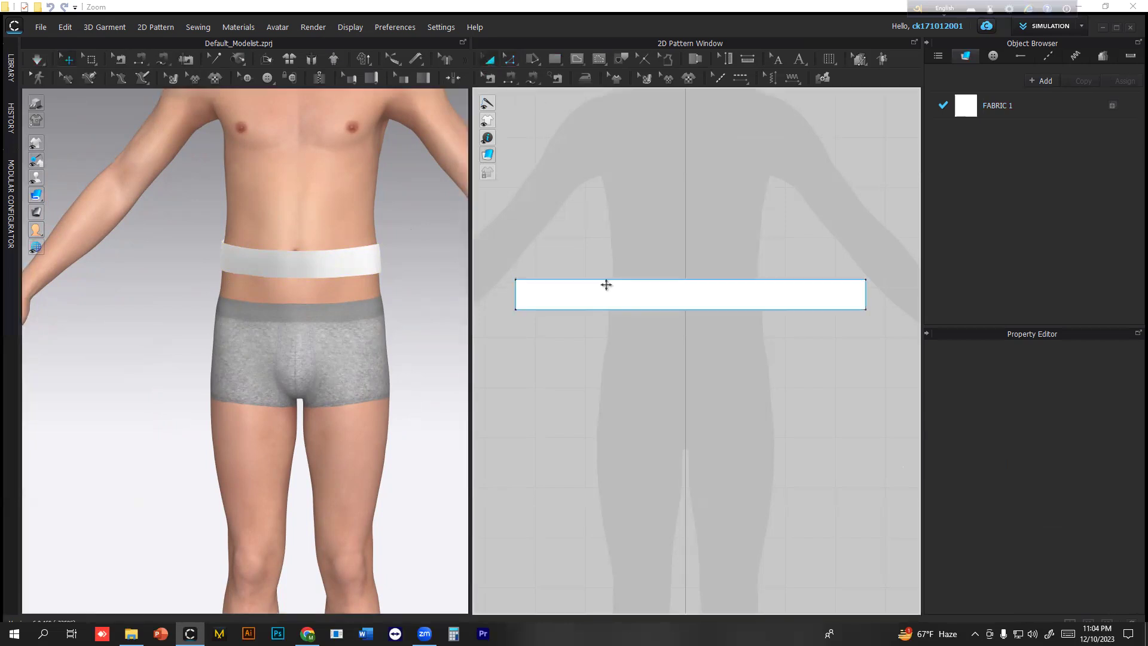
left_click(606, 284)
right_click(606, 285)
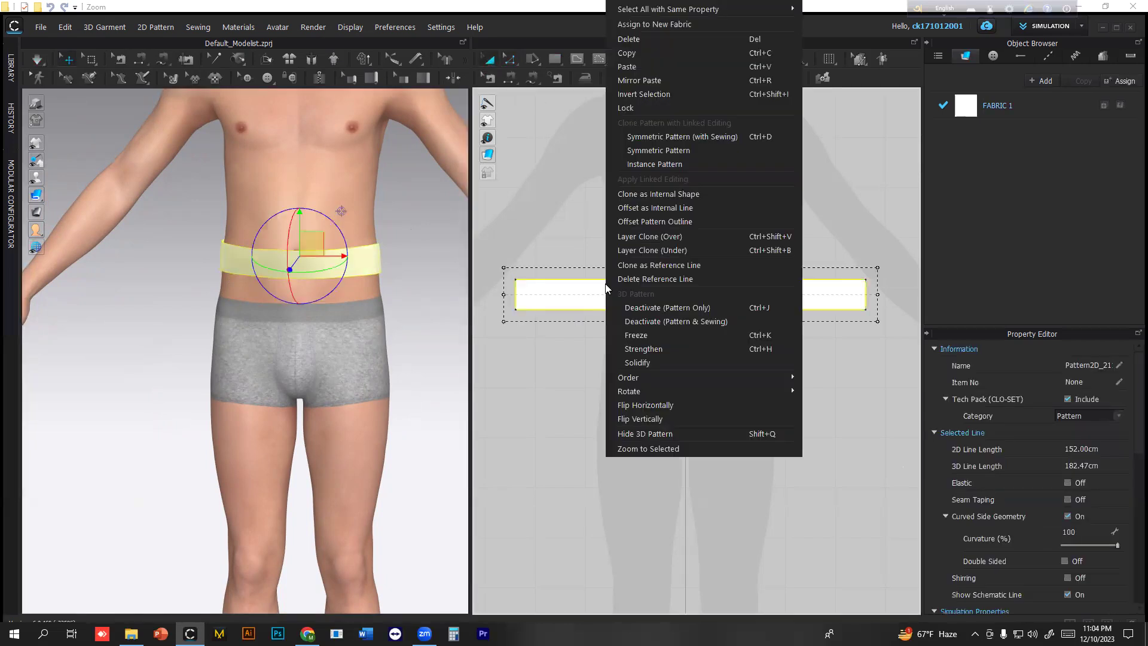
left_click(666, 236)
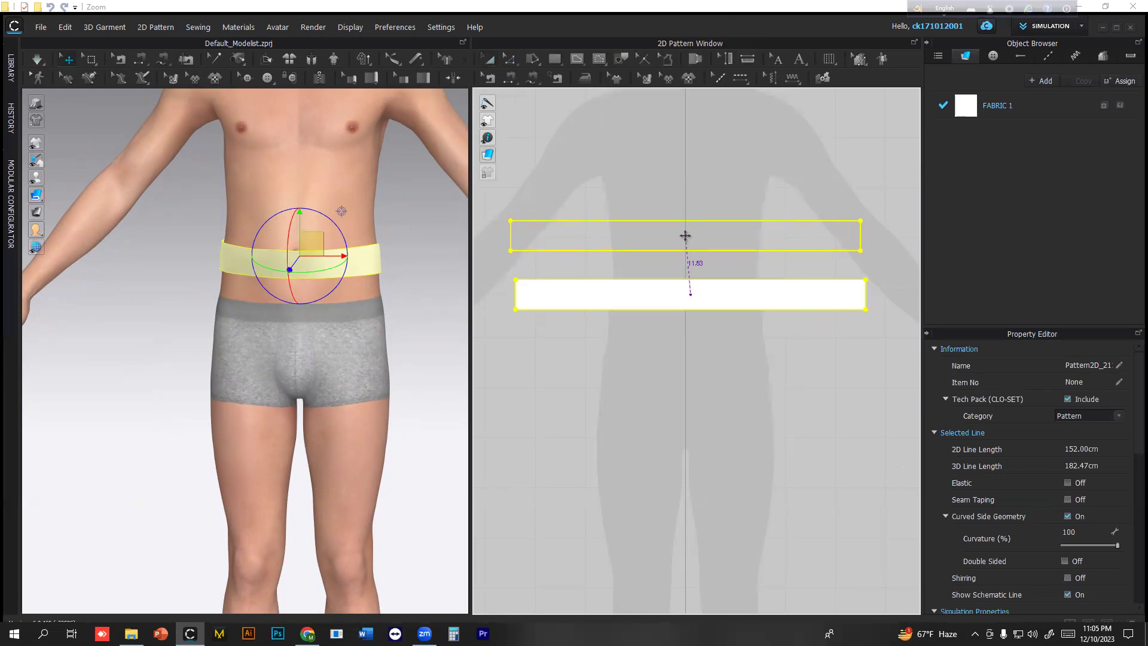
left_click(691, 237)
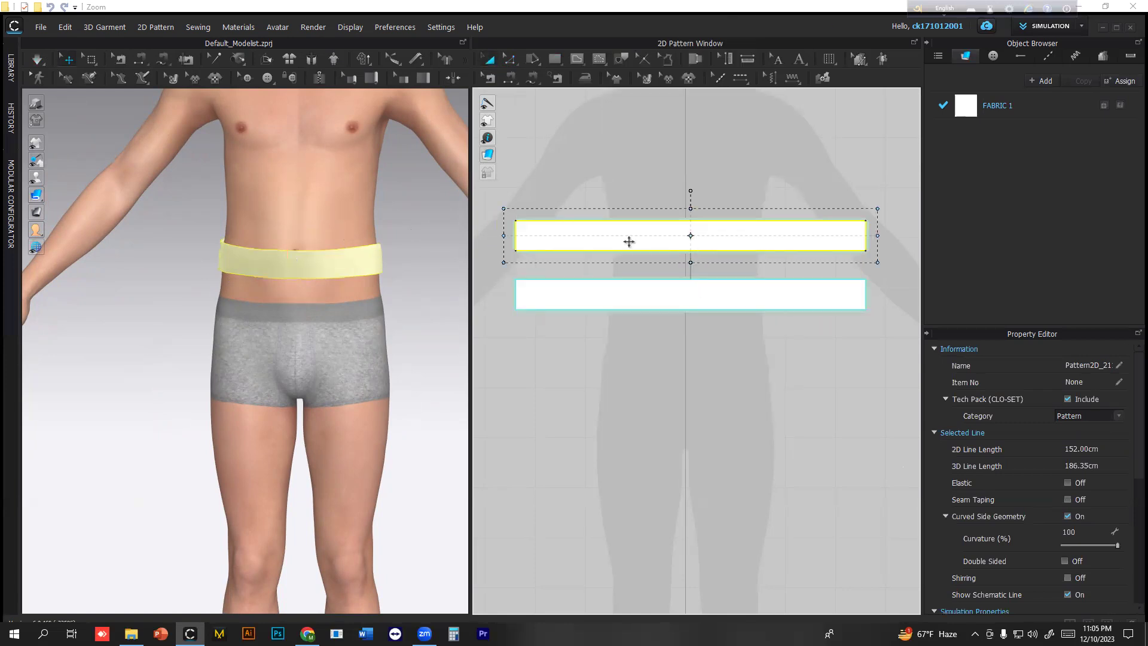
- Remove the linked editing between the cloned band and the original, and check both patterns by selecting them
left_click(573, 282)
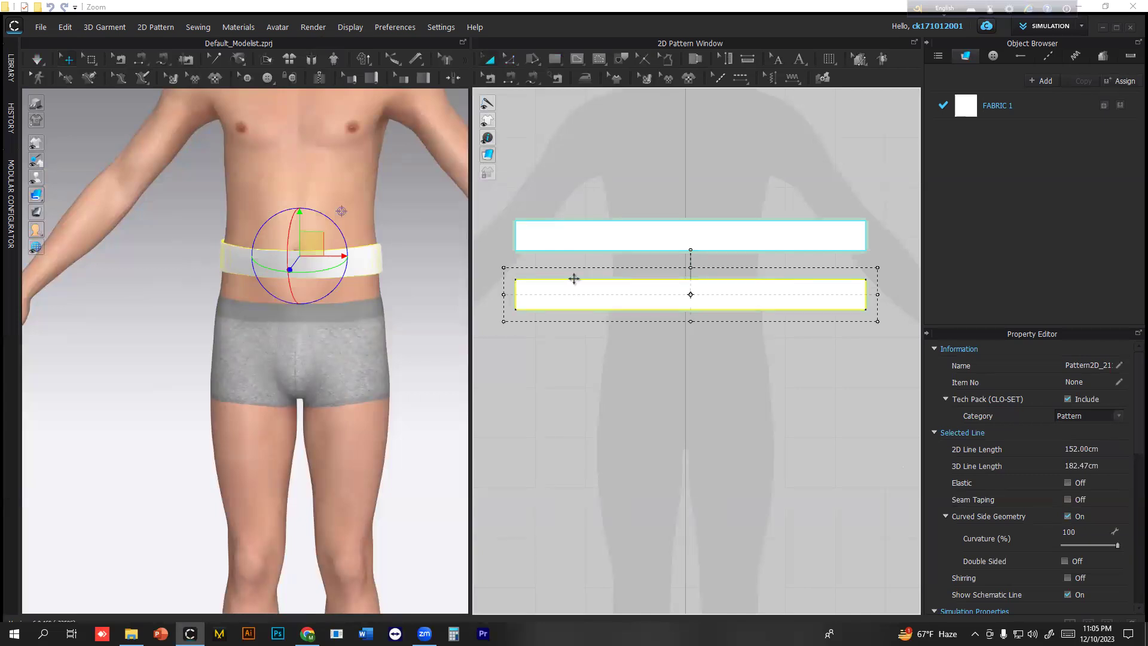
left_click(699, 237)
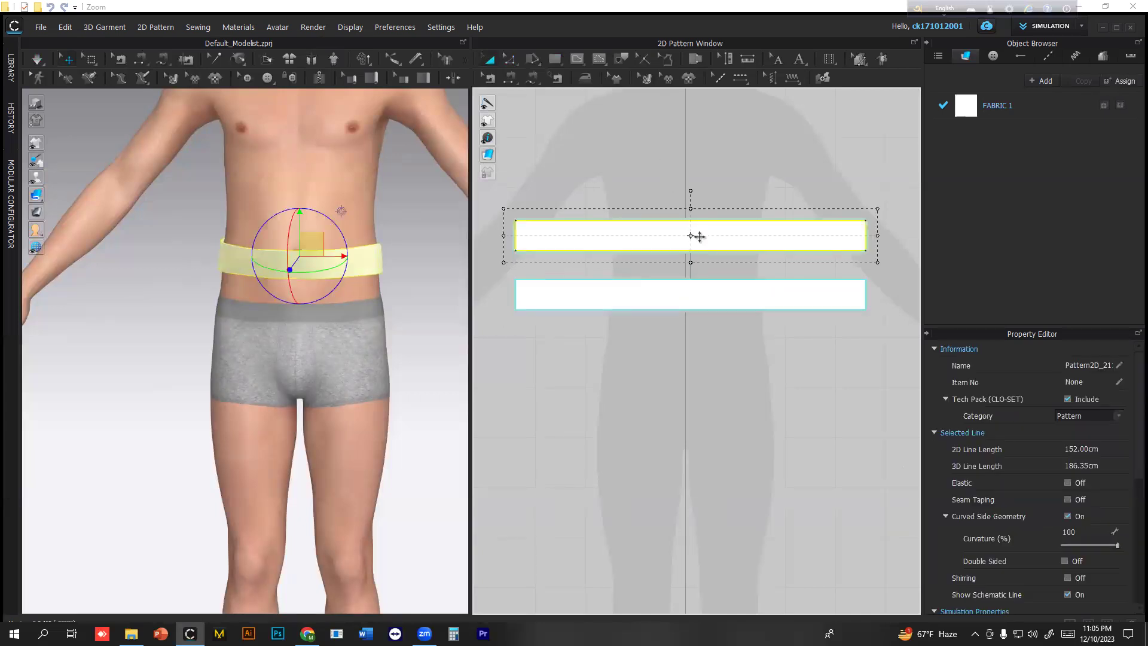
right_click(699, 237)
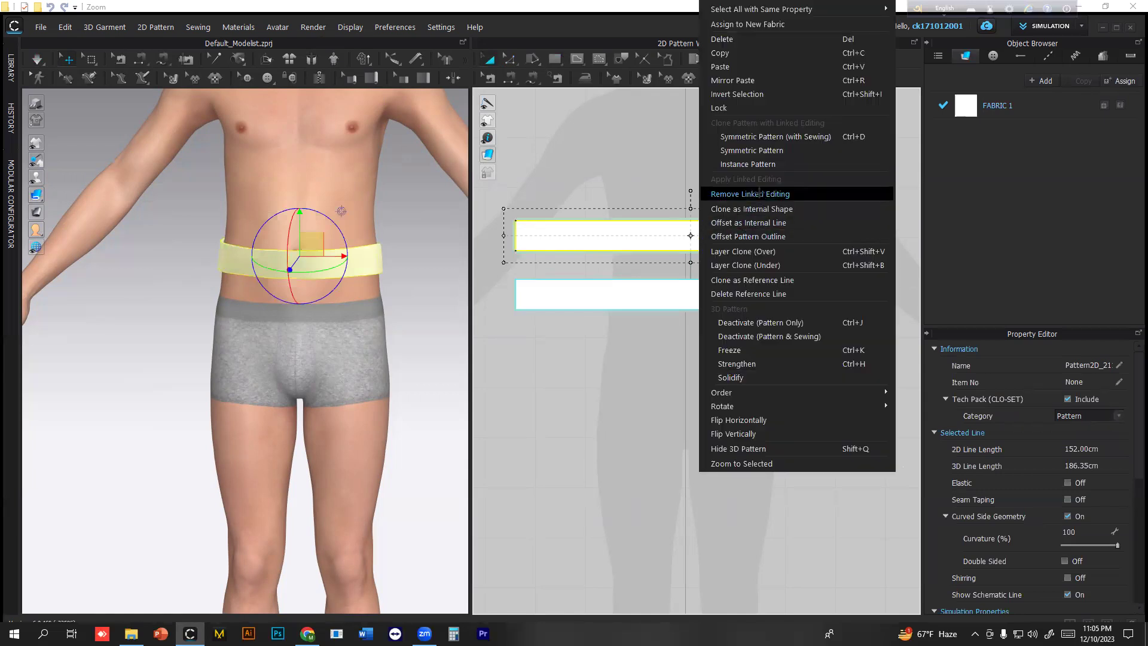
left_click(759, 191)
left_click(660, 174)
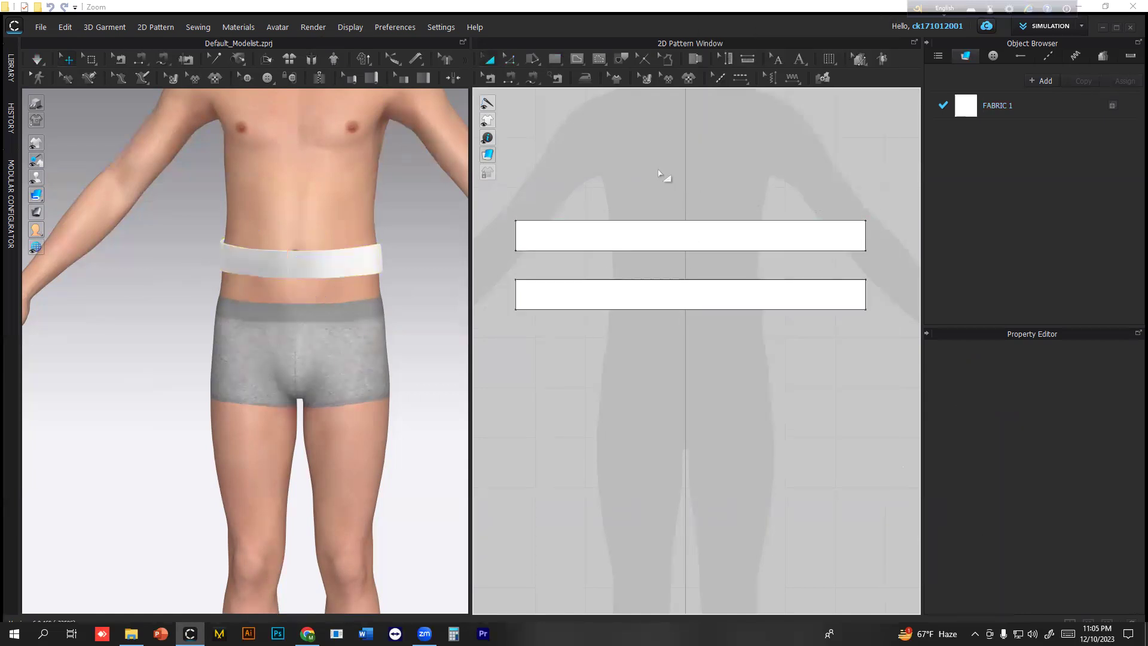
left_click(641, 301)
left_click(681, 174)
left_click(682, 310)
left_click(693, 177)
- Lengthen the cloned band by moving its right short edge outward by 35 cm
scroll(705, 216, "up", 3)
scroll(703, 216, "down", 5)
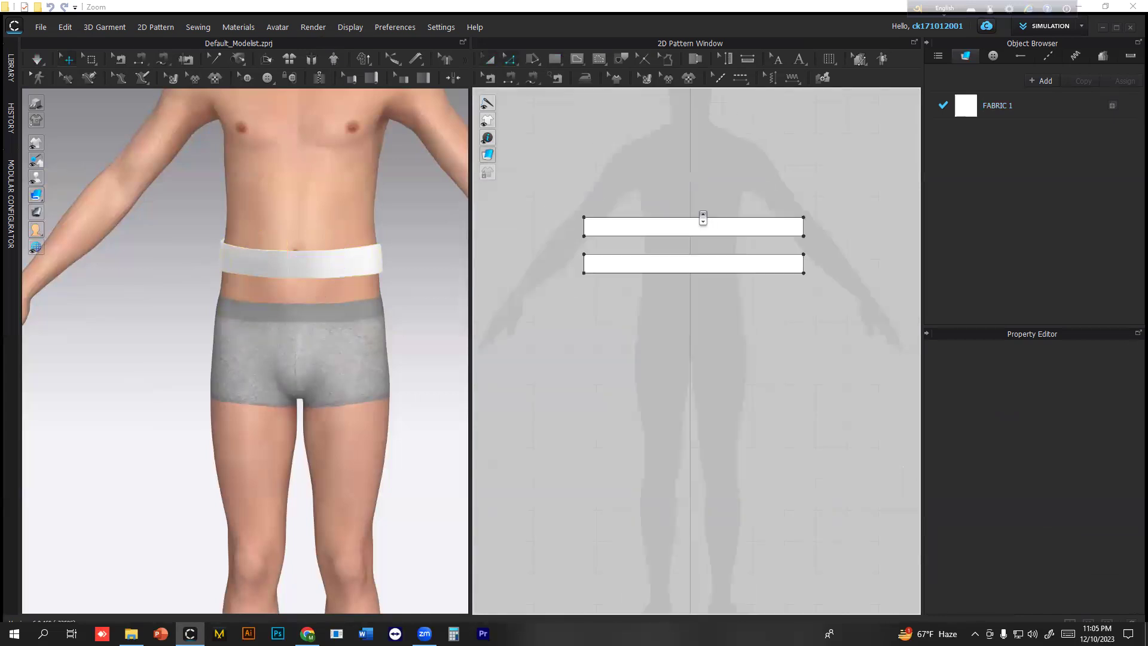
scroll(703, 217, "down", 2)
scroll(793, 227, "up", 3)
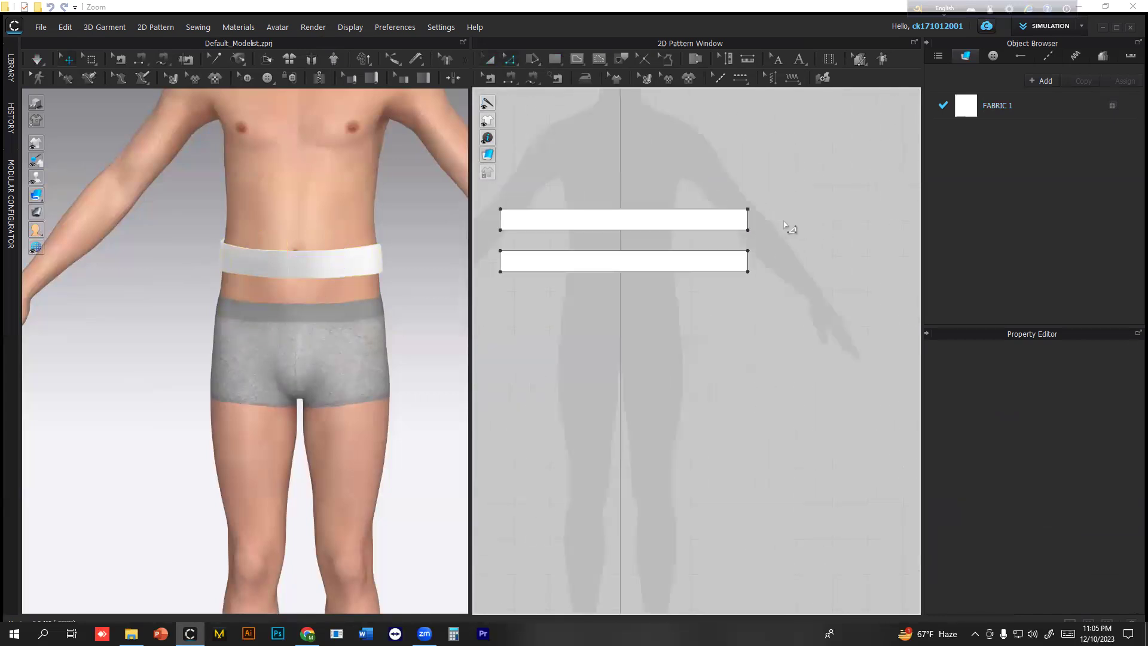
left_click_drag(749, 222, 770, 221)
key("Return")
type("35")
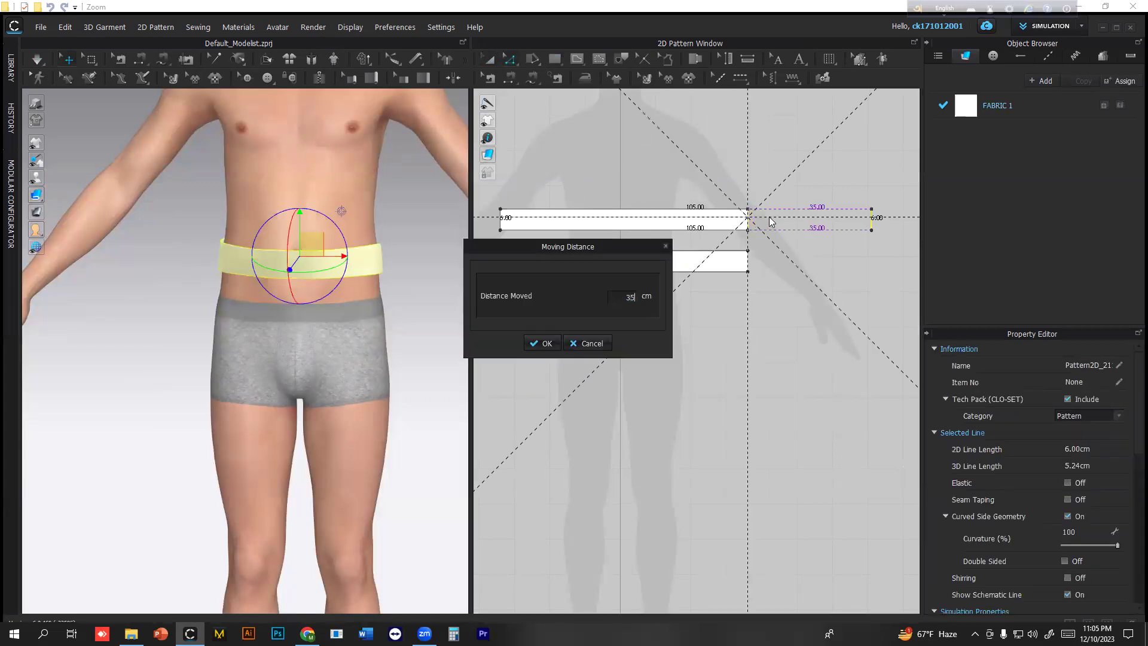
left_click(541, 343)
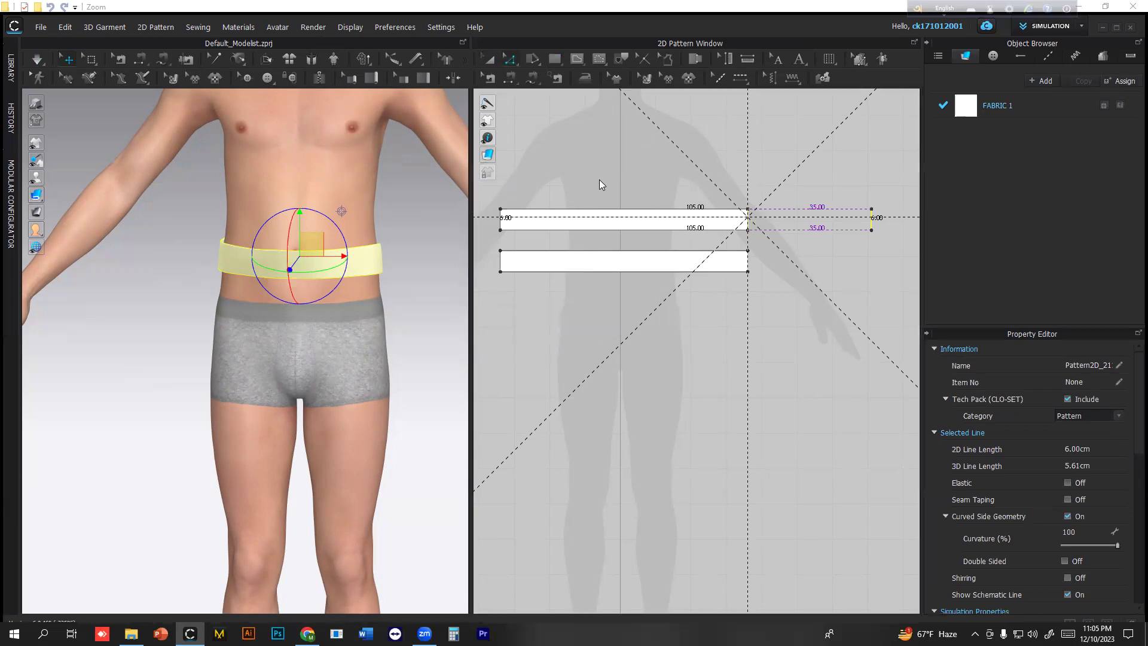
scroll(602, 181, "up", 3)
scroll(600, 181, "down", 5)
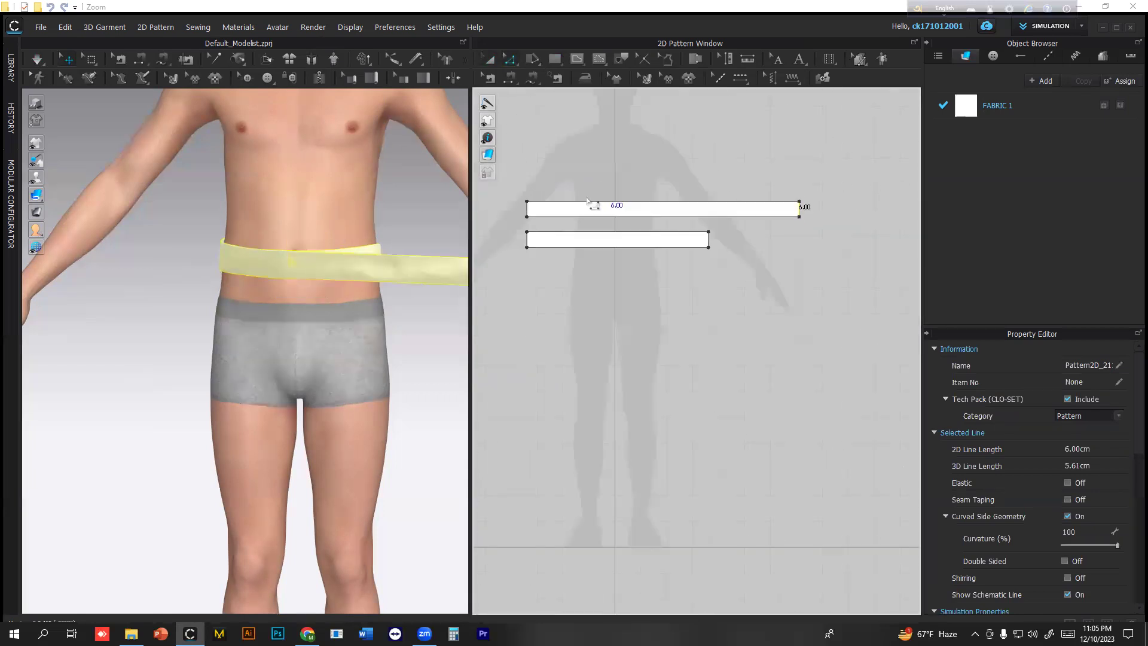
- Lengthen the cloned band at its other end by moving its left short edge outward by 35 cm
left_click_drag(526, 209, 515, 214)
type("36")
key("Return")
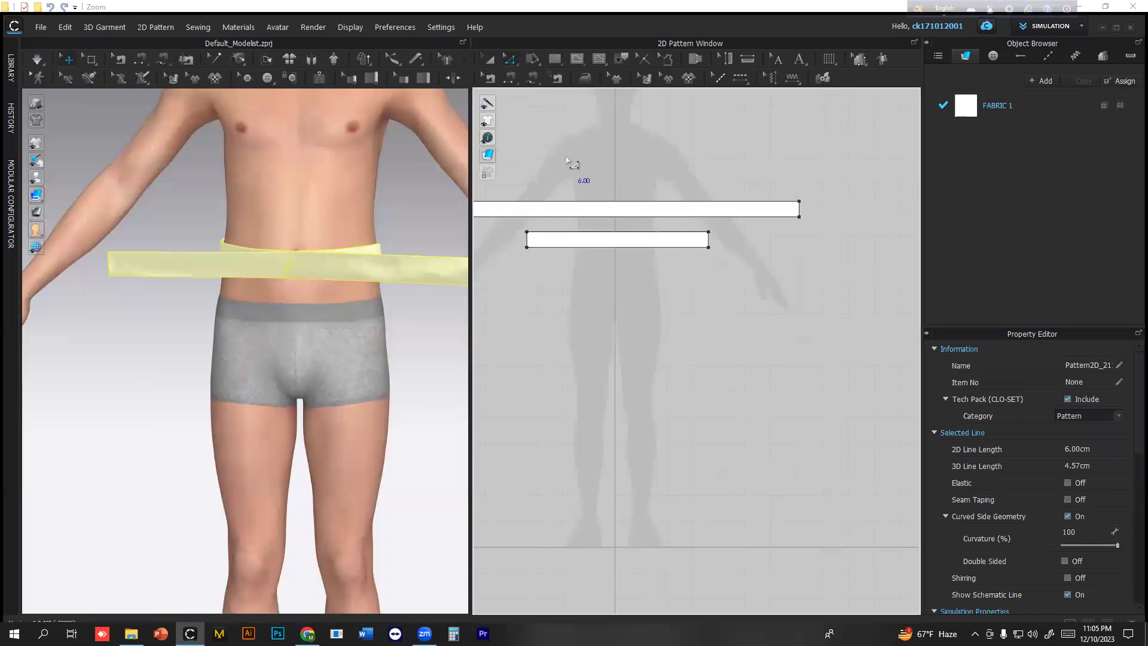
left_click(569, 160)
right_click_drag(658, 178, 721, 207)
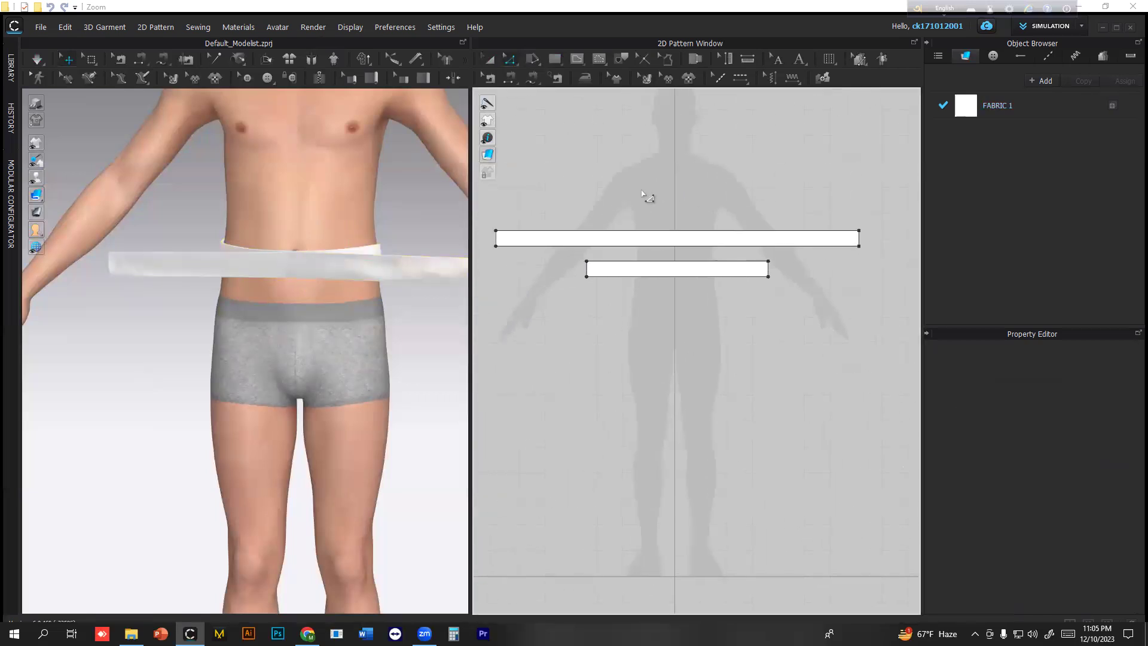
right_click_drag(642, 192, 672, 204)
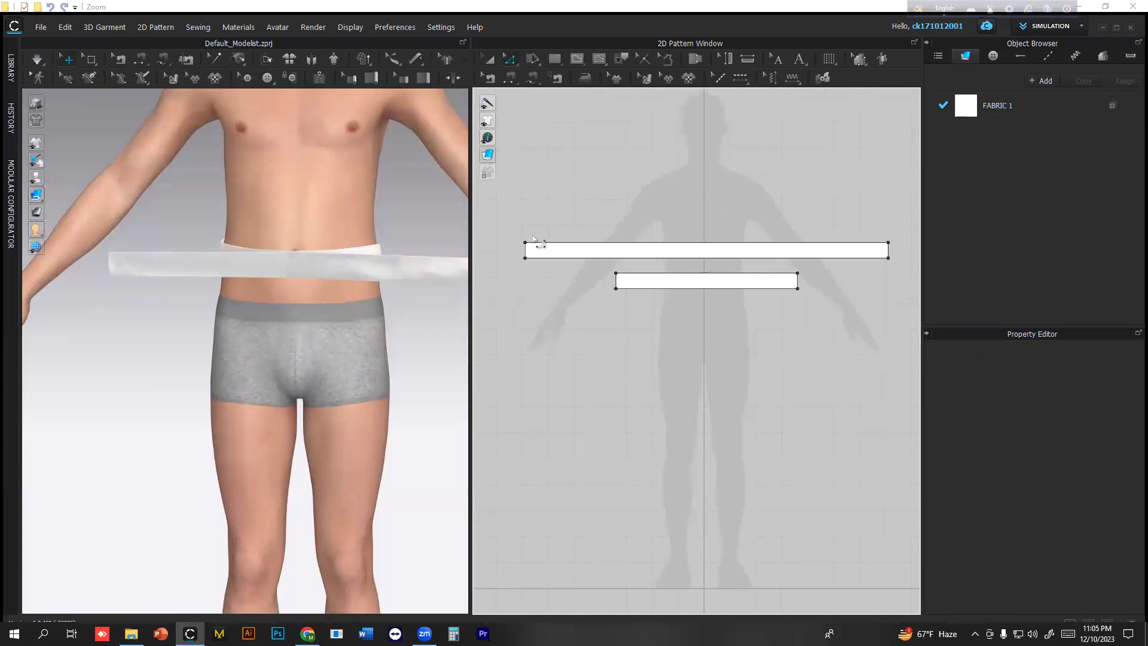
- Offset the cloned band's upper long edge inward by 1.5 cm as an internal line
scroll(537, 244, "down", 2)
scroll(541, 246, "up", 3)
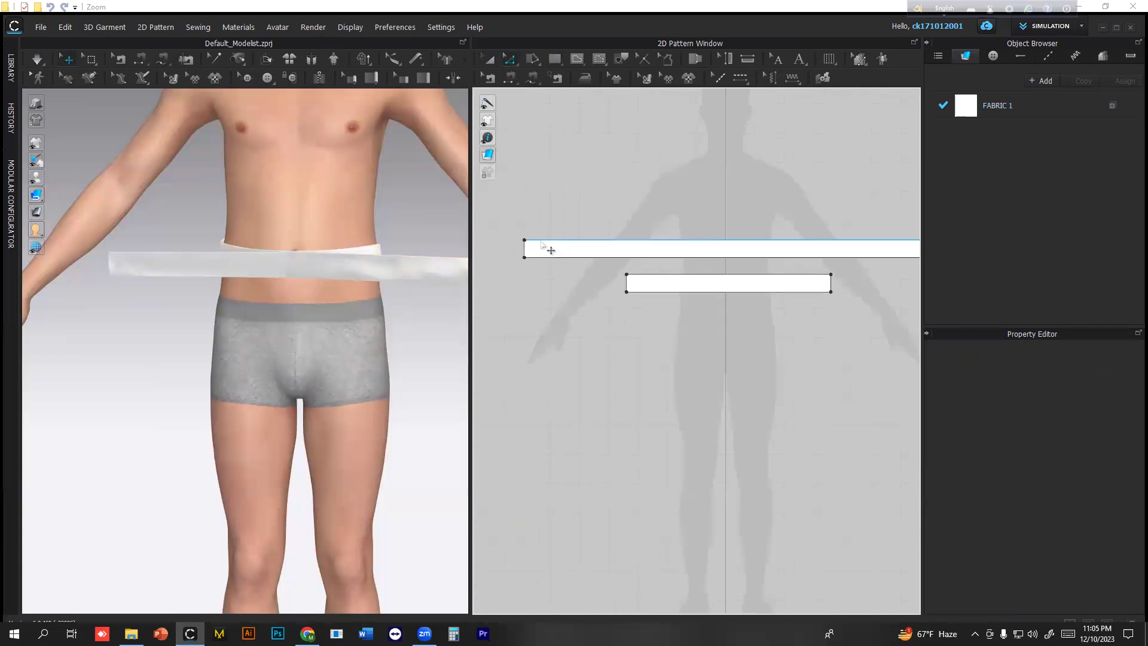
right_click(542, 241)
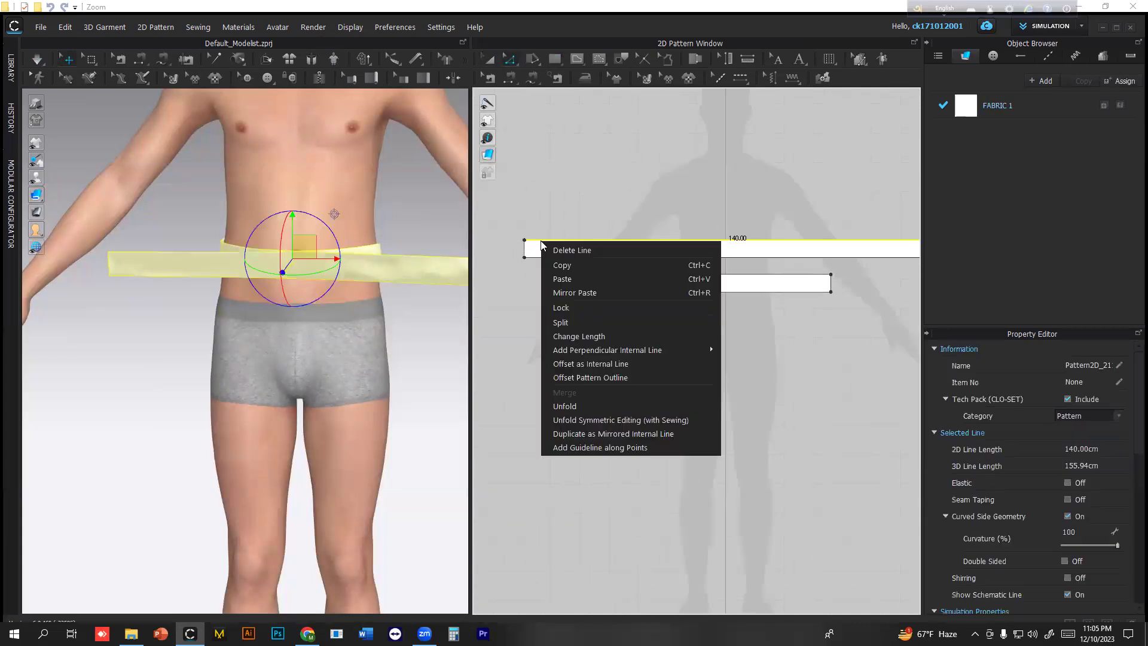
left_click(581, 364)
type("1.5")
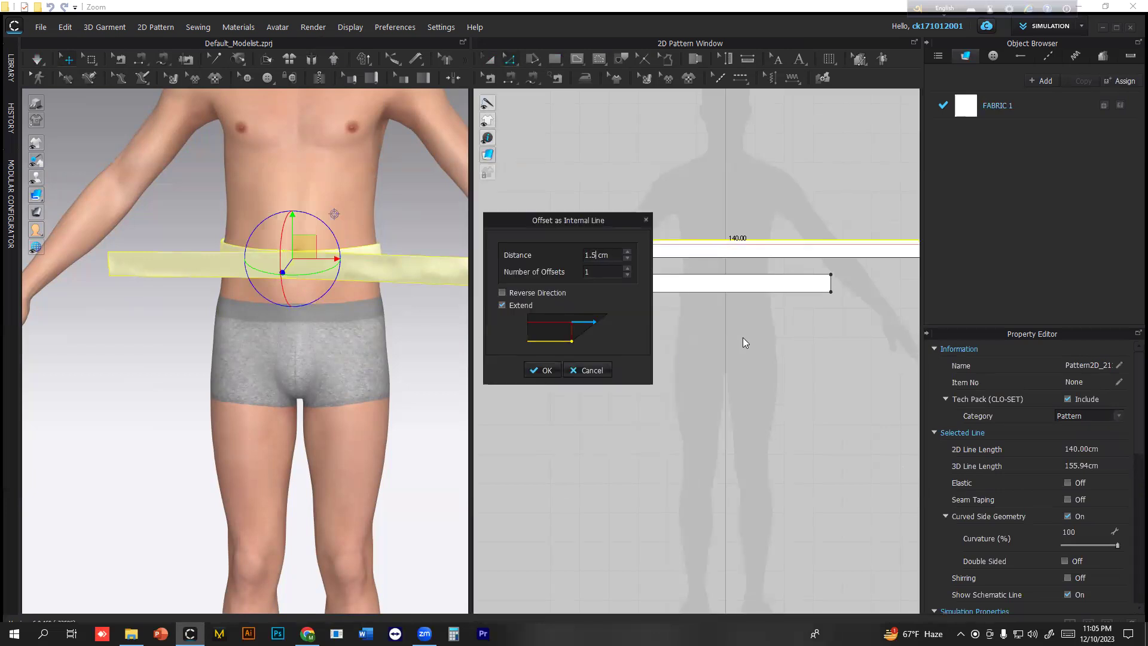
key("Return")
left_click(615, 189)
scroll(638, 237, "down", 2)
scroll(638, 239, "up", 5)
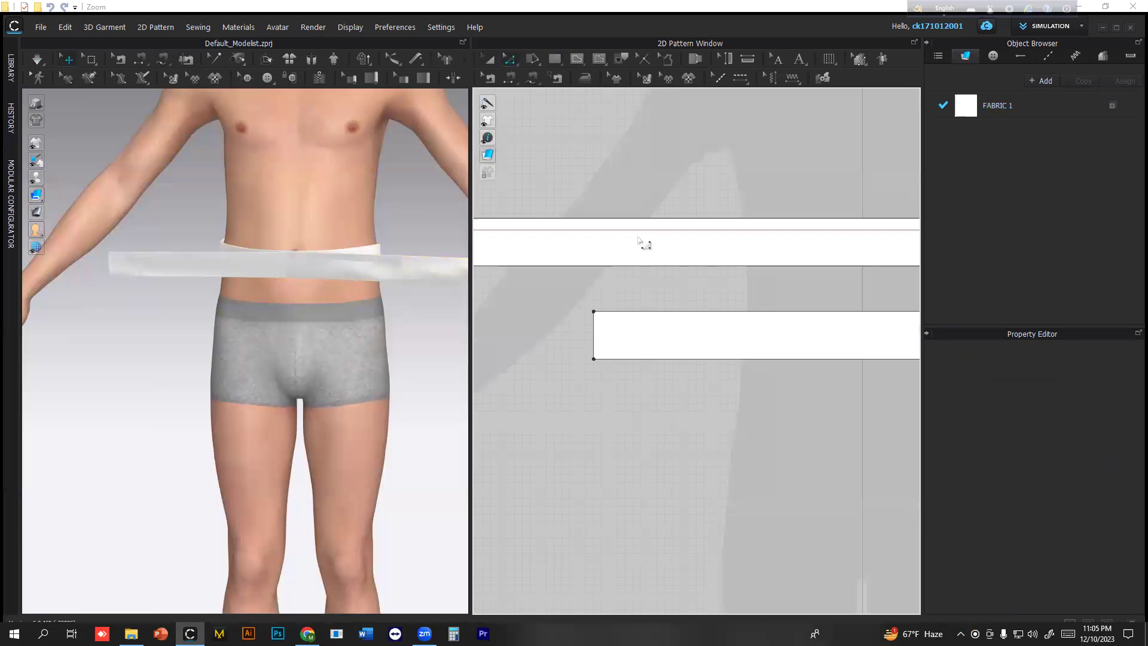
- Offset the cloned band's lower long edge inward by 1.5 cm as an internal line
left_click(651, 266)
right_click(648, 267)
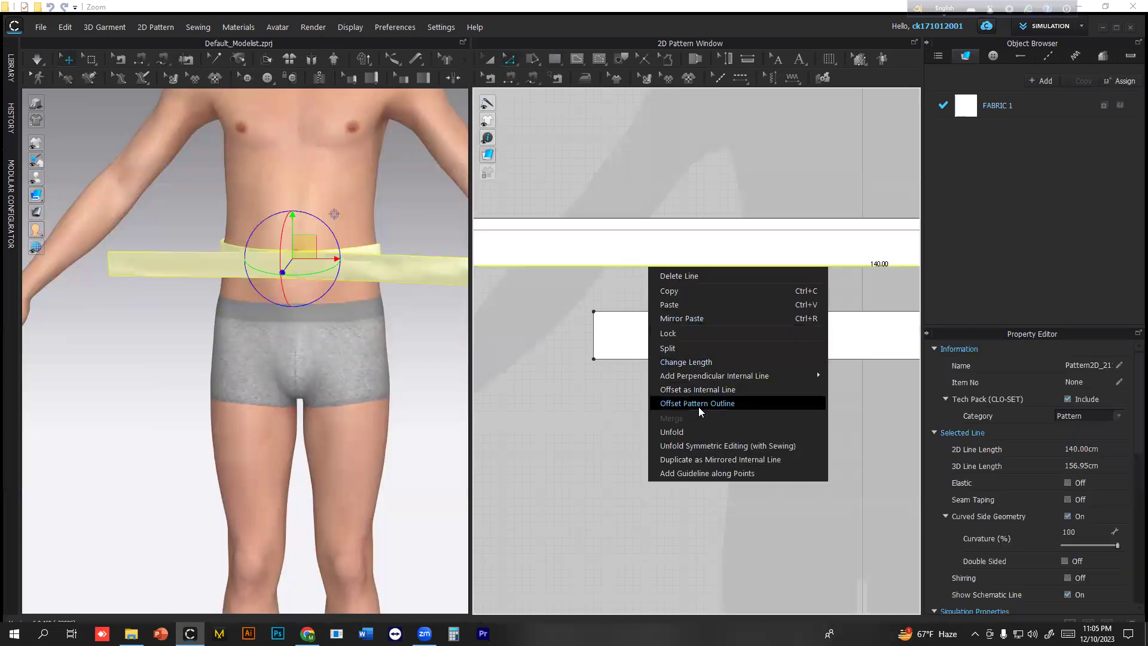
left_click(704, 389)
type("1.5")
key("Return")
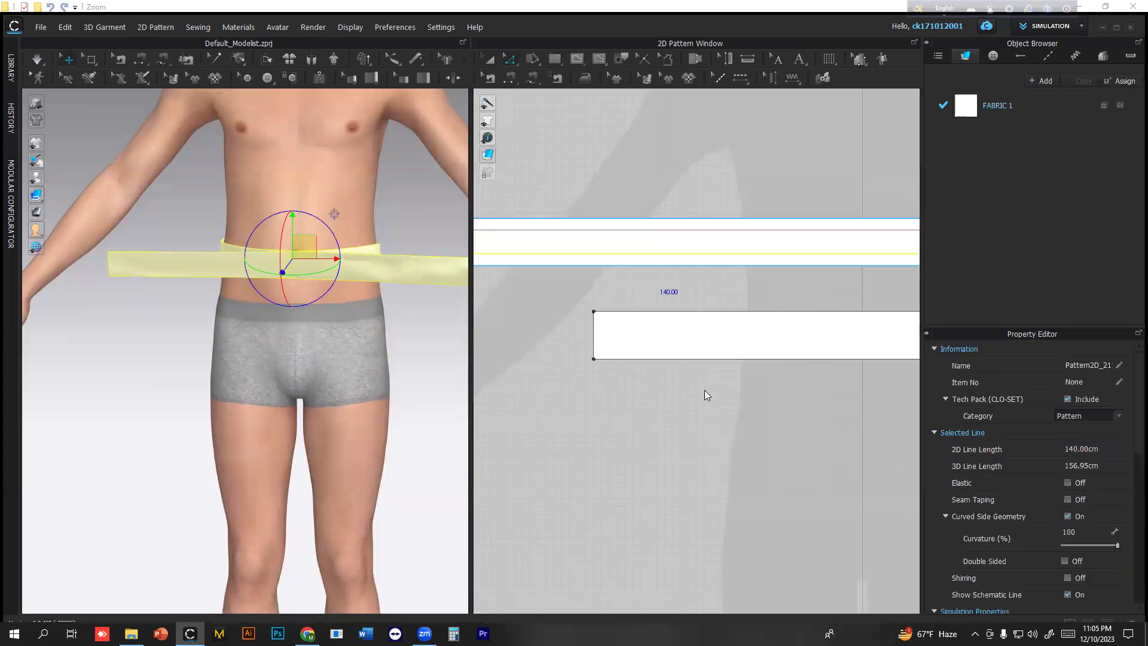
left_click(704, 389)
- Add internal lines to the original band, offset 1.5 cm inward from its upper and lower long edges
left_click(653, 313)
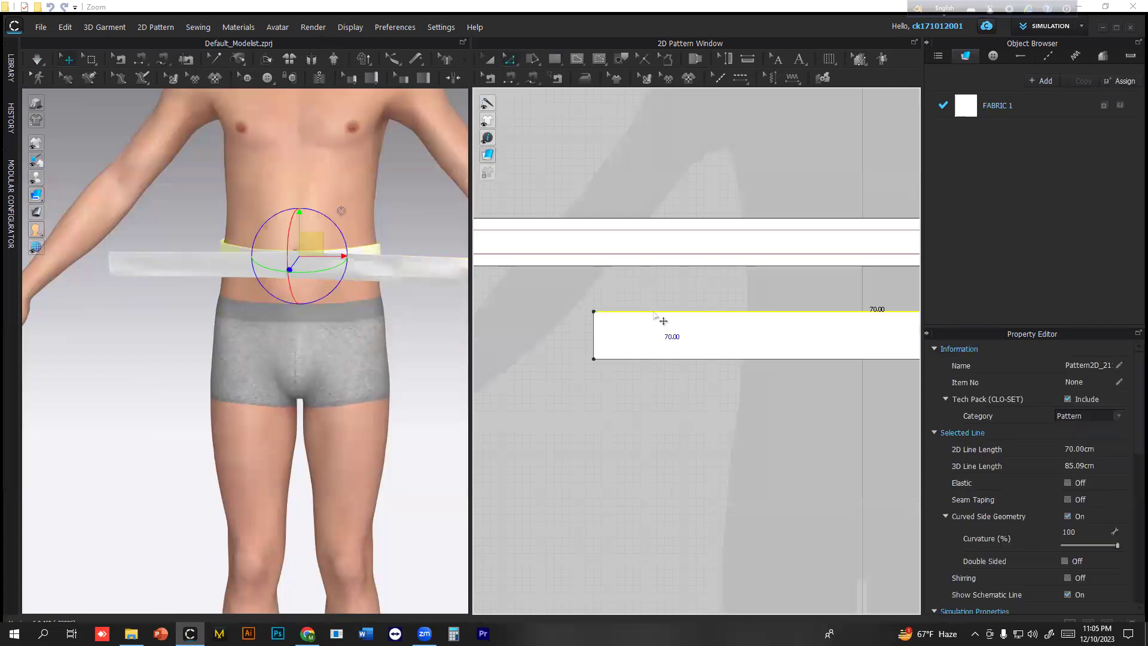
right_click(653, 312)
left_click(694, 436)
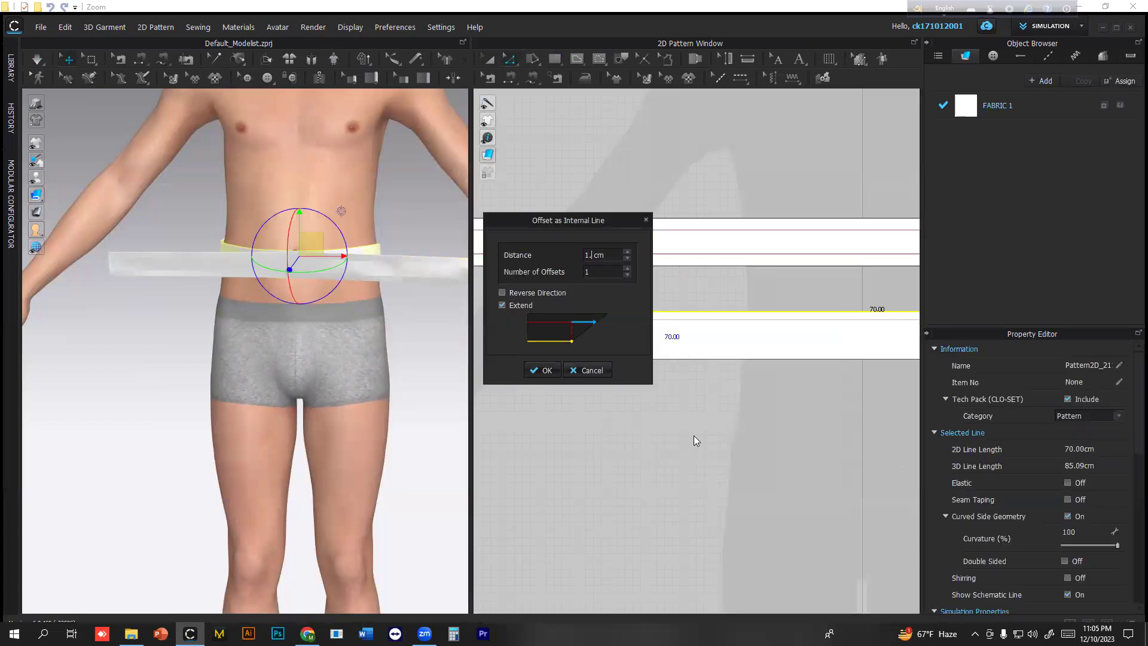
key("Return")
left_click(661, 359)
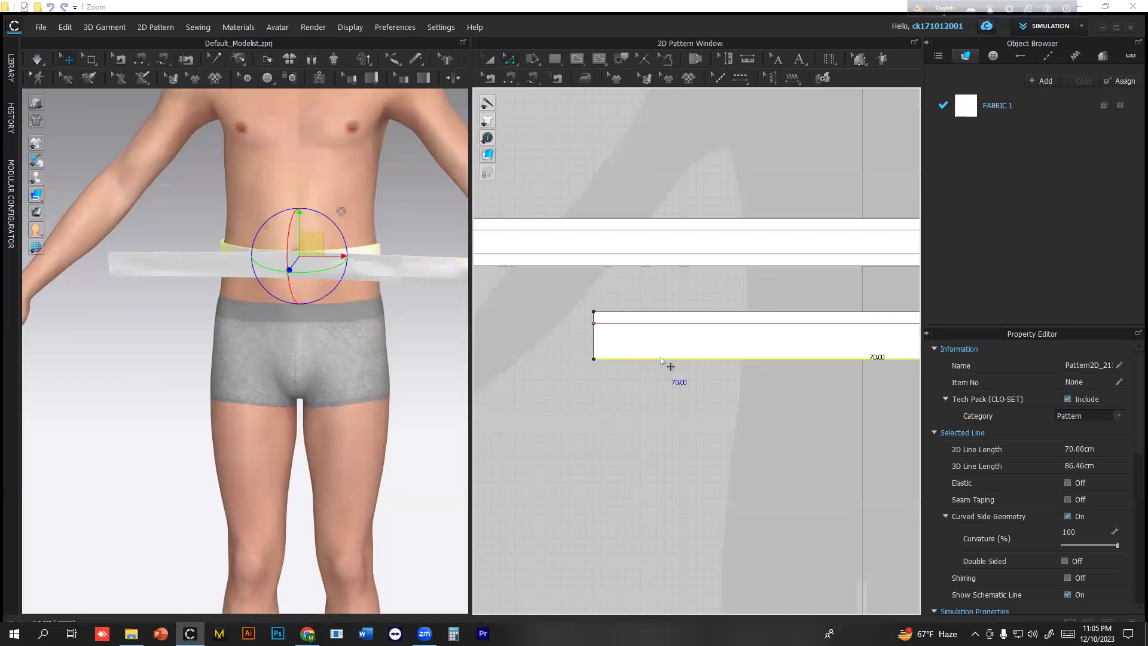
right_click(661, 359)
left_click(711, 480)
key("Return")
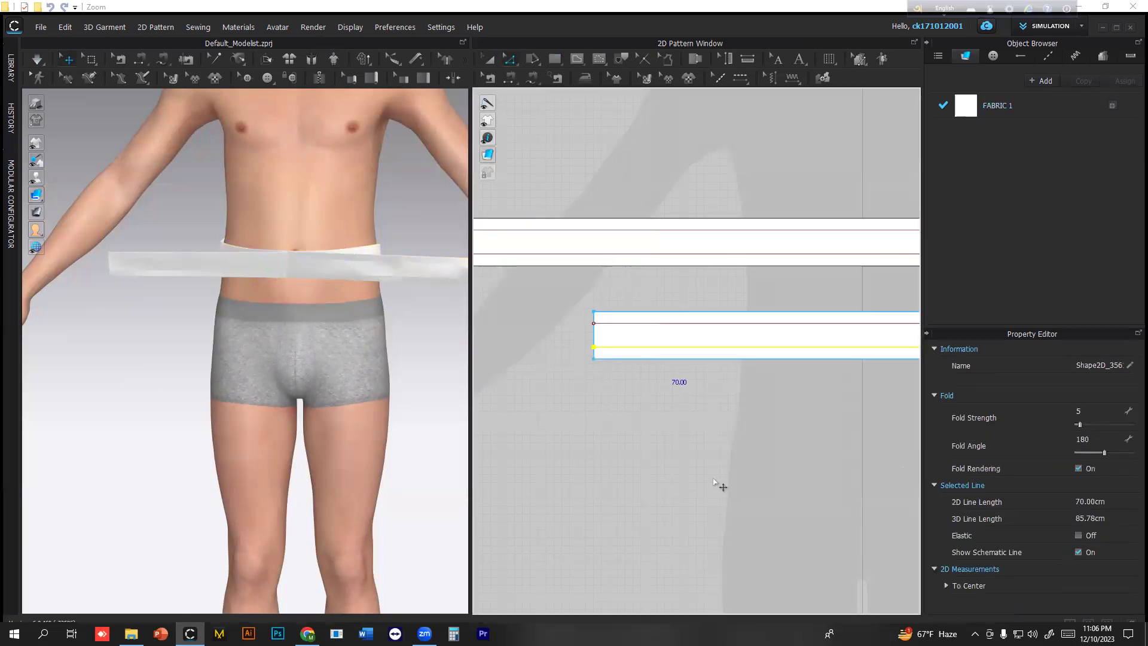
left_click(678, 138)
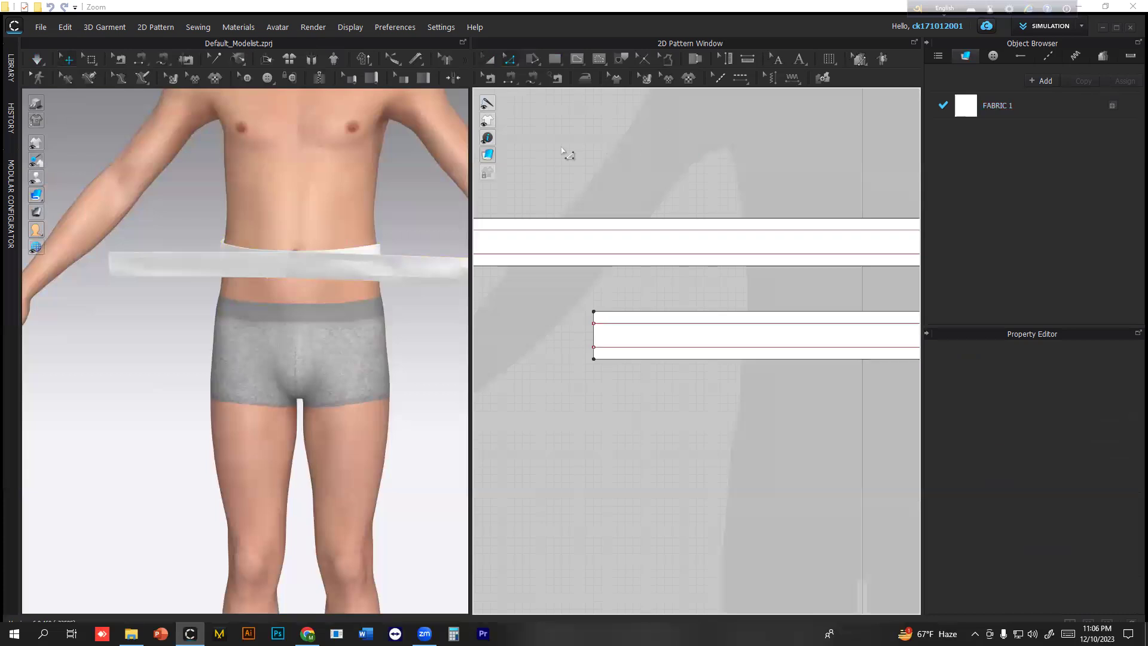
- Sew the cloned band's upper and lower internal lines to the matching lines on the original band, and start the simulation
left_click(512, 78)
scroll(582, 151, "up", 3)
scroll(699, 286, "down", 3)
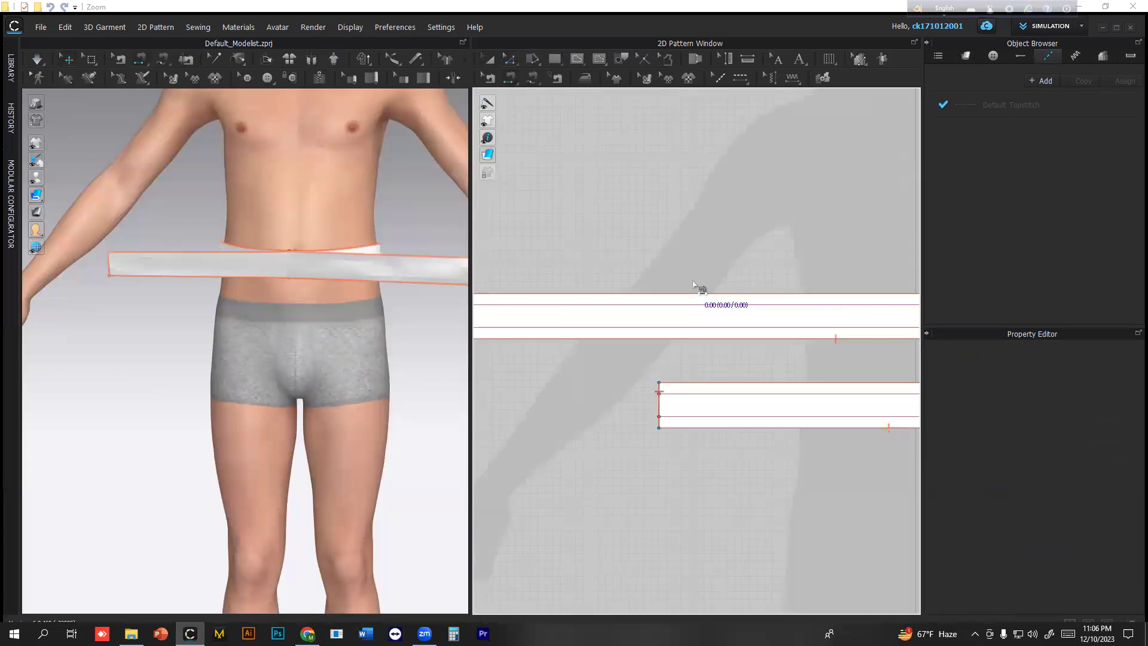
left_click(500, 305)
left_click(701, 394)
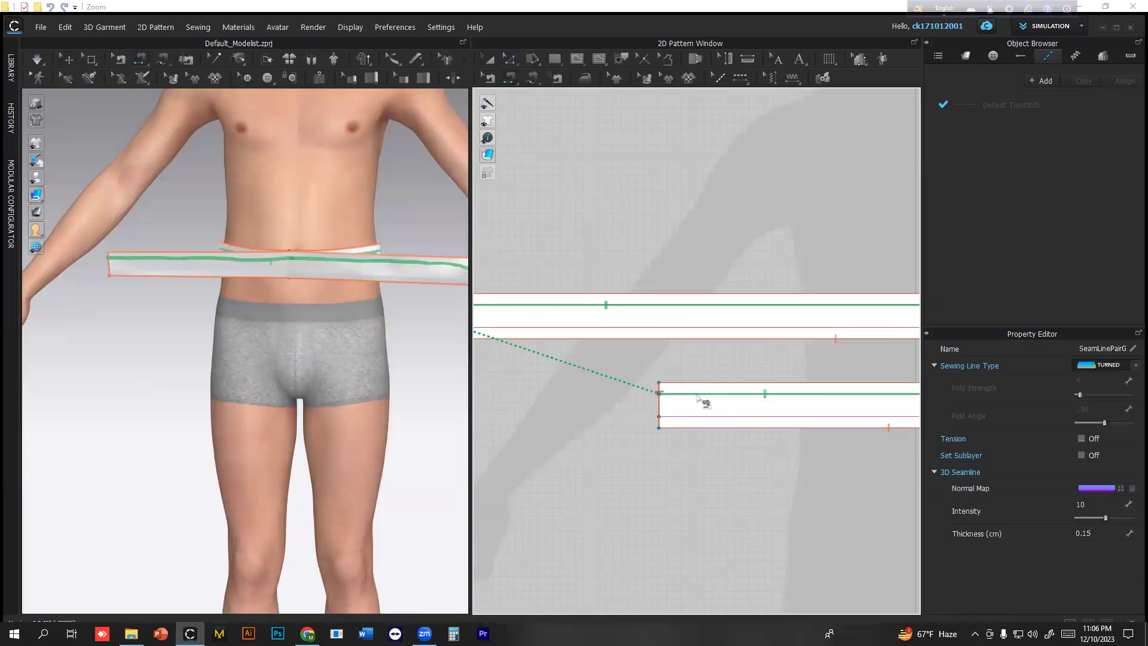
left_click(526, 328)
left_click(709, 417)
key("space")
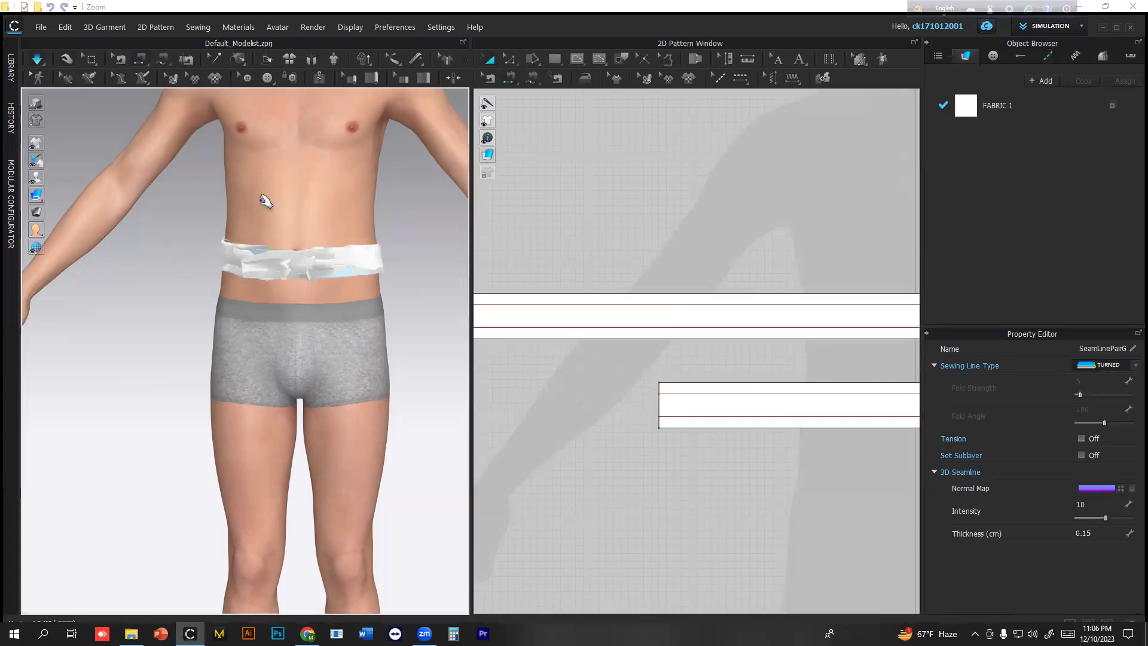
- Try to superimpose the cloned band over the original band on the avatar
left_click(333, 260)
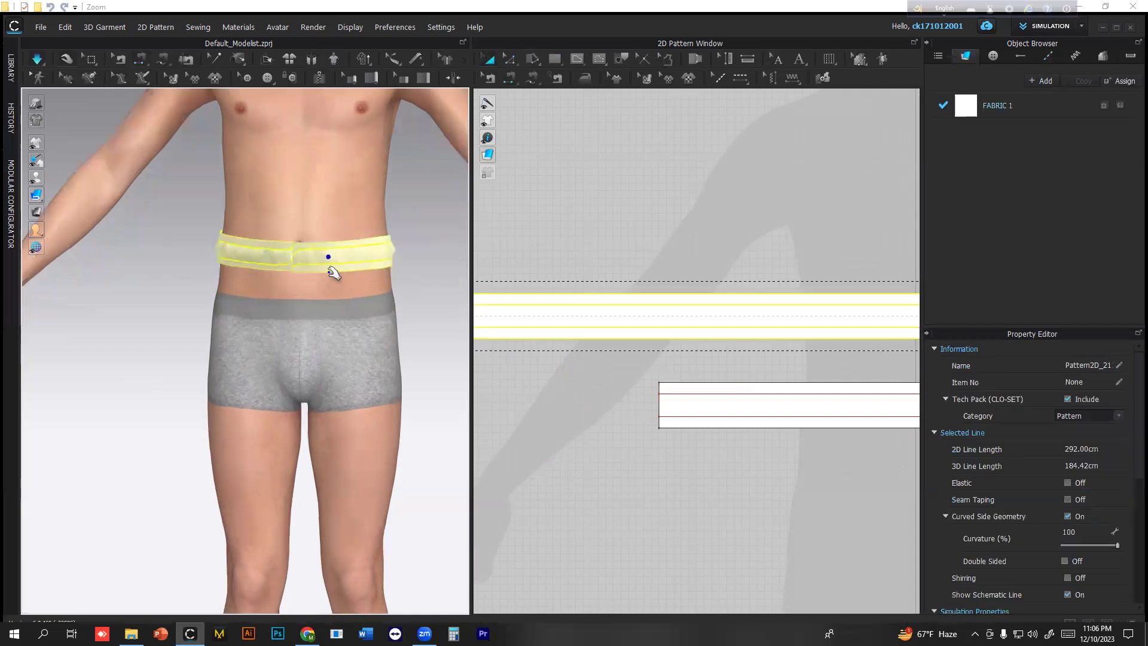
scroll(325, 239, "up", 3)
left_click_drag(254, 133, 196, 134)
left_click_drag(323, 139, 472, 126)
right_click(385, 133)
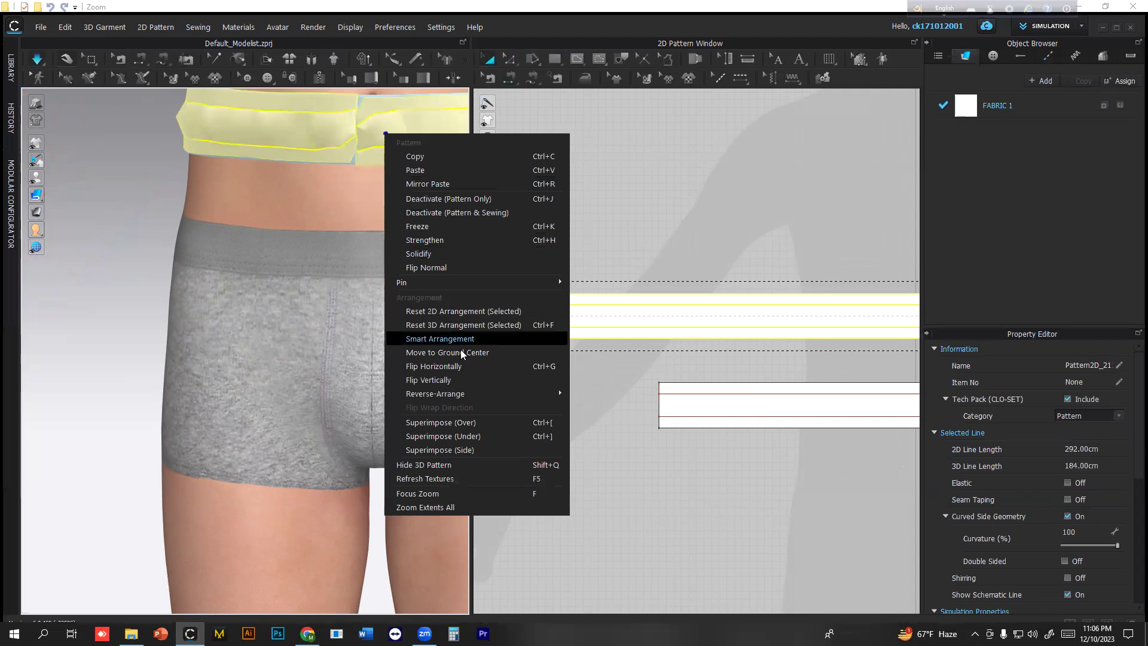
mouse_move(449, 397)
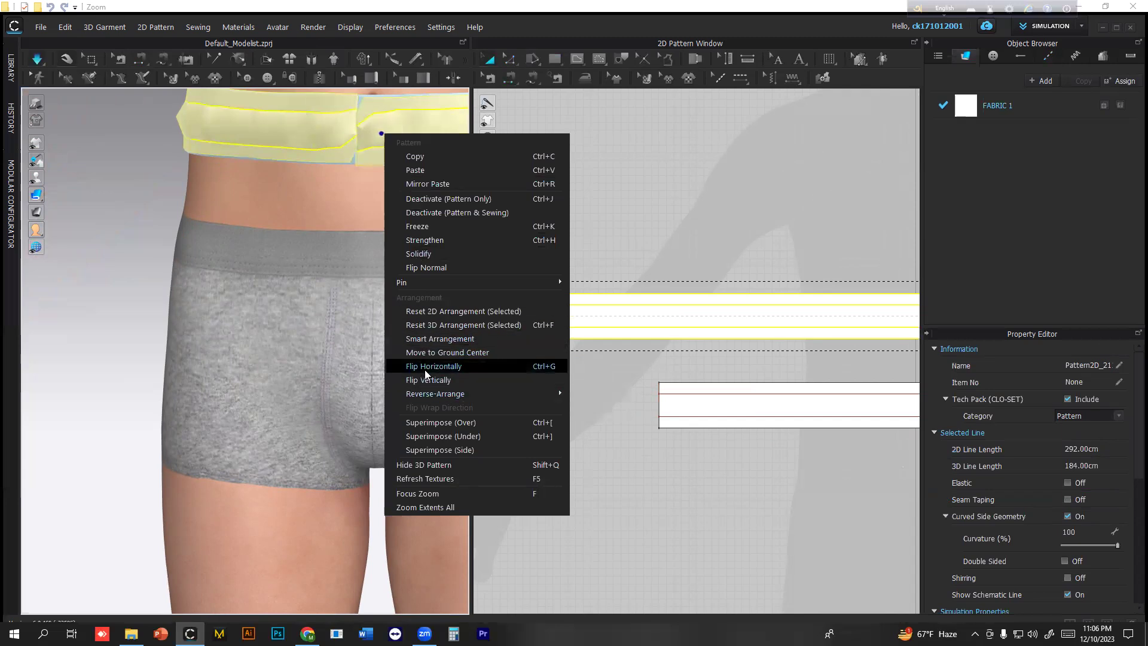
left_click(439, 425)
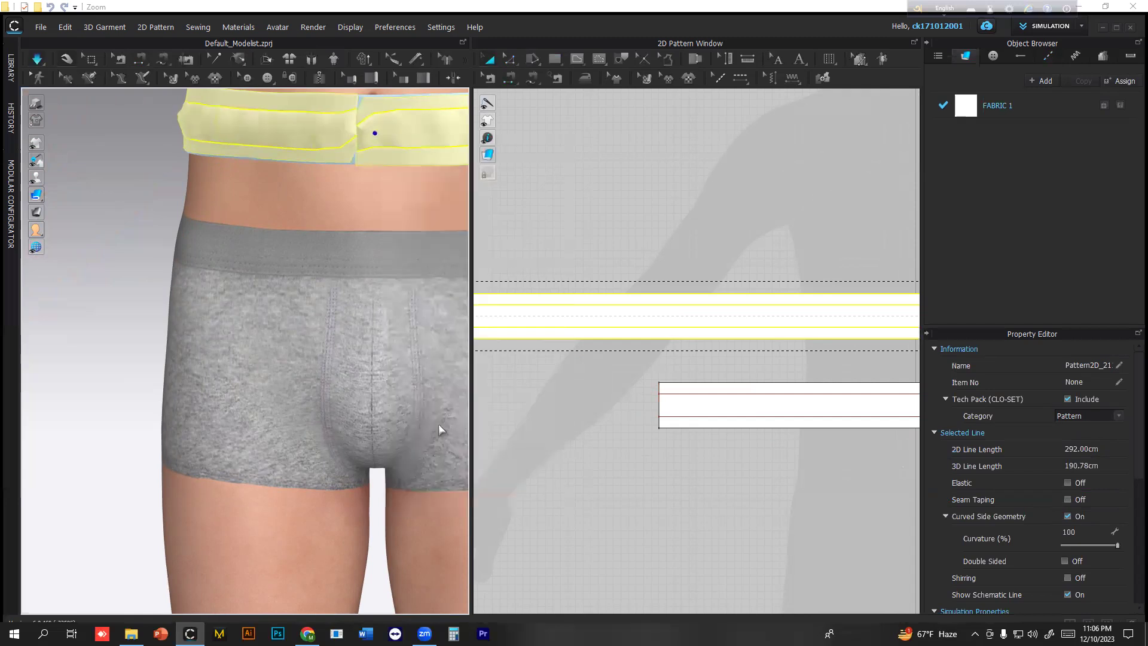
left_click(439, 424)
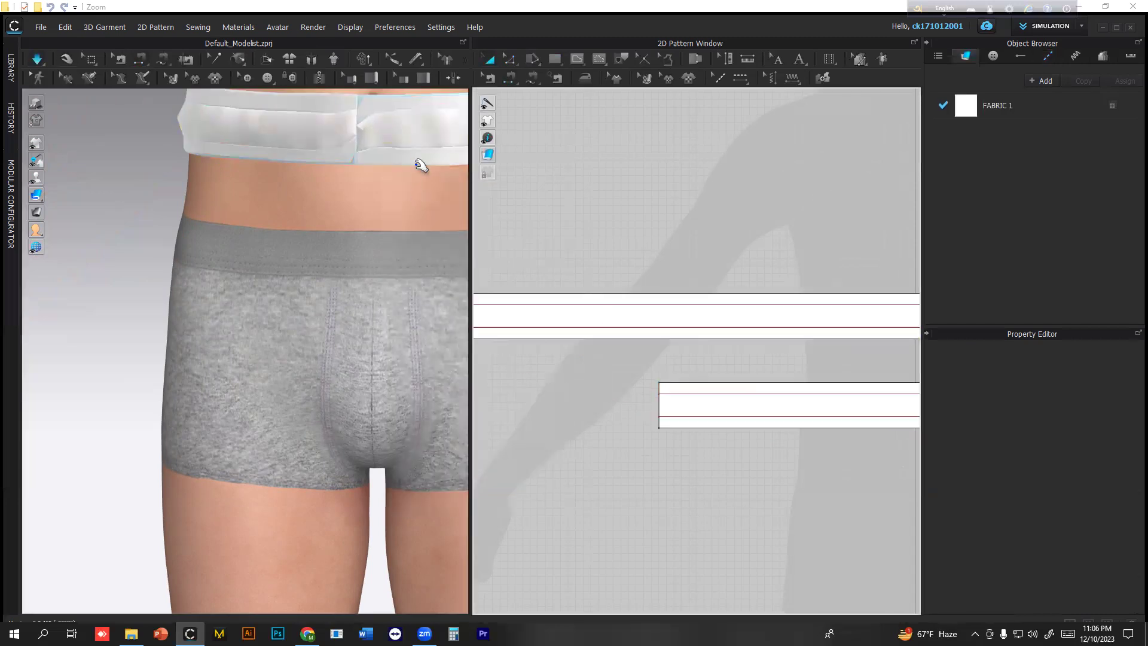
- Set the cloned band's particle distance to 5 mm and its layer to 1
left_click(410, 135)
scroll(1098, 531, "down", 4)
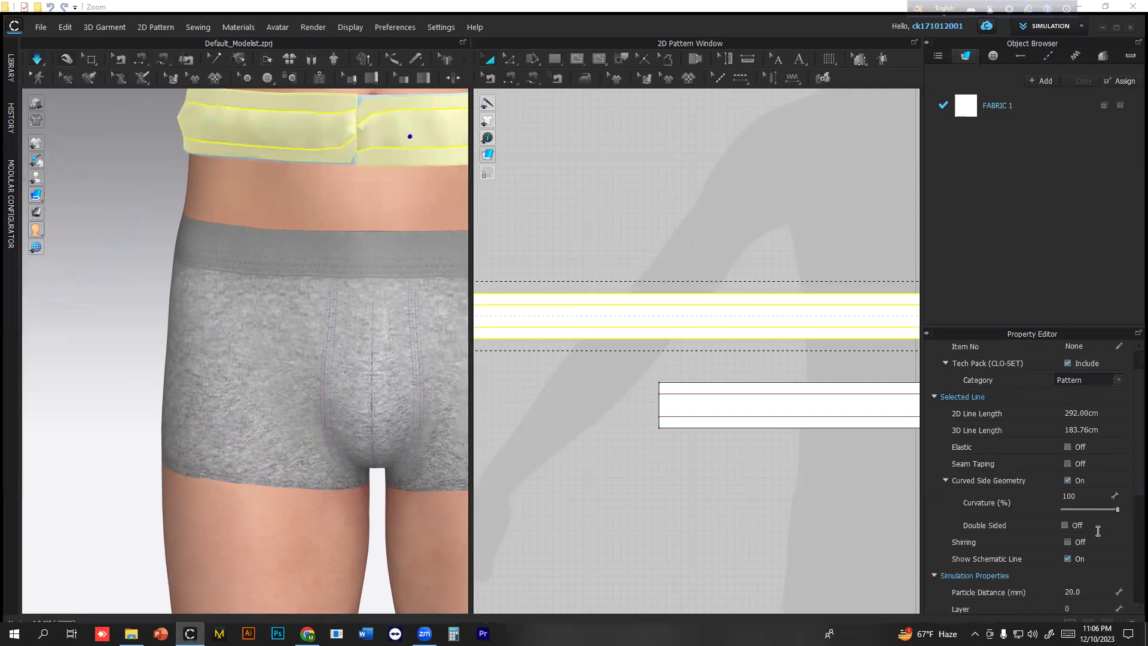
double_click(1091, 484)
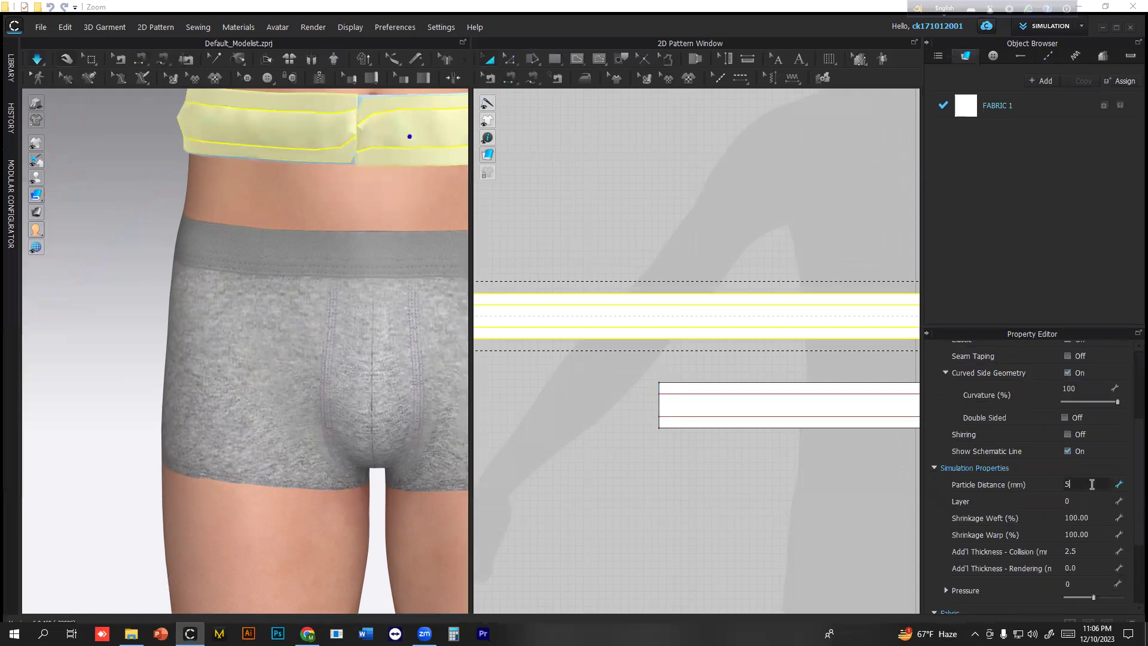
type("5")
key("Return")
double_click(1084, 502)
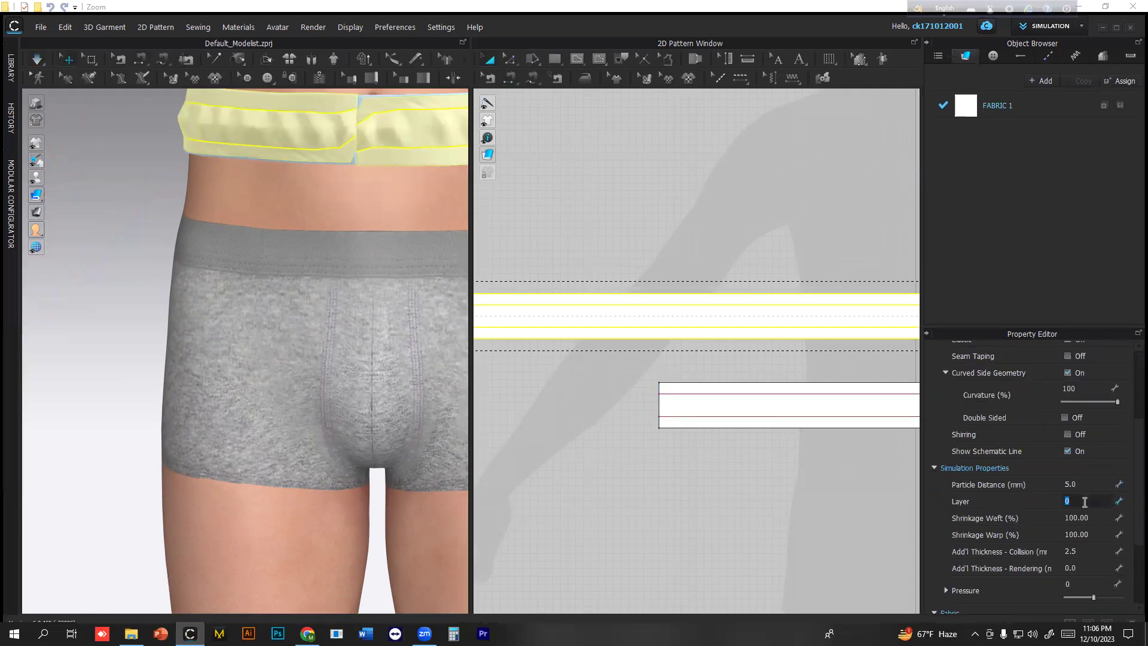
key("Return")
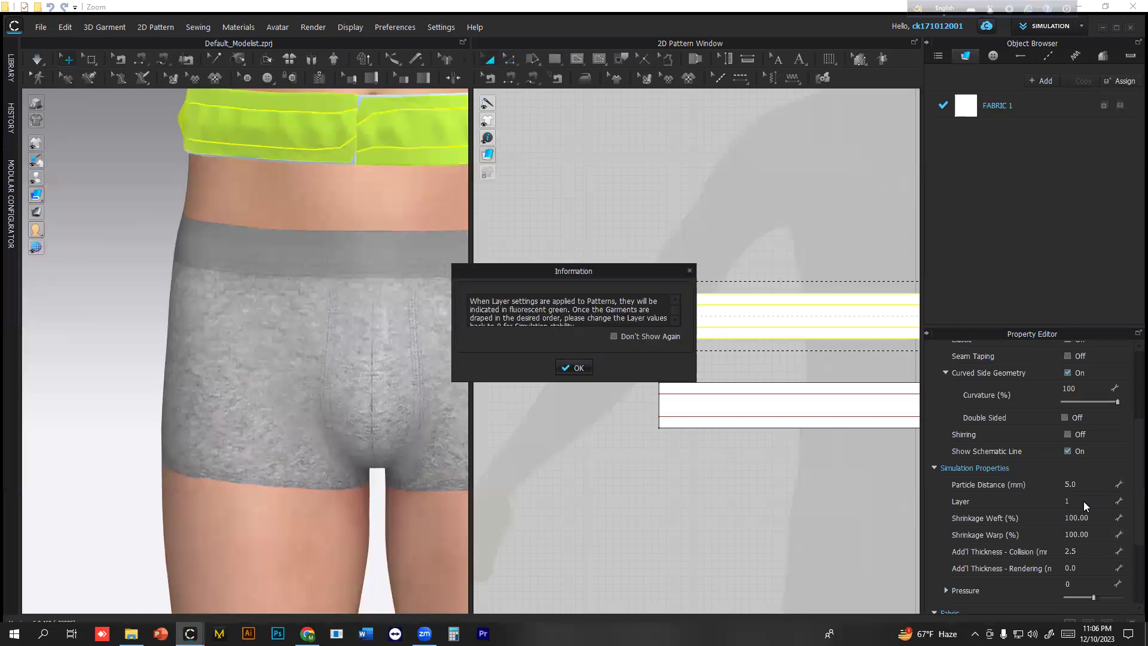
left_click(583, 369)
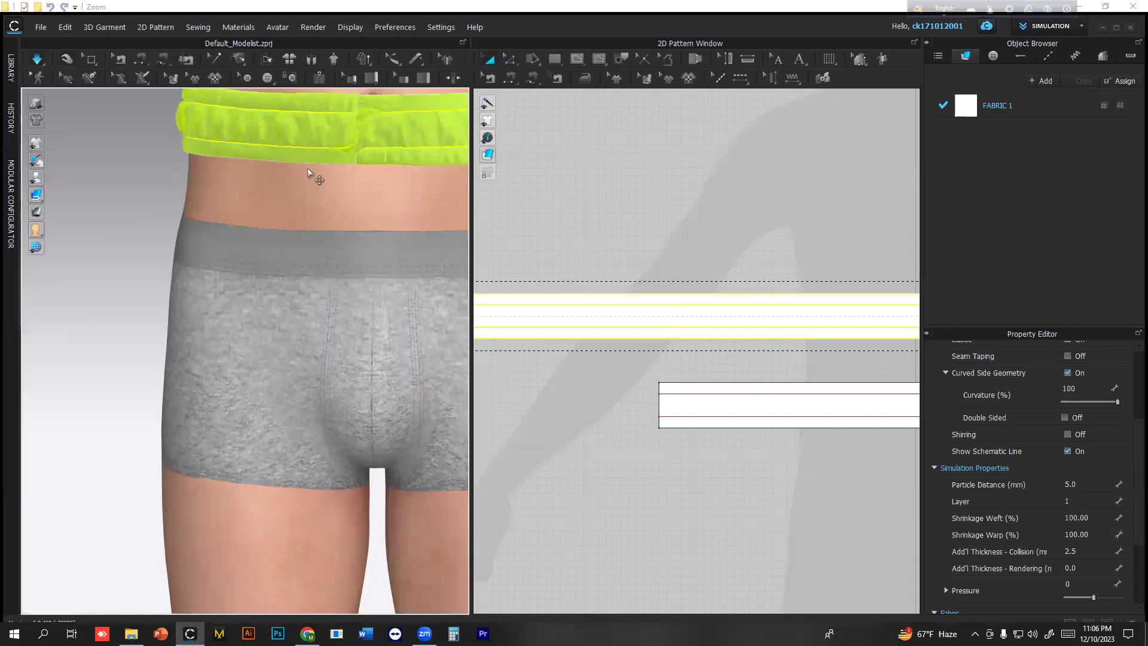
- Inspect the draped cloned band from the front and reset its 3D arrangement
scroll(311, 175, "down", 3)
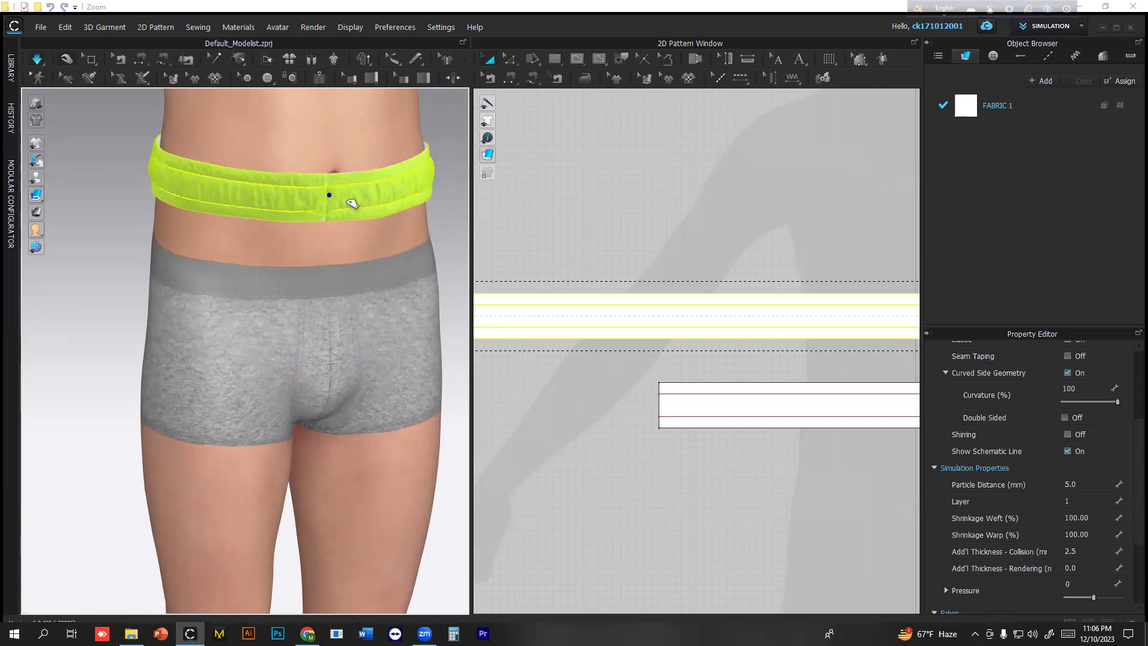
key("2")
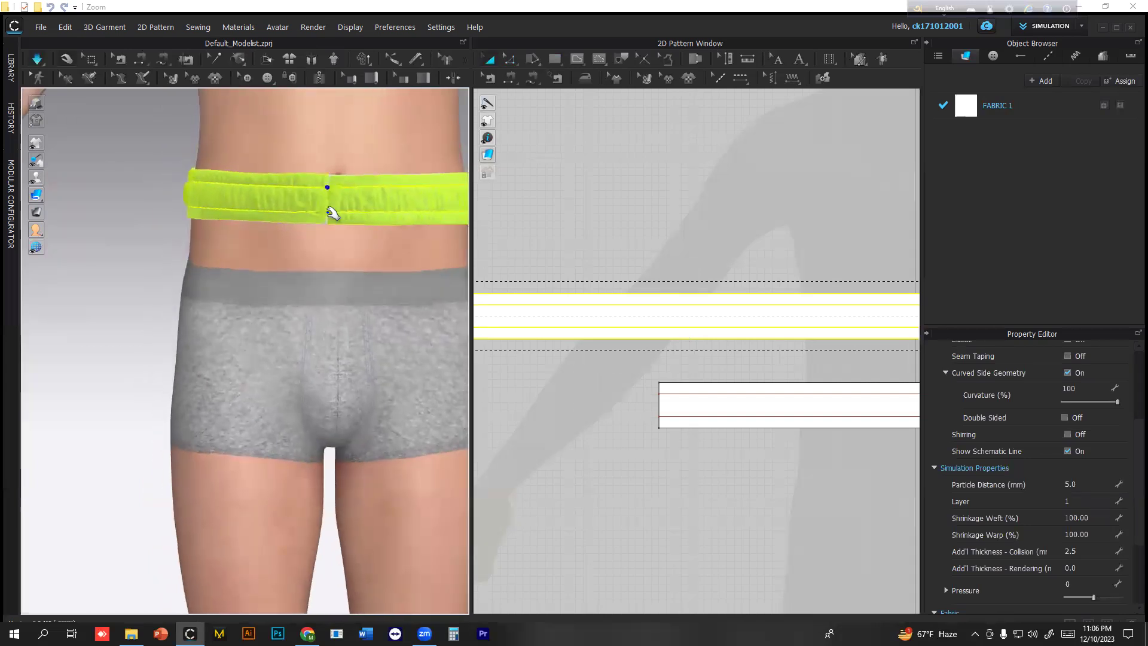
scroll(325, 213, "up", 3)
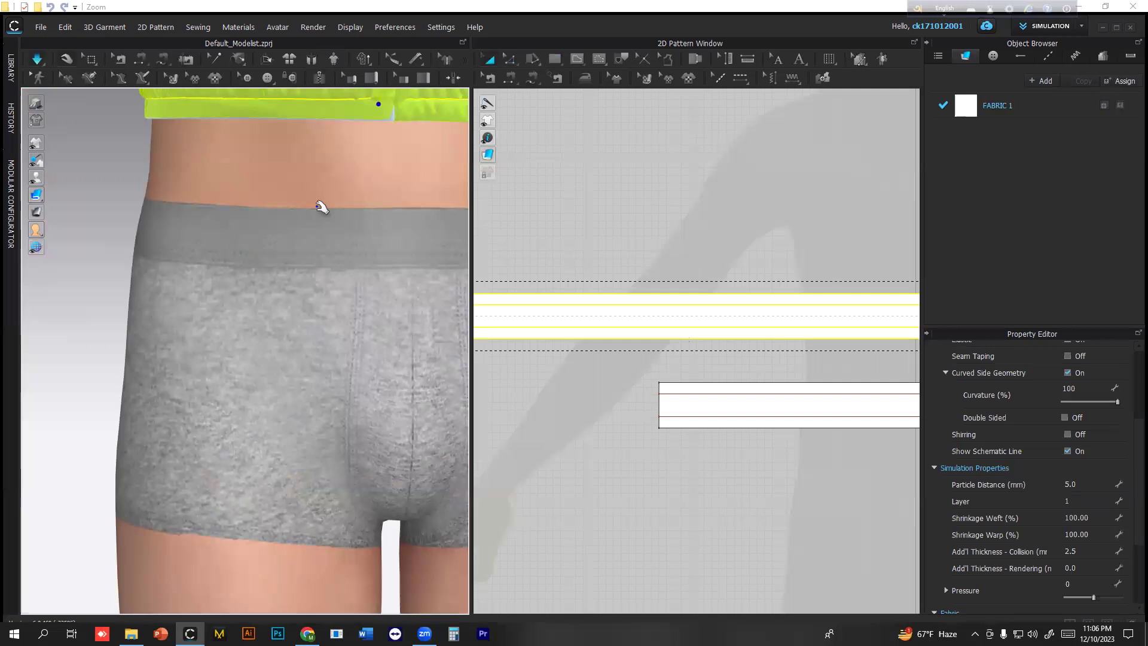
scroll(320, 206, "down", 2)
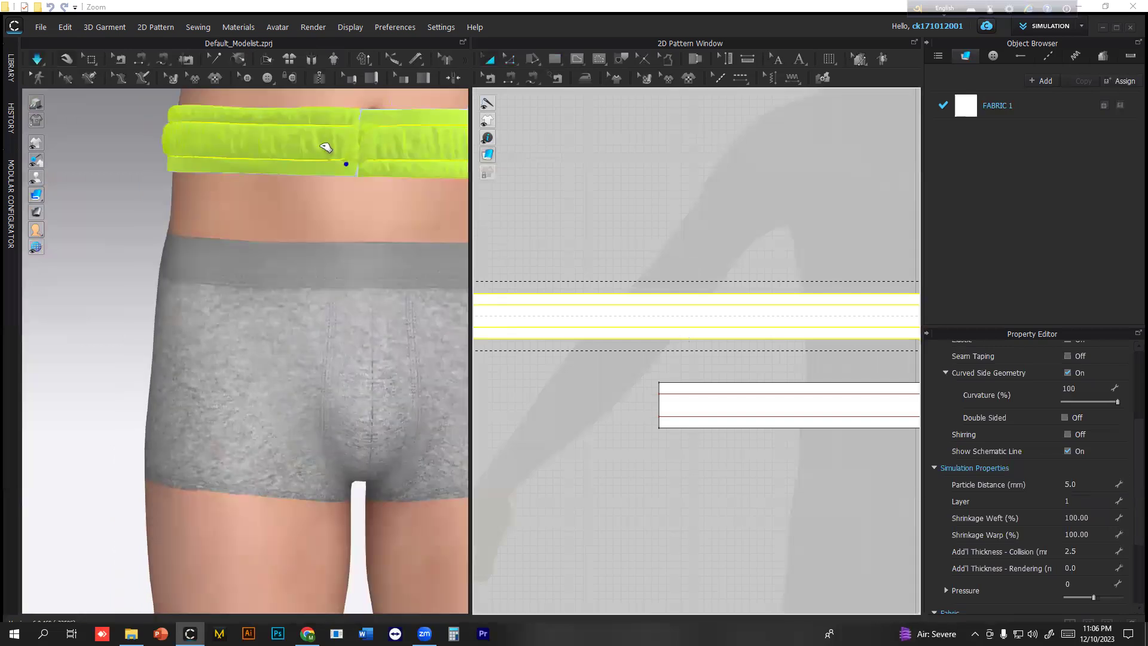
right_click(319, 144)
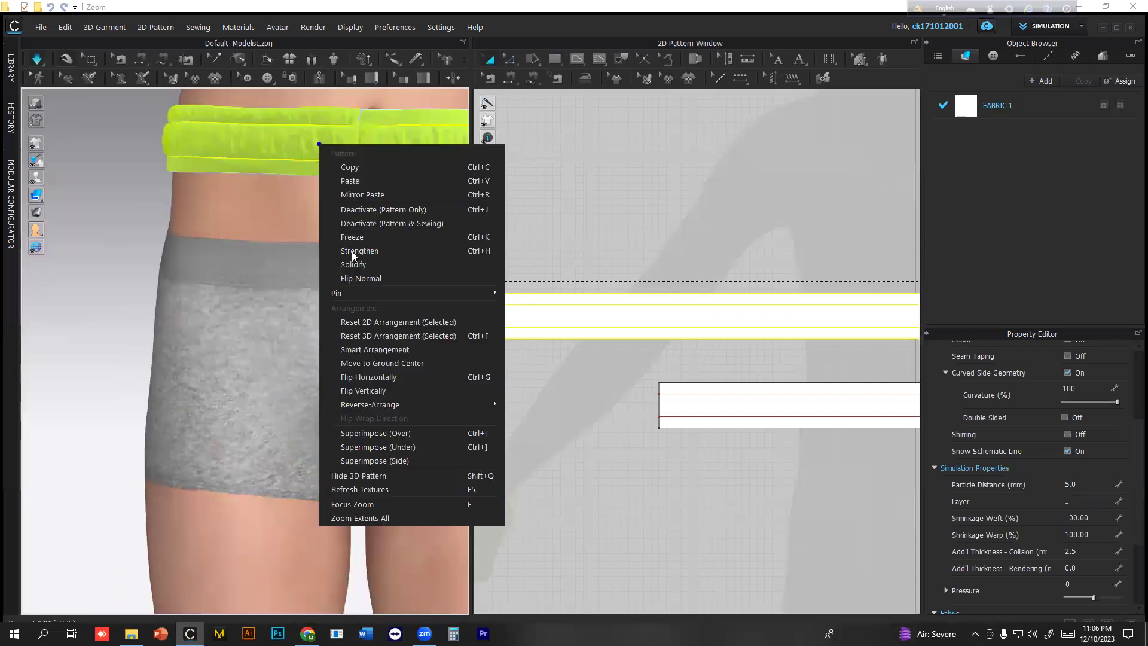
left_click(384, 336)
- Show the avatar's arrangement points and wrap the cloned band around the waist from the back waist point
scroll(367, 305, "down", 2)
right_click_drag(369, 307, 249, 311)
left_click_drag(249, 311, 369, 315)
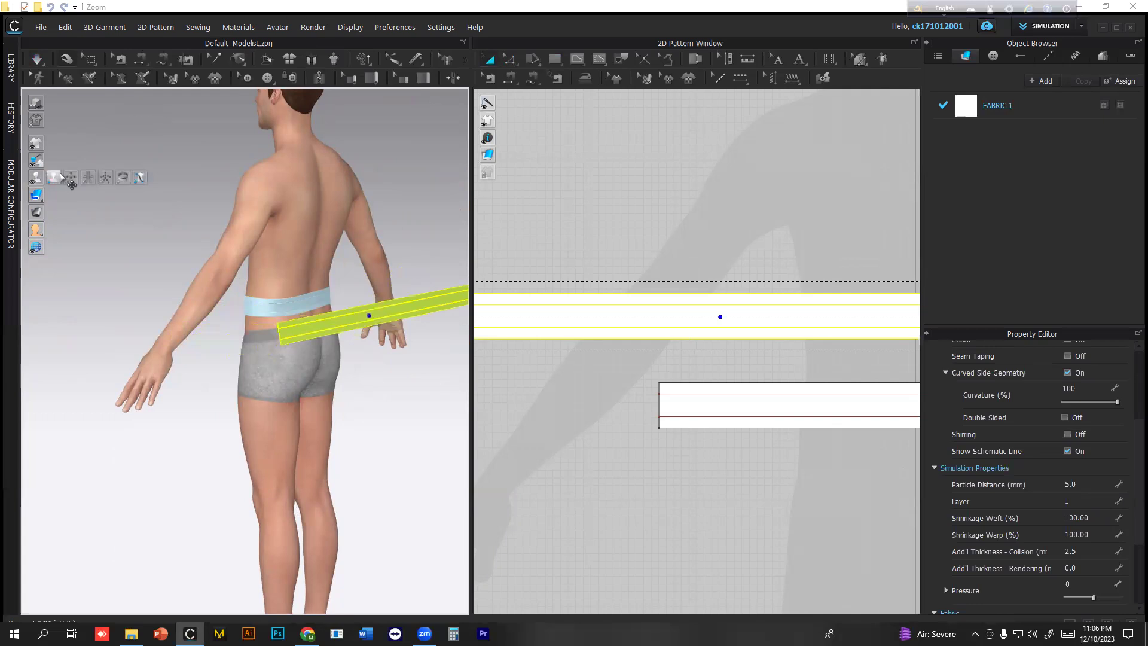
left_click(37, 177)
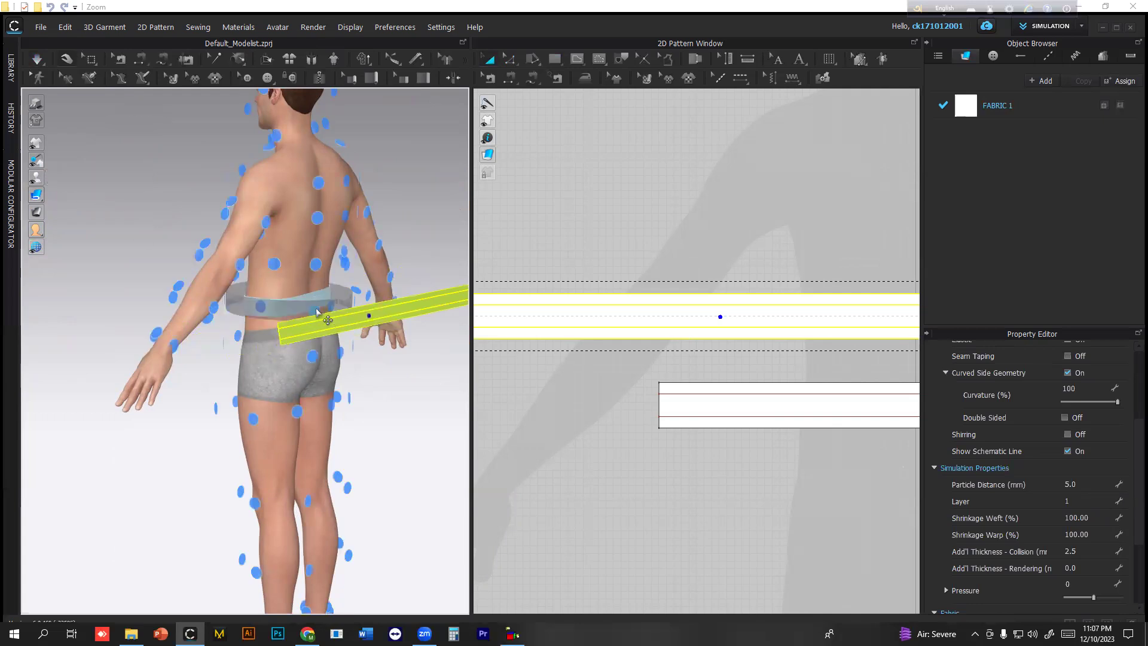
left_click(318, 314)
key("2")
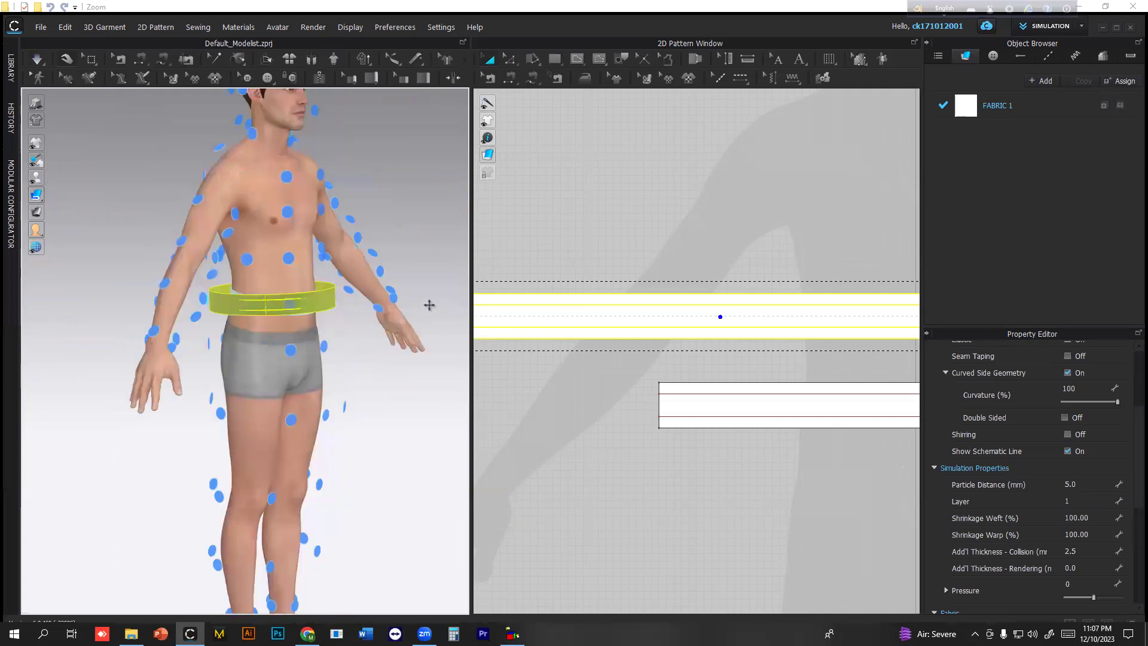
- Simulate the wrapped cloned band and inspect its drape from the front
key("space")
scroll(347, 296, "up", 5)
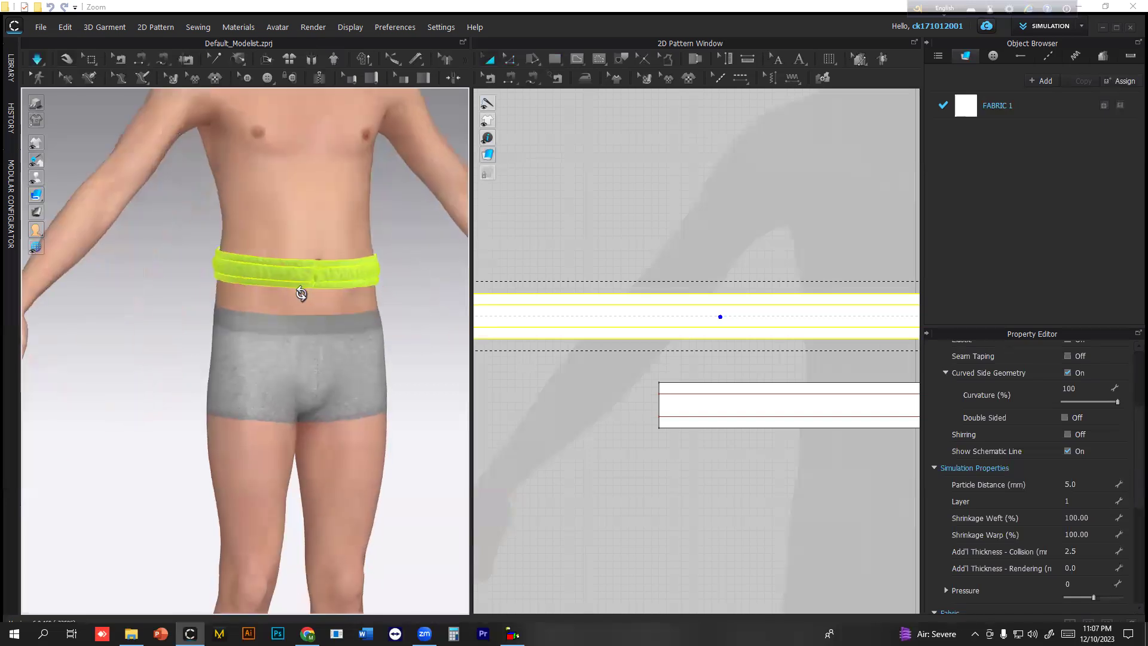
scroll(359, 274, "up", 3)
scroll(281, 371, "up", 3)
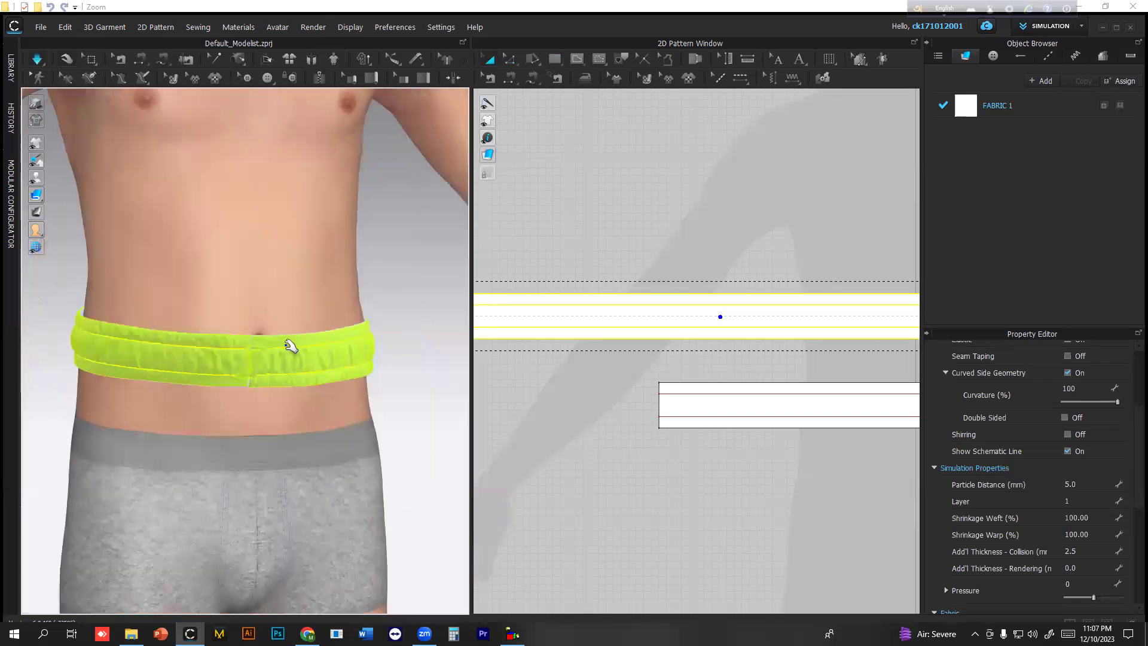
left_click_drag(257, 309, 257, 309)
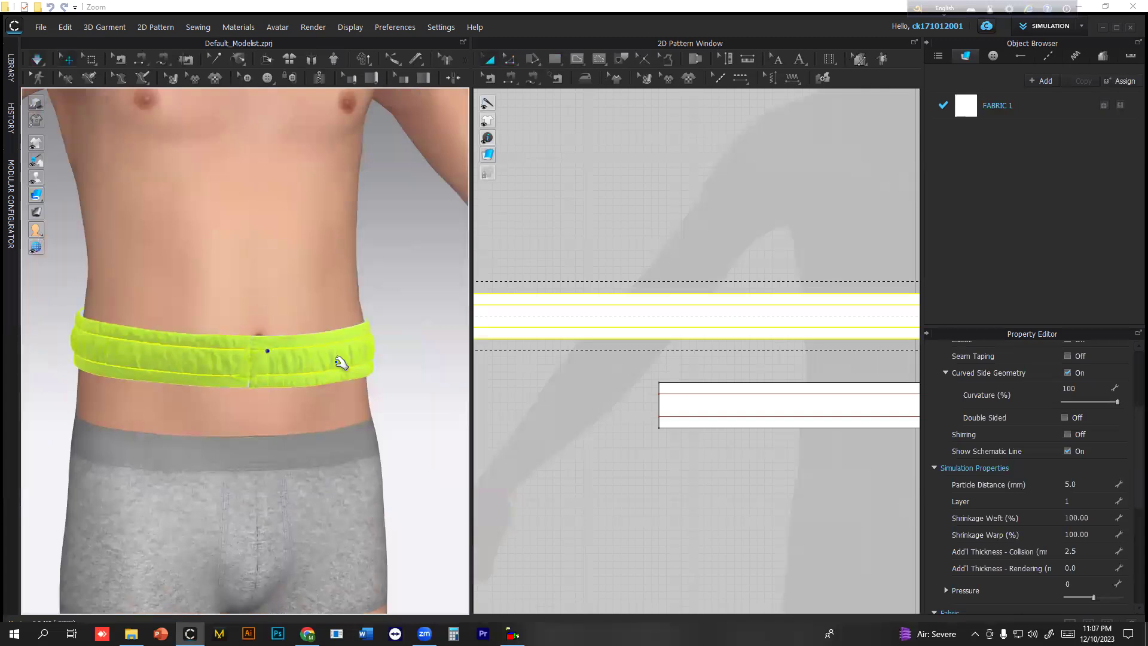
- Set the cloned band's layer to 0
left_click(333, 366)
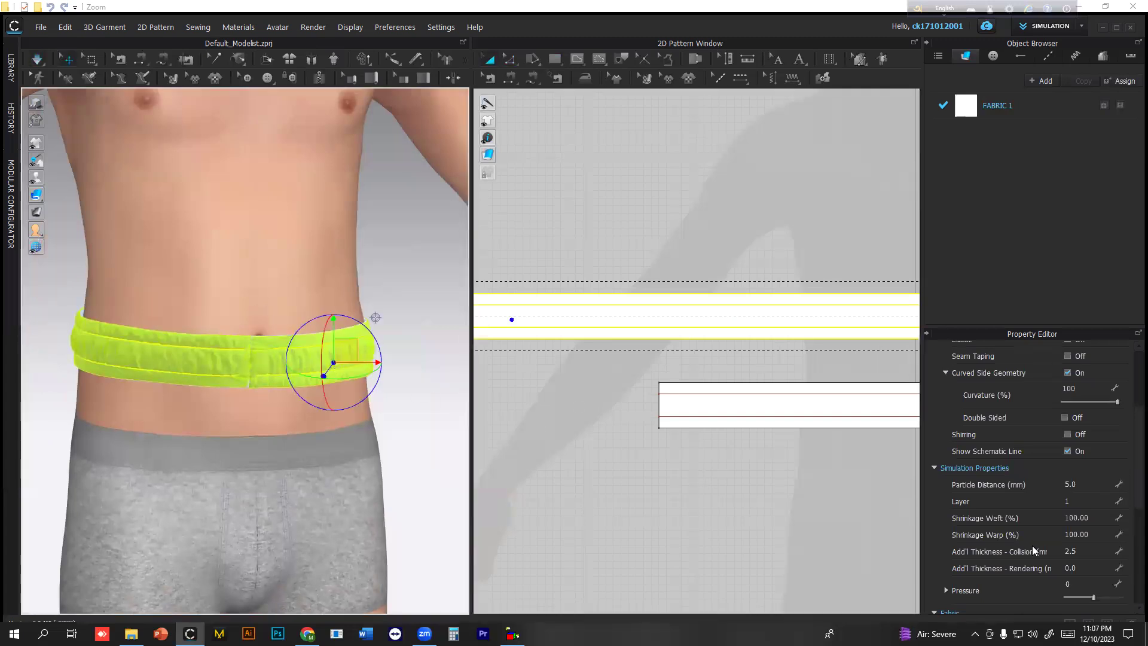
left_click(1093, 503)
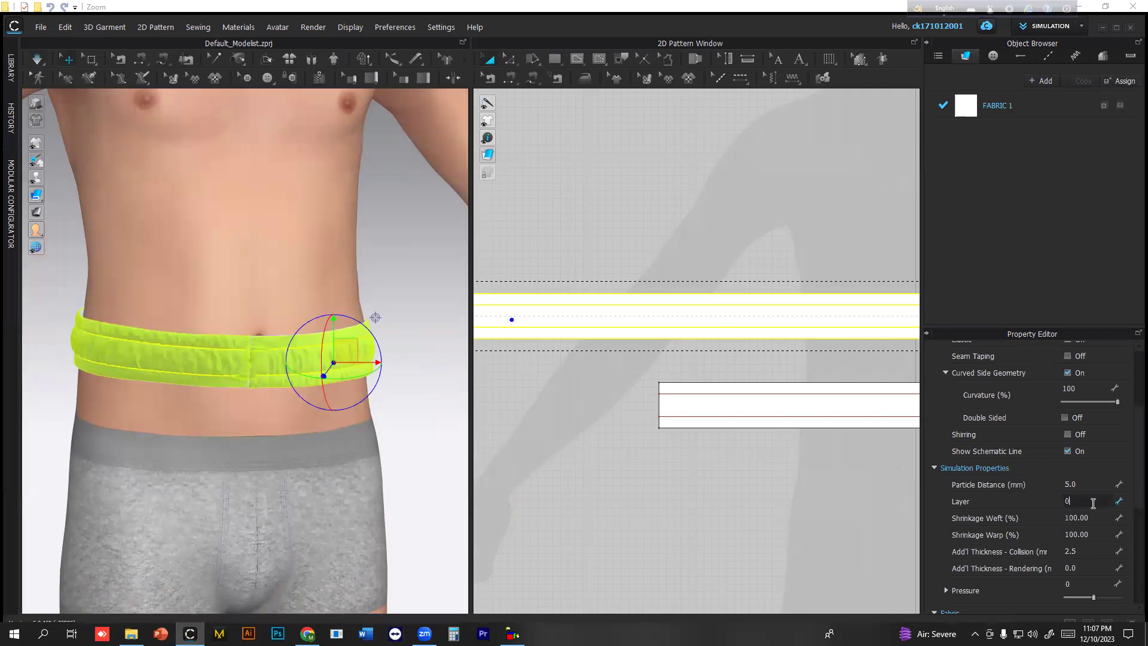
key("Return")
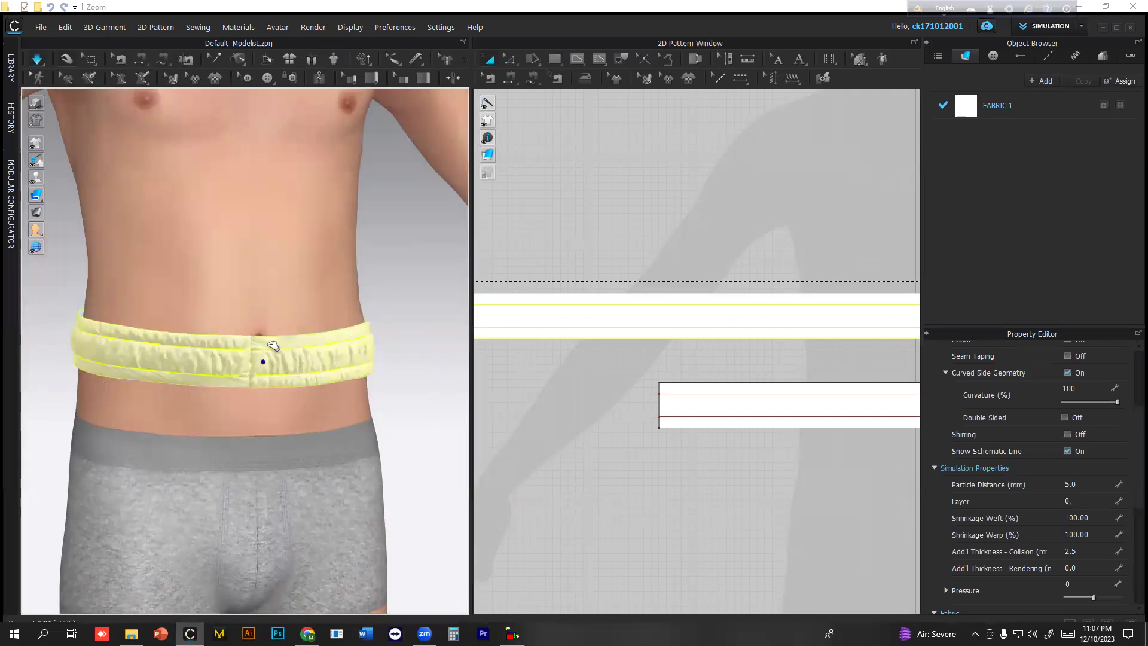
- Try to even out the overlap at the front seam by pulling the cloned band during simulation
left_click_drag(283, 320, 281, 307)
left_click(763, 406)
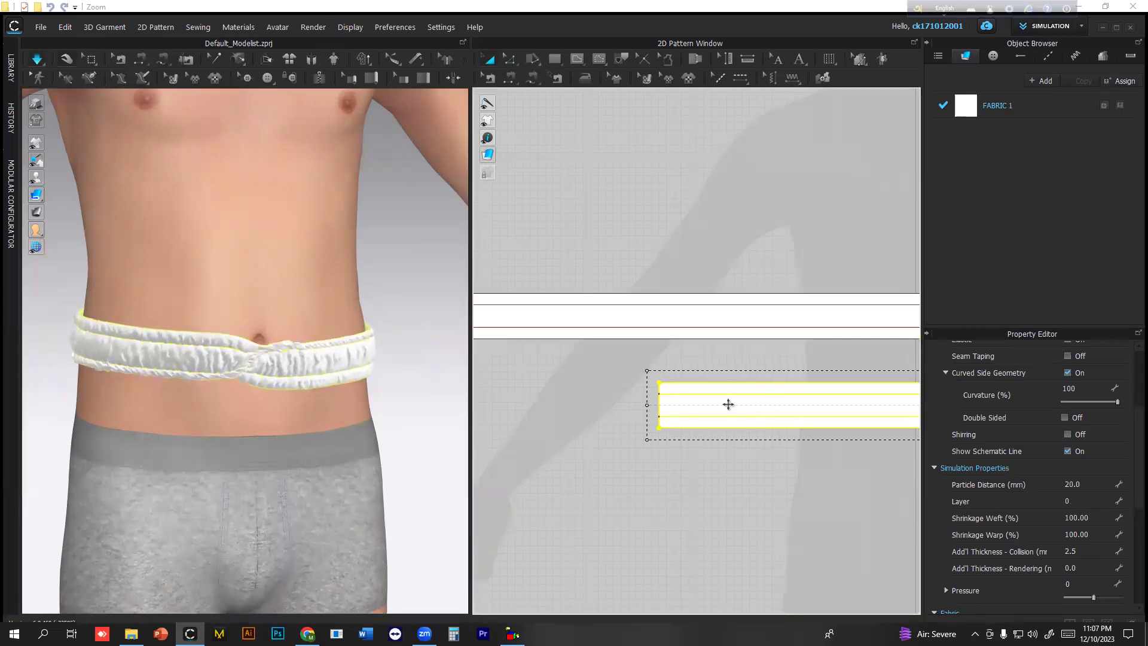
left_click_drag(312, 361, 468, 319)
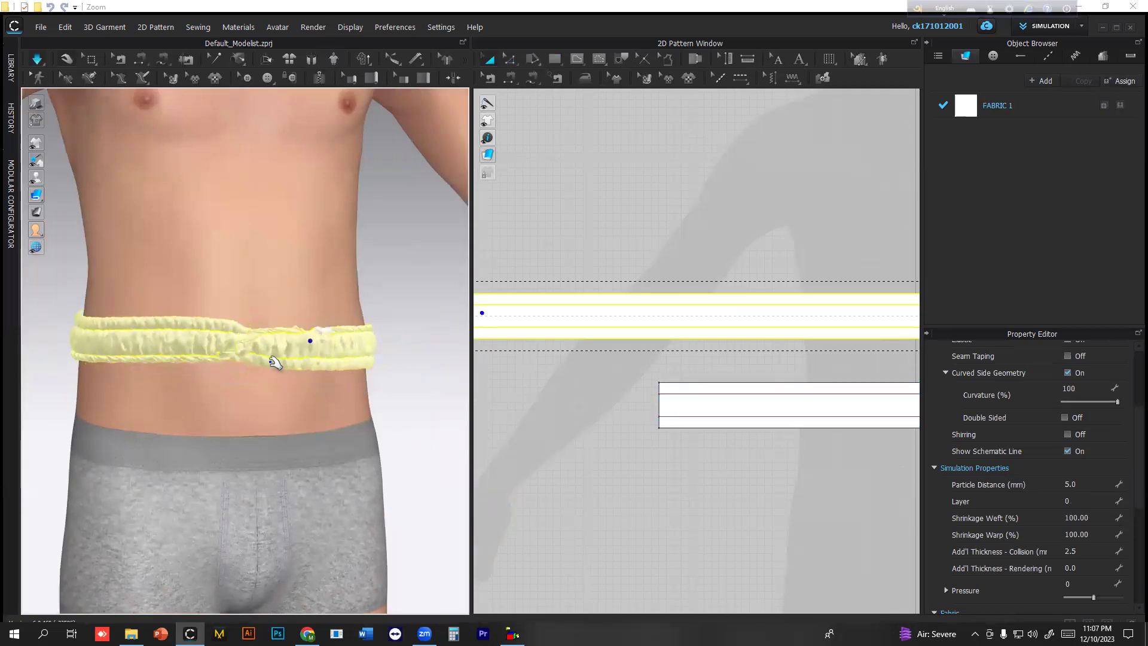
left_click_drag(264, 358, 365, 434)
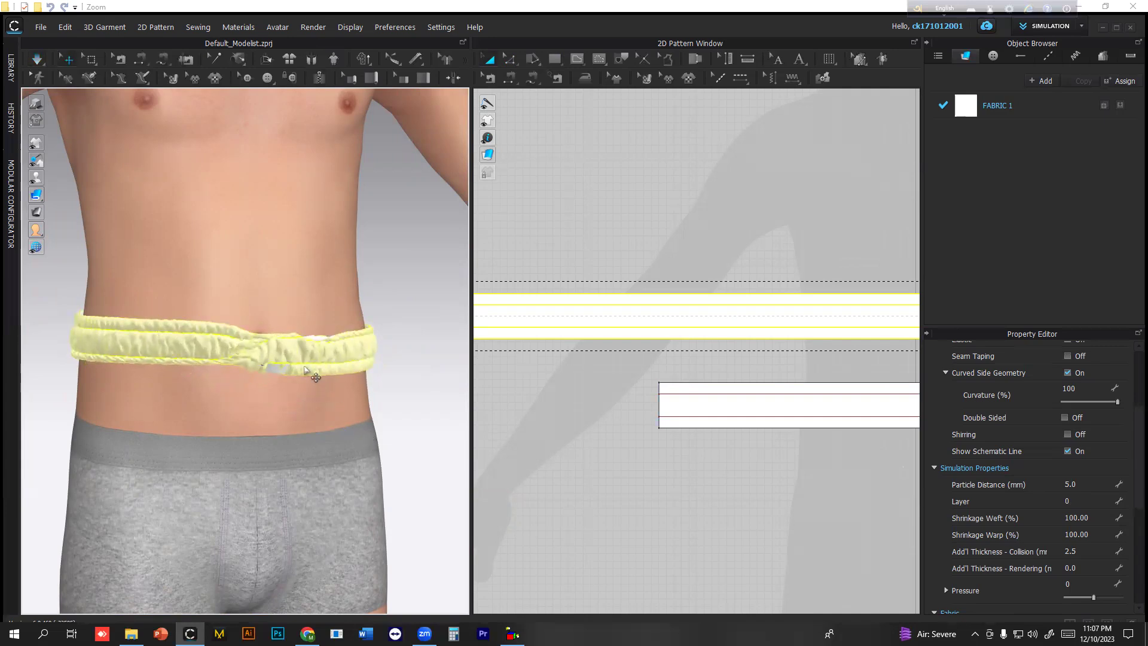
left_click(249, 360)
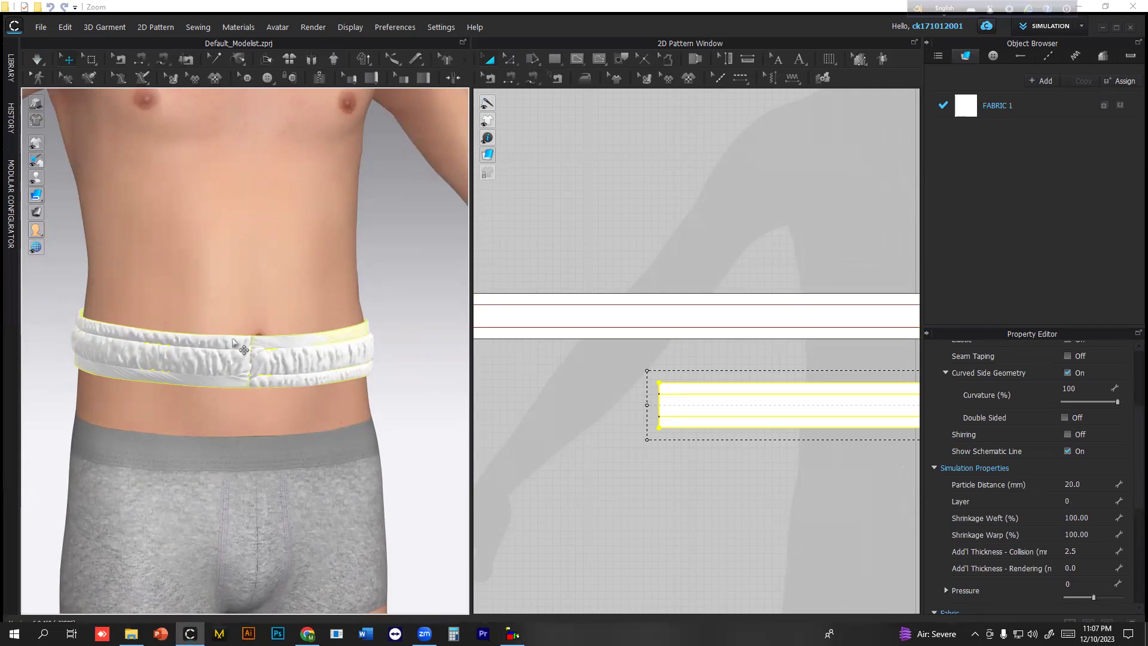
- Delete the cloned outer band and even out the remaining band's drape around the waist while simulating
left_click(558, 320)
key("Delete")
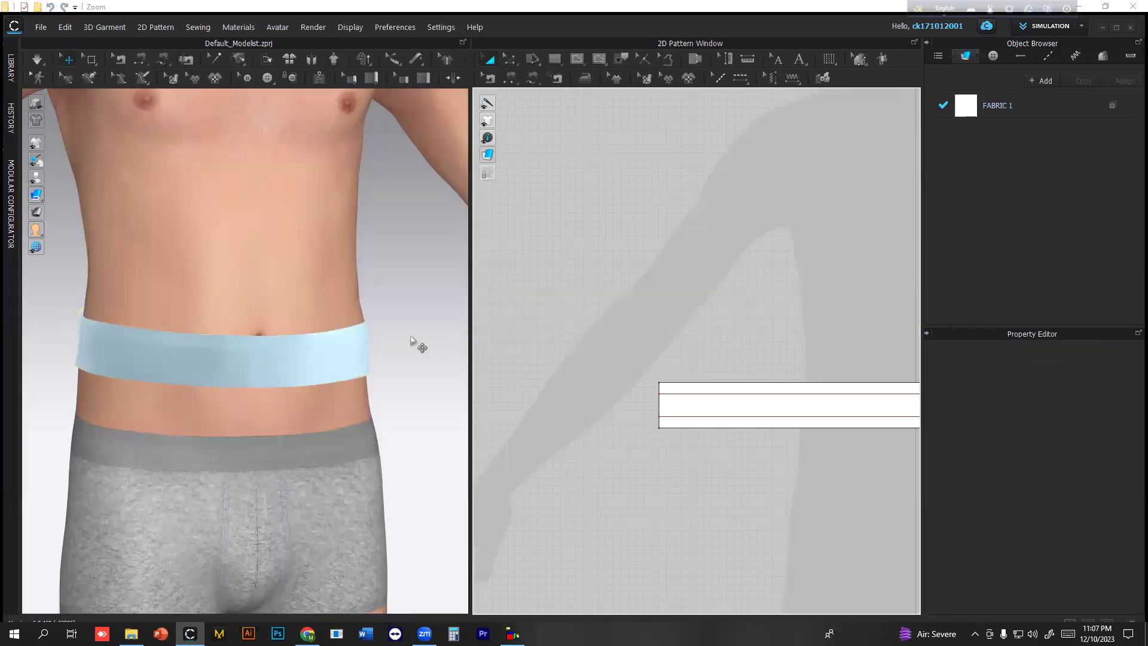
left_click(313, 351)
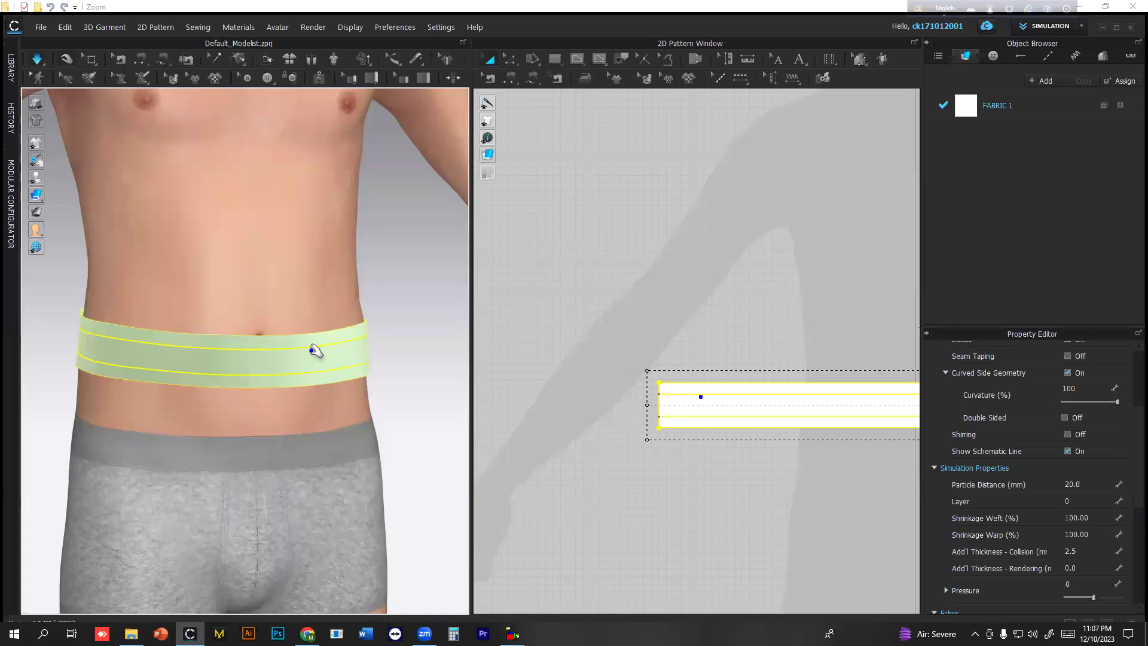
scroll(339, 352, "down", 1)
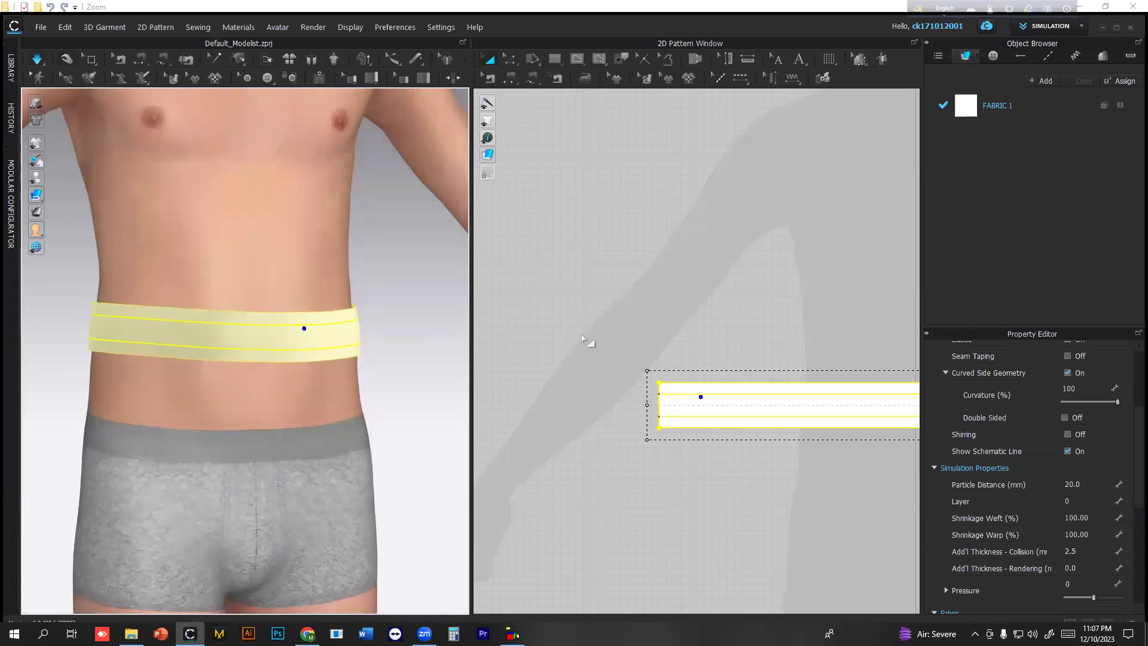
key("space")
mouse_move(300, 337)
left_mouse_down()
mouse_move(327, 332)
mouse_move(305, 339)
left_mouse_up()
left_click_drag(119, 327, 106, 357)
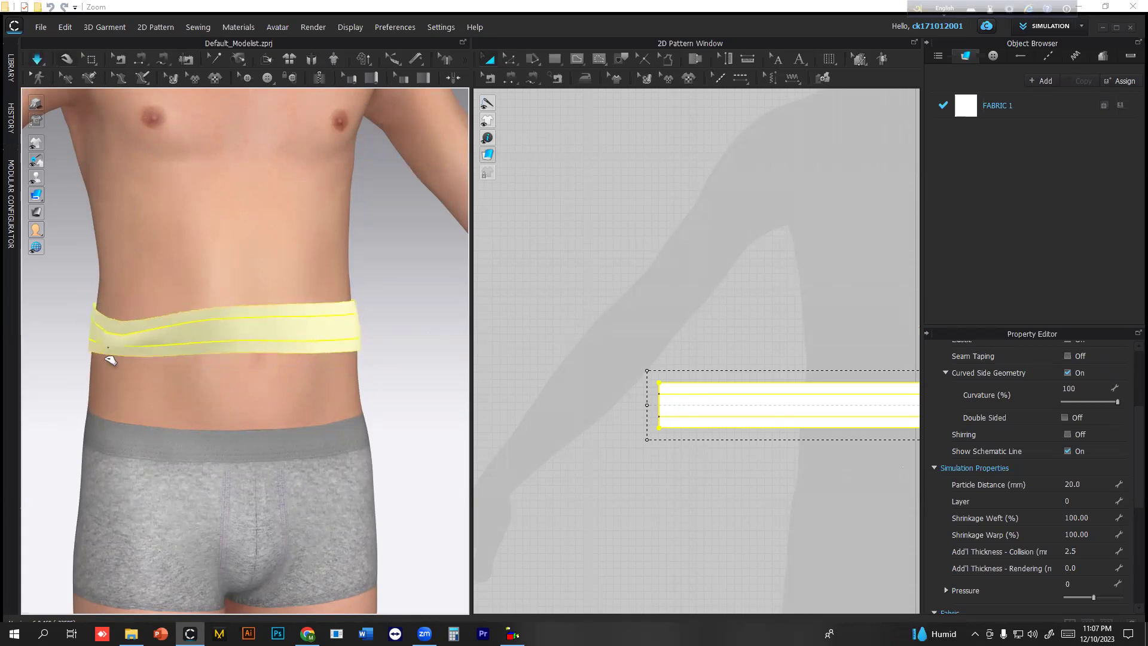
- Create a 140 × 6 cm rectangle pattern just above the existing band
left_click(751, 308)
scroll(674, 365, "down", 8)
key("s")
left_click(671, 354)
type("140")
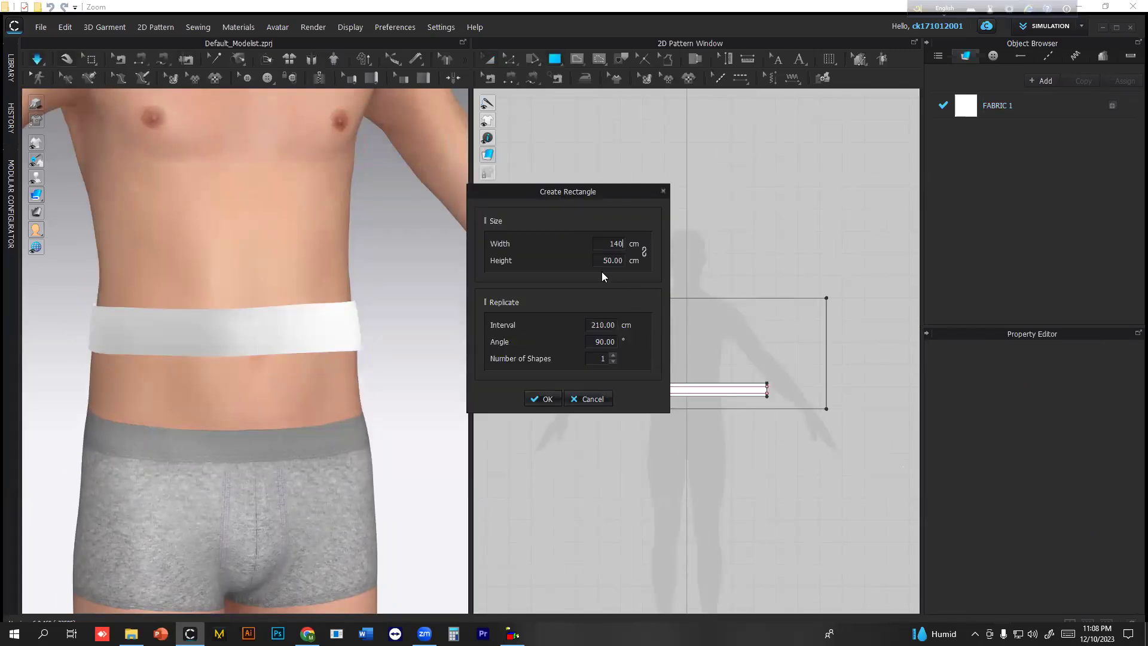
key("Tab")
type("5")
key("Return")
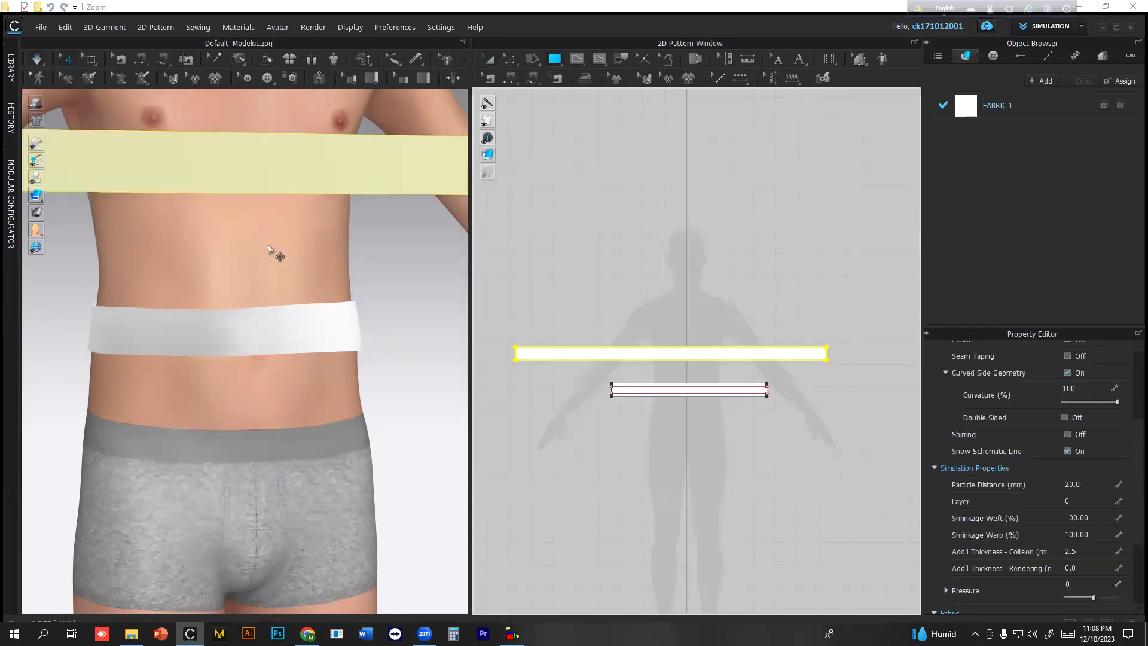
- Wrap the new rectangle around the avatar's waist using the back waist arrangement point, and hide the arrangement points
left_click(227, 347)
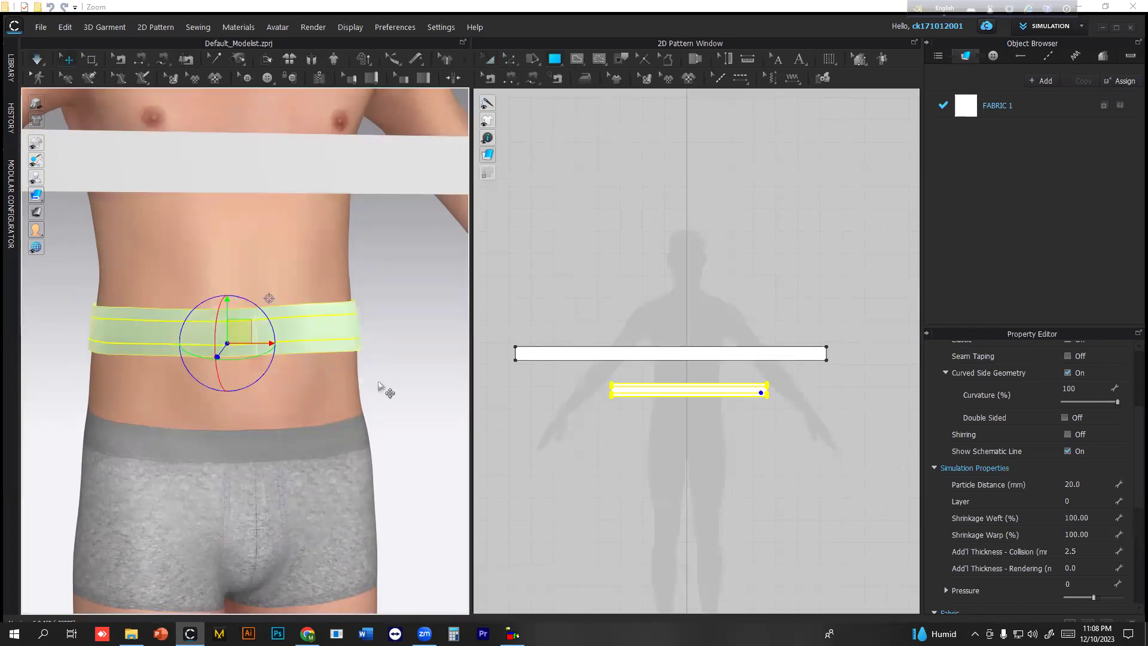
right_click_drag(326, 354, 423, 243)
left_click(440, 172)
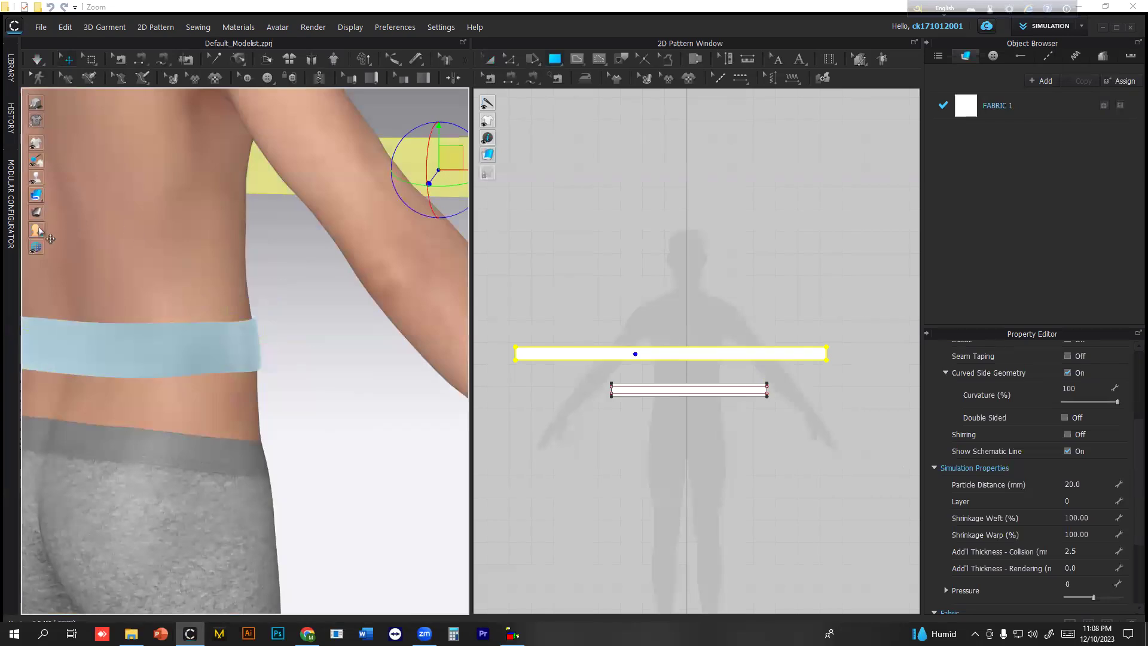
mouse_move(37, 178)
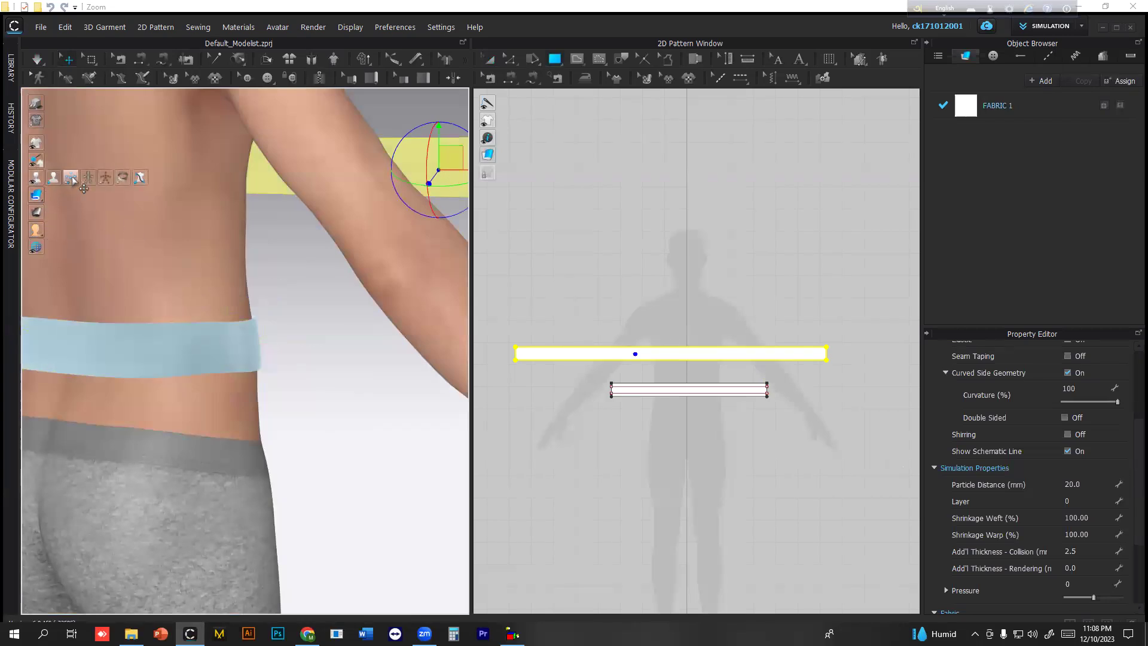
left_click(71, 179)
left_click(172, 362)
left_click(178, 365)
right_click_drag(180, 365, 471, 378)
mouse_move(37, 178)
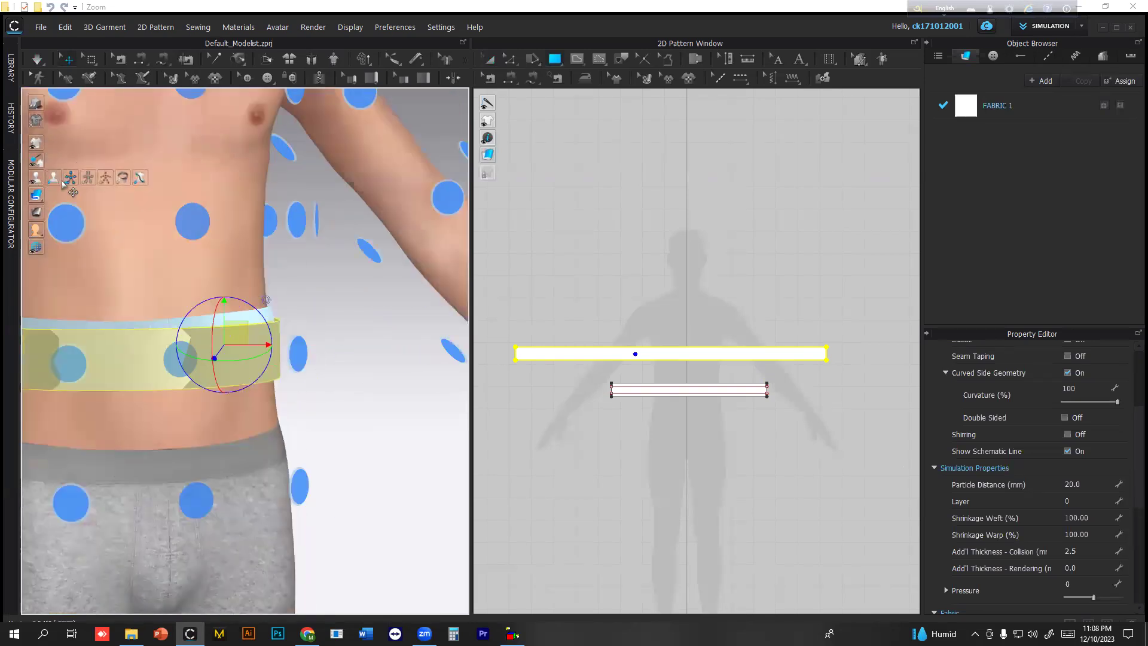
left_click(72, 178)
- Sew the two short ends of the 140 cm band together
left_click(510, 78)
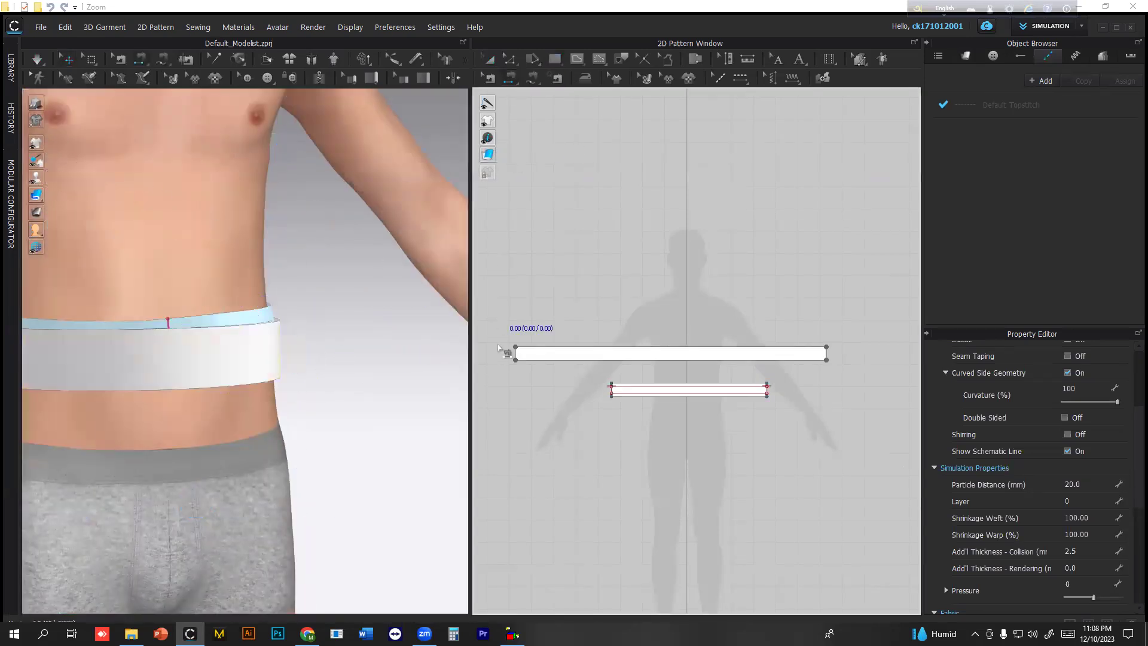
scroll(514, 356, "up", 5)
scroll(560, 362, "down", 5)
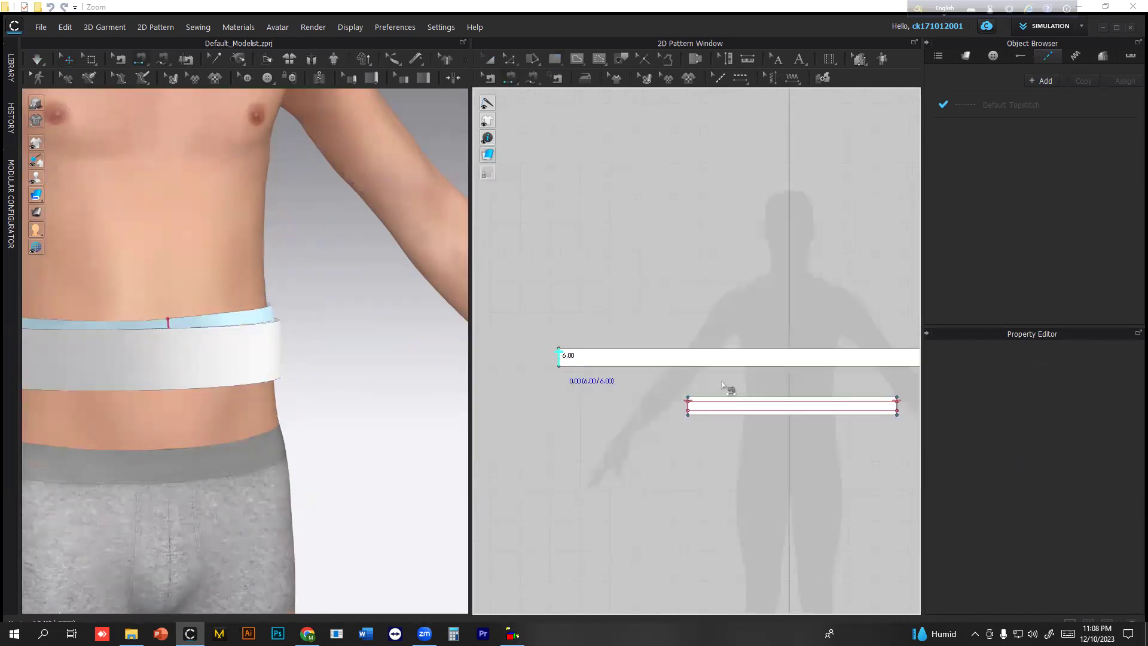
scroll(836, 371, "up", 4)
left_click(853, 364)
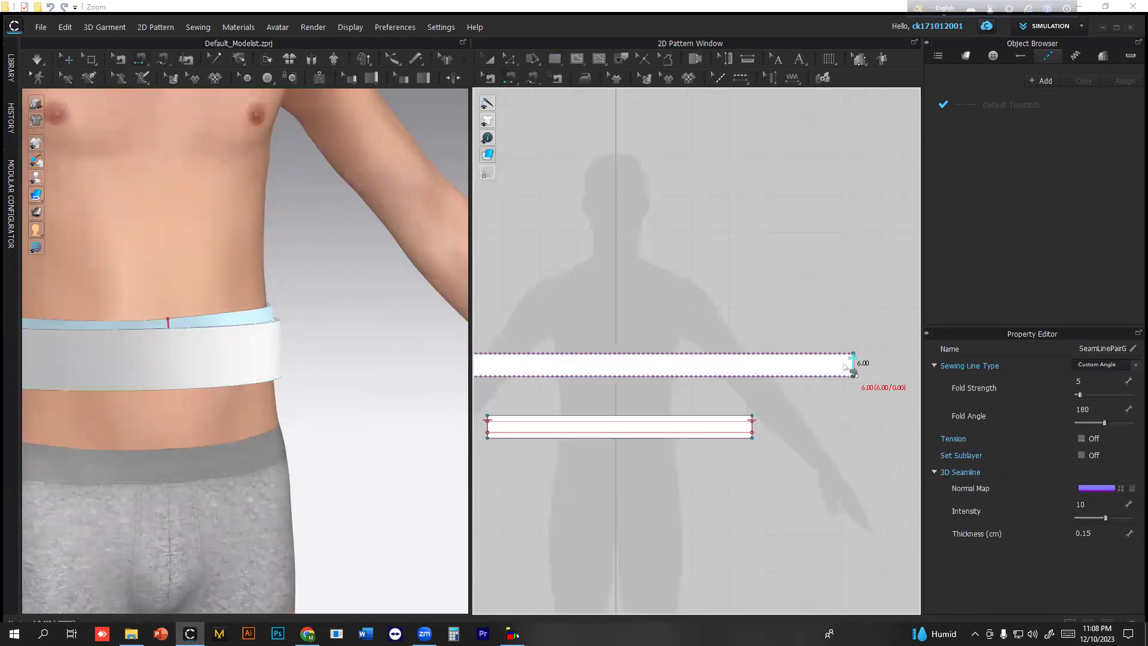
- Offset the 140 cm band's upper edge inward as an internal line at 1.5 cm
left_click(777, 353)
scroll(735, 323, "up", 3)
middle_click_drag(735, 323, 835, 323)
key("z")
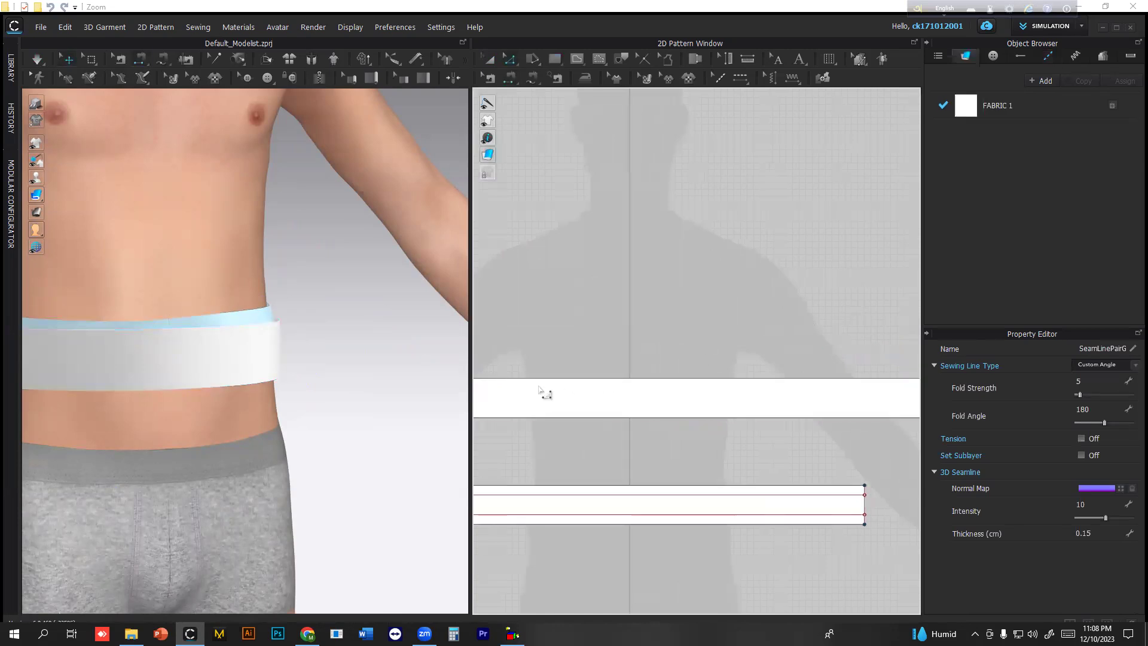
left_click(546, 378)
right_click(546, 378)
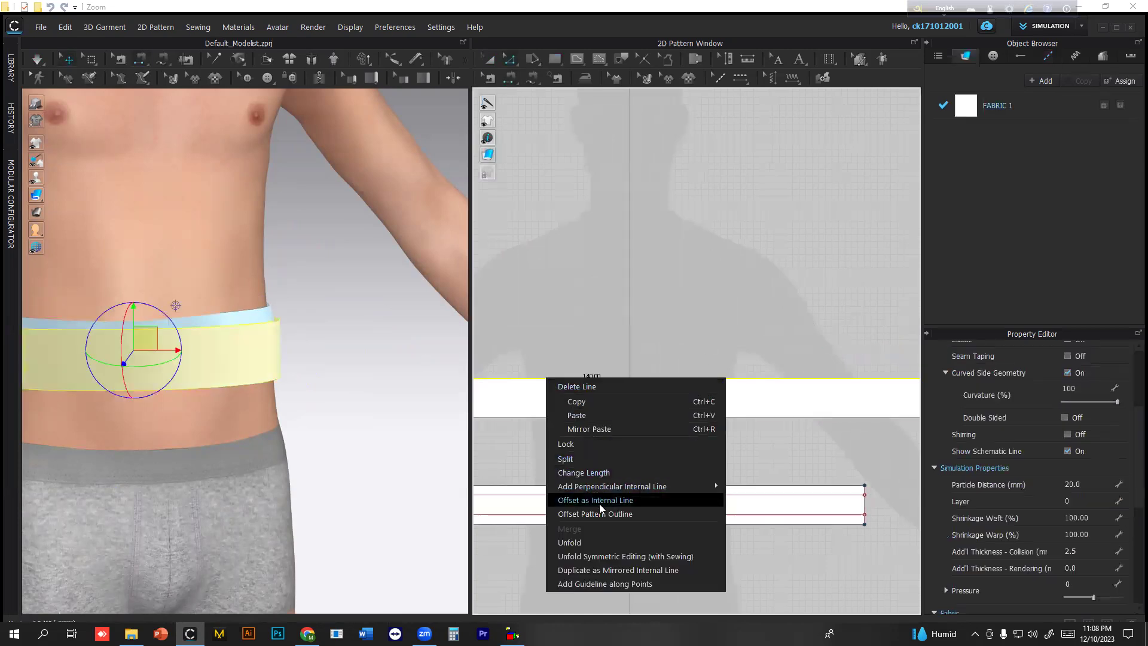
left_click(595, 499)
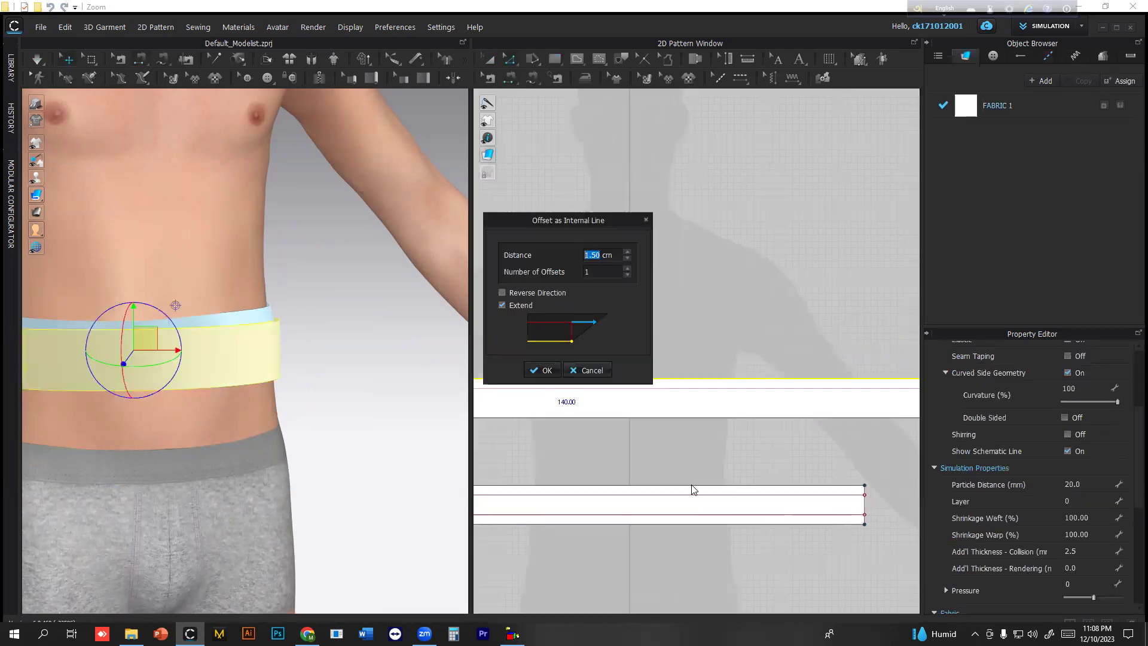
left_click(542, 371)
- Offset the 140 cm band's lower edge inward as an internal line at 1.5 cm
left_click(565, 419)
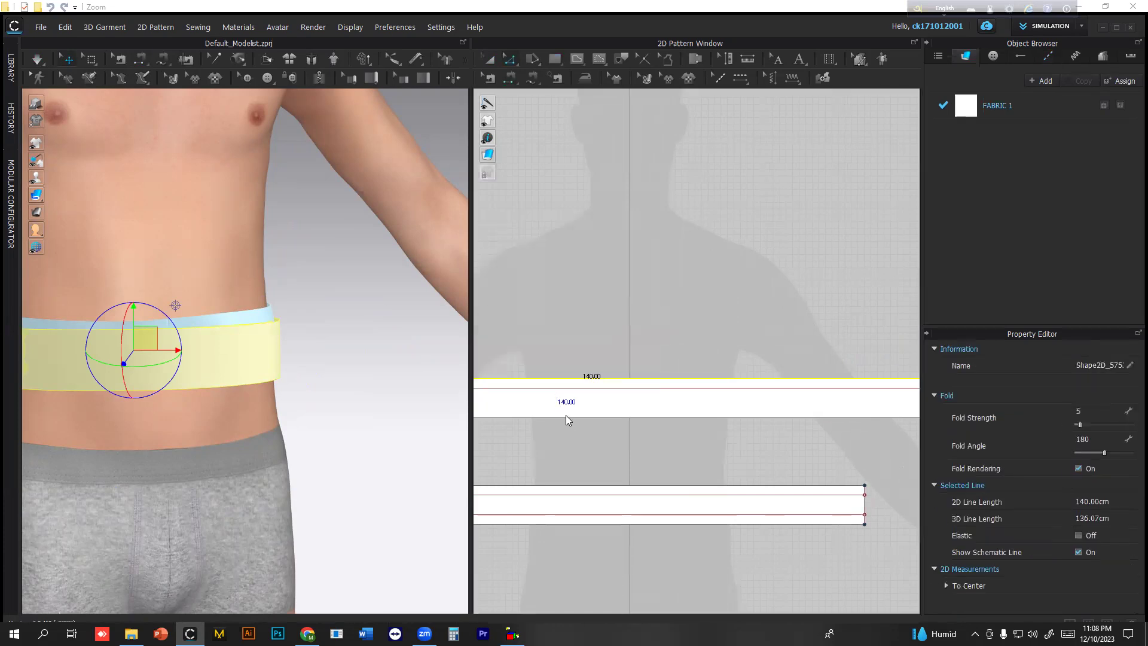
left_click(566, 417)
right_click(569, 419)
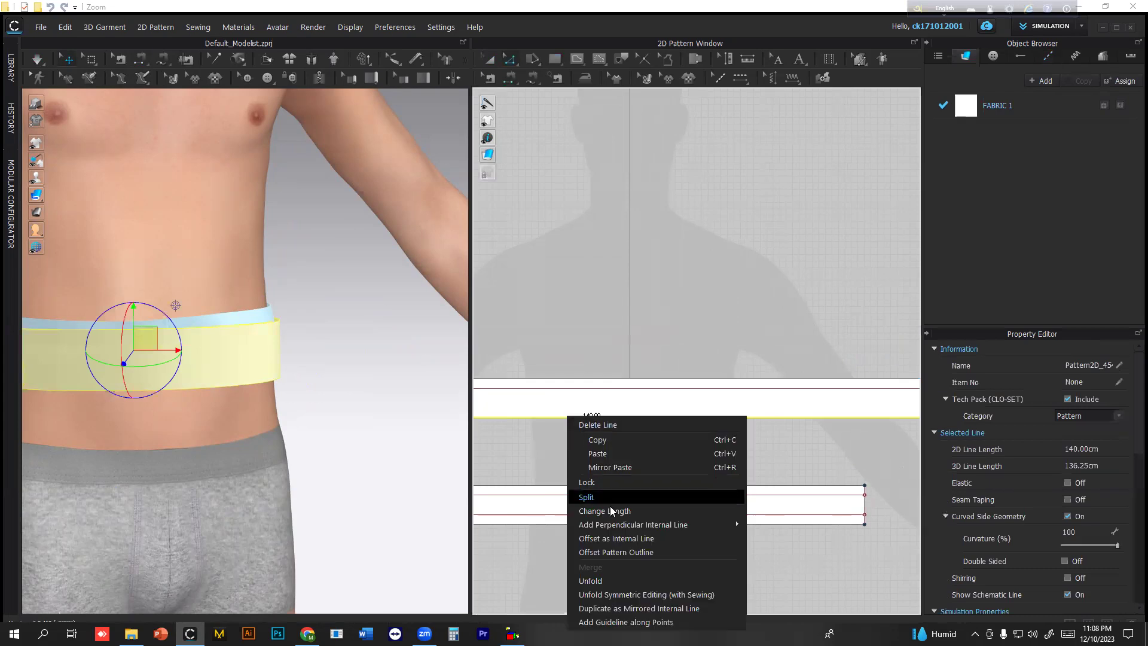
left_click(616, 538)
key("Return")
left_click(673, 323)
scroll(686, 320, "down", 5)
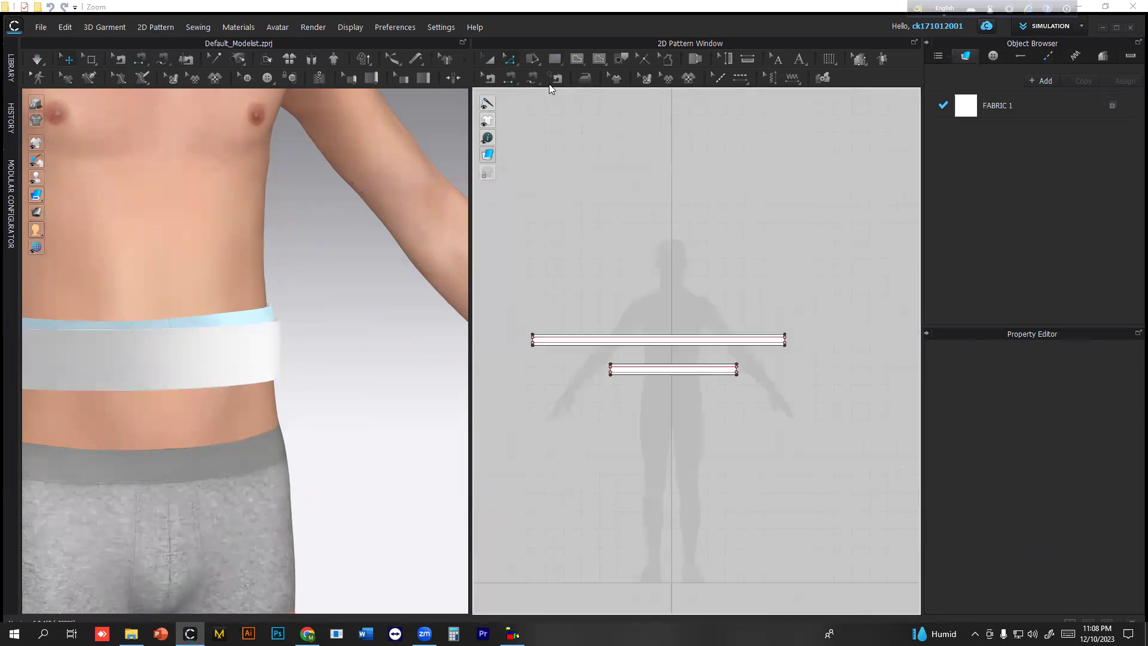
- Sew the upper edge of the 140 cm band to the upper edge of the 70 cm band
left_click(509, 82)
scroll(563, 319, "up", 3)
left_click(557, 345)
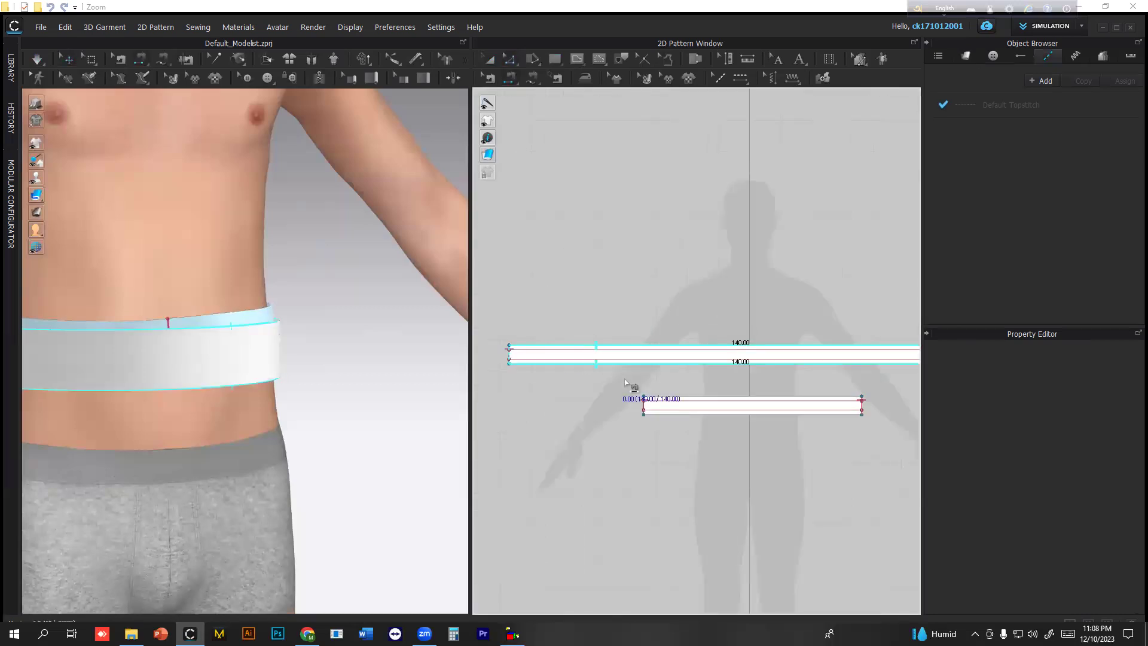
left_click(646, 397)
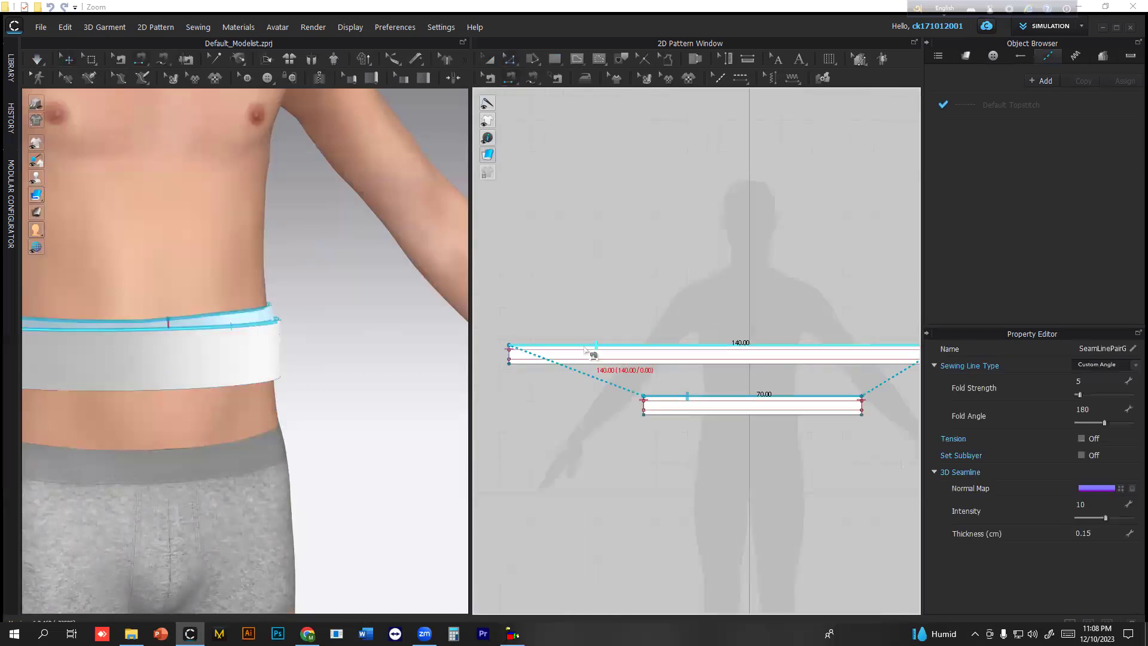
left_click(664, 410)
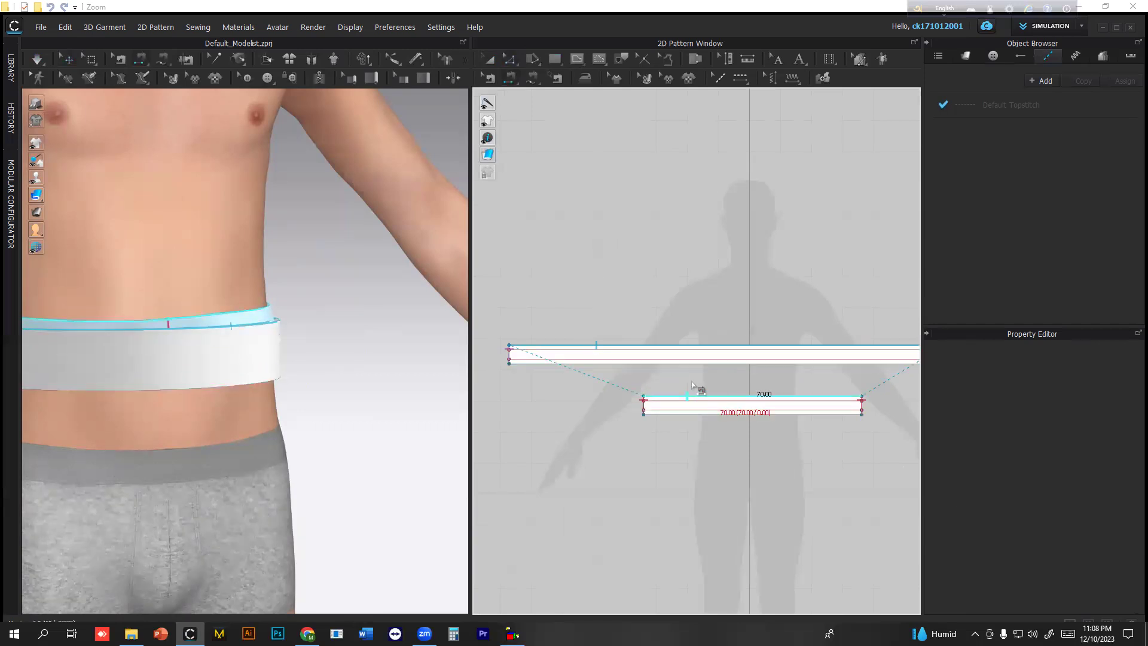
- Sew both internal lines and the lower edge of the 140 cm band to the matching lines on the 70 cm band
scroll(616, 353, "up", 5)
left_click(571, 361)
left_click(762, 505)
left_click(557, 381)
left_click(819, 551)
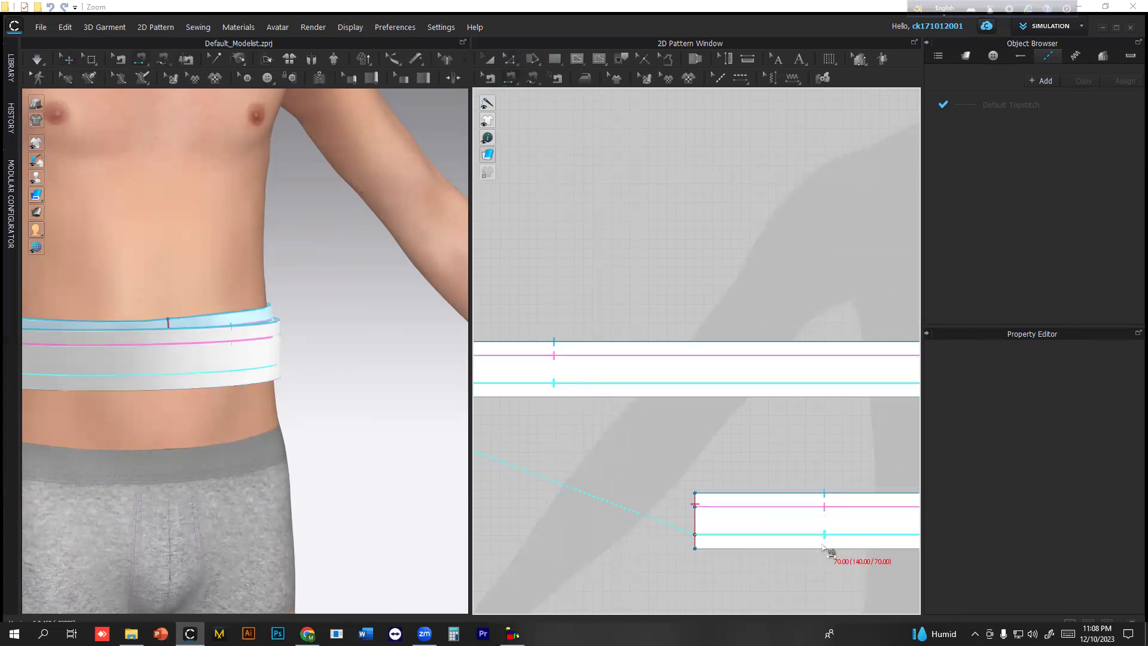
left_click(837, 548)
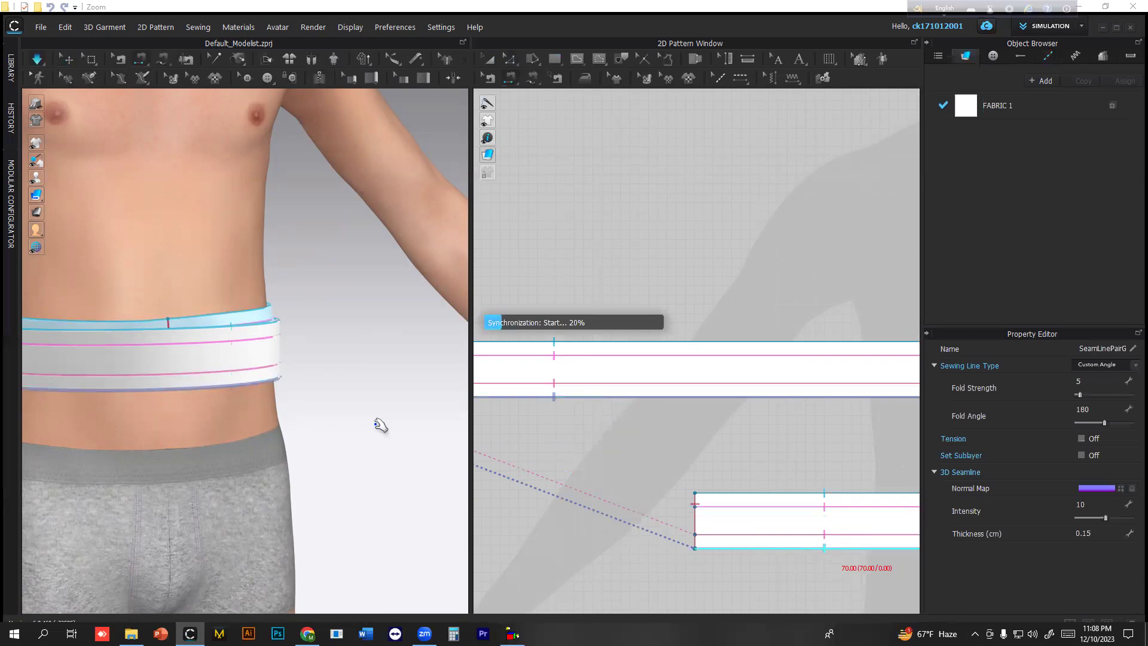
- Set the 140 cm band's particle distance to 5 mm
left_click(159, 336)
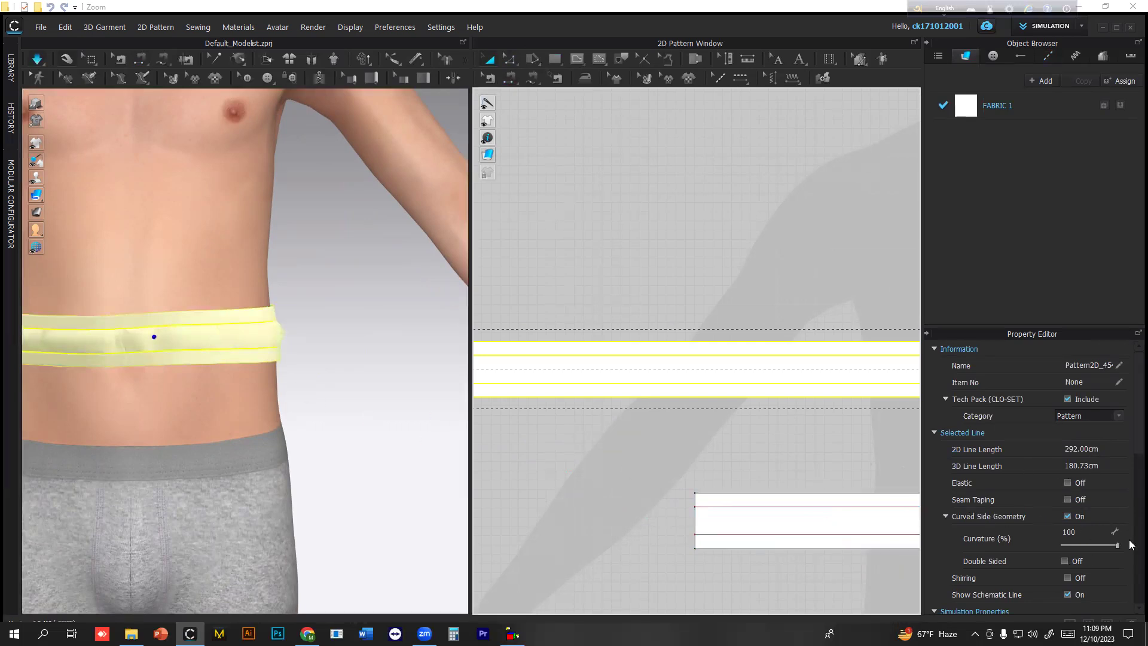
scroll(1079, 541, "down", 2)
left_click(1096, 593)
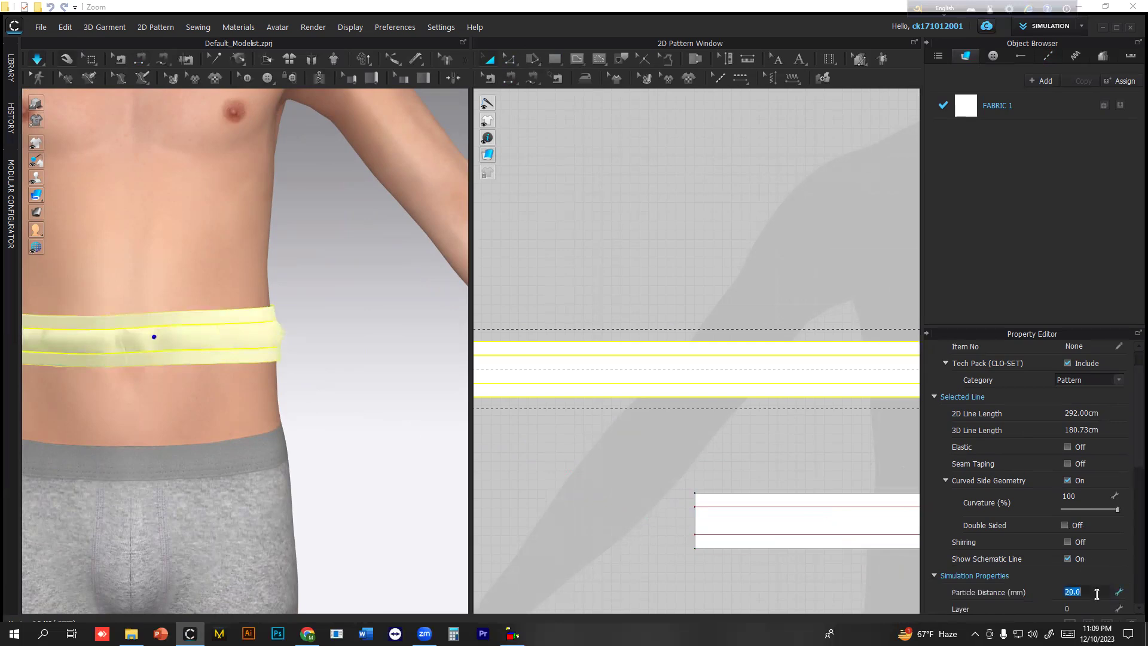
key("Return")
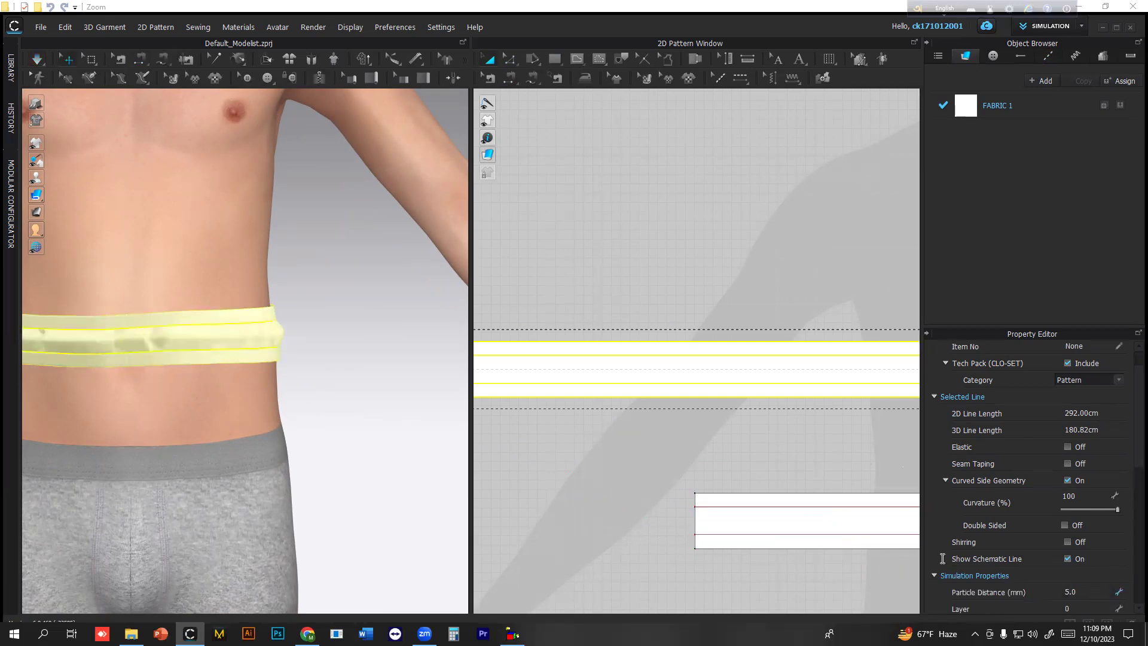
- Simulate the belt and tug the fabric at its front and side to settle the gathers around the waist
key("space")
middle_click_drag(231, 375, 420, 391)
left_click_drag(367, 356, 434, 380)
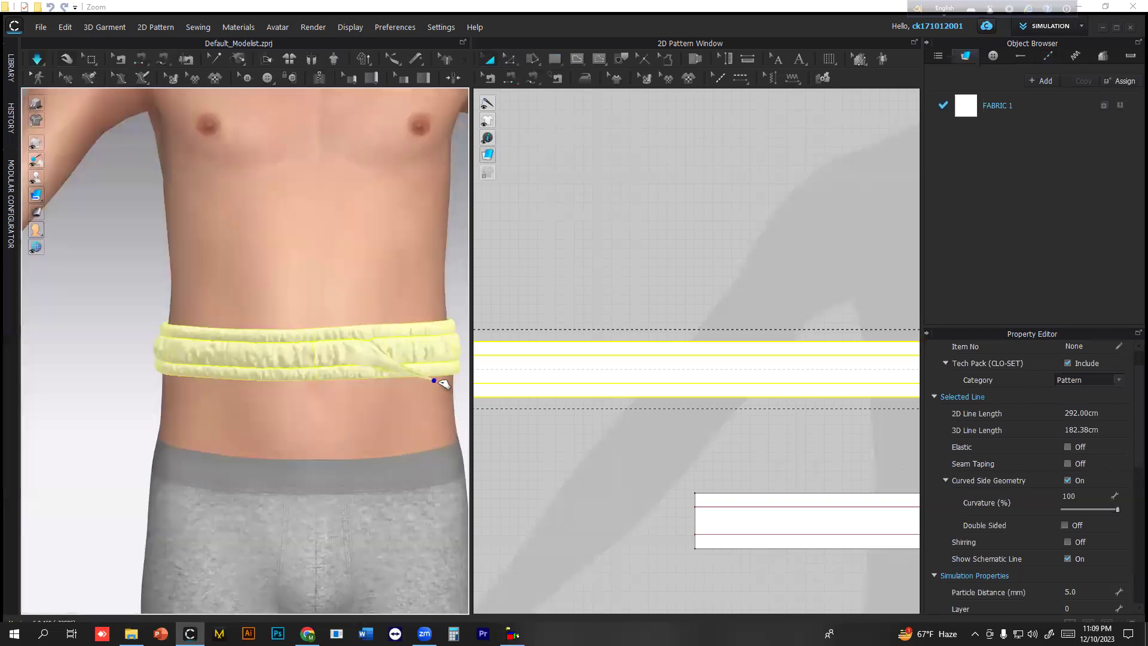
left_click_drag(183, 330, 136, 281)
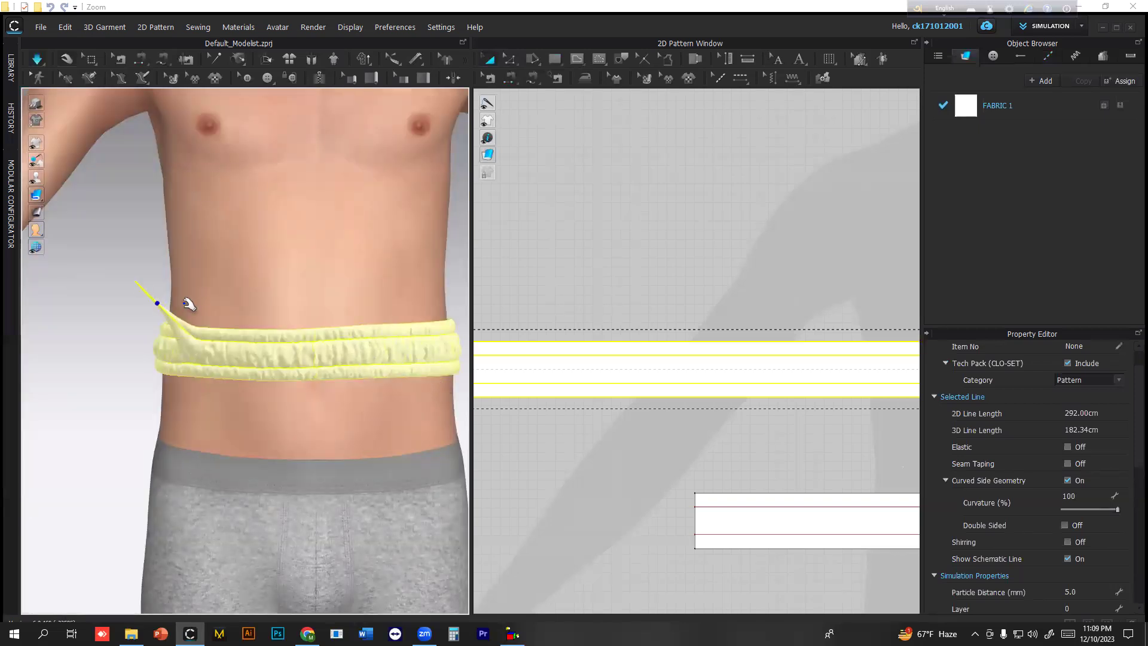
left_click(105, 330)
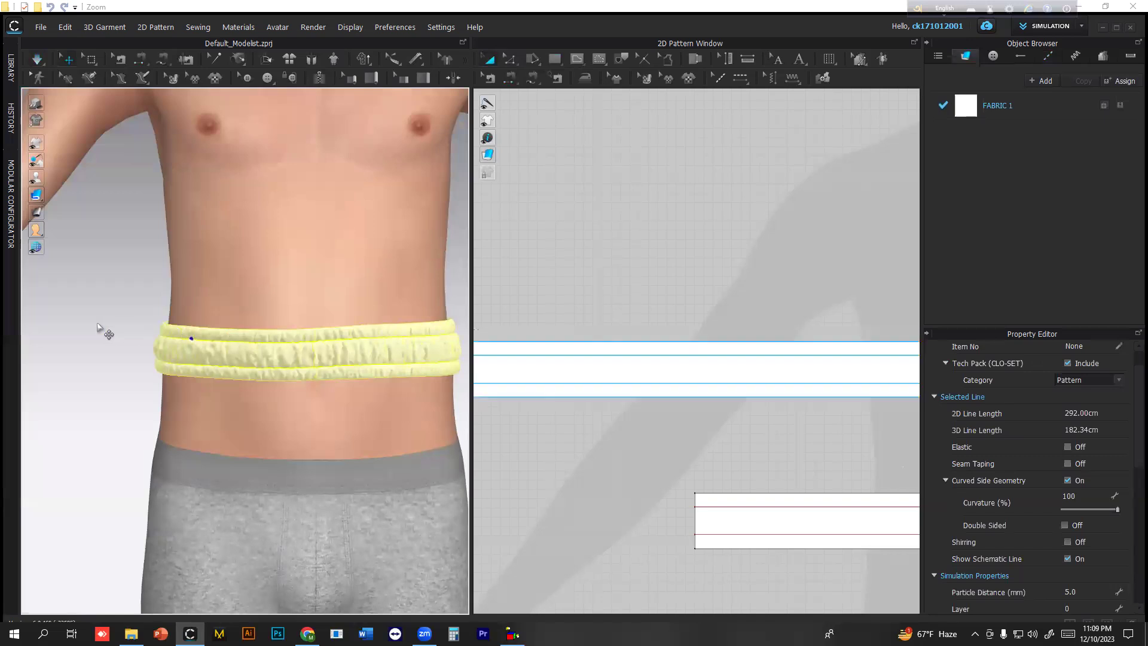
scroll(370, 364, "up", 5)
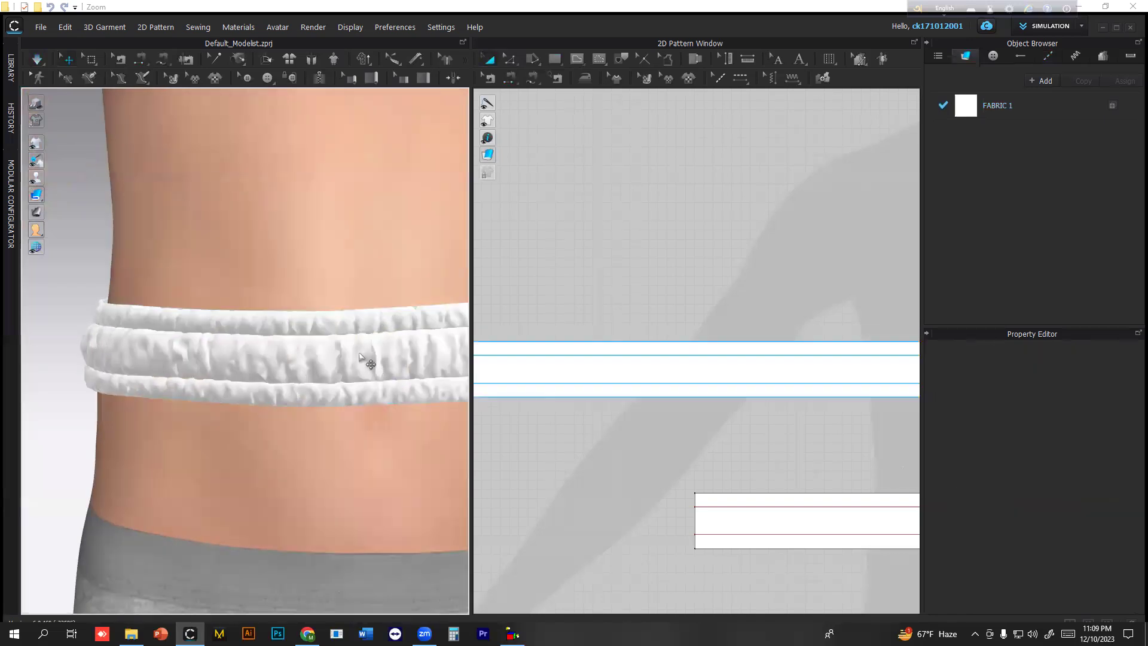
scroll(363, 360, "down", 2)
- Set the sewing line type of the bands' upper-edge seam to Turned and of their lower-edge seam to Custom Angle
left_click(489, 78)
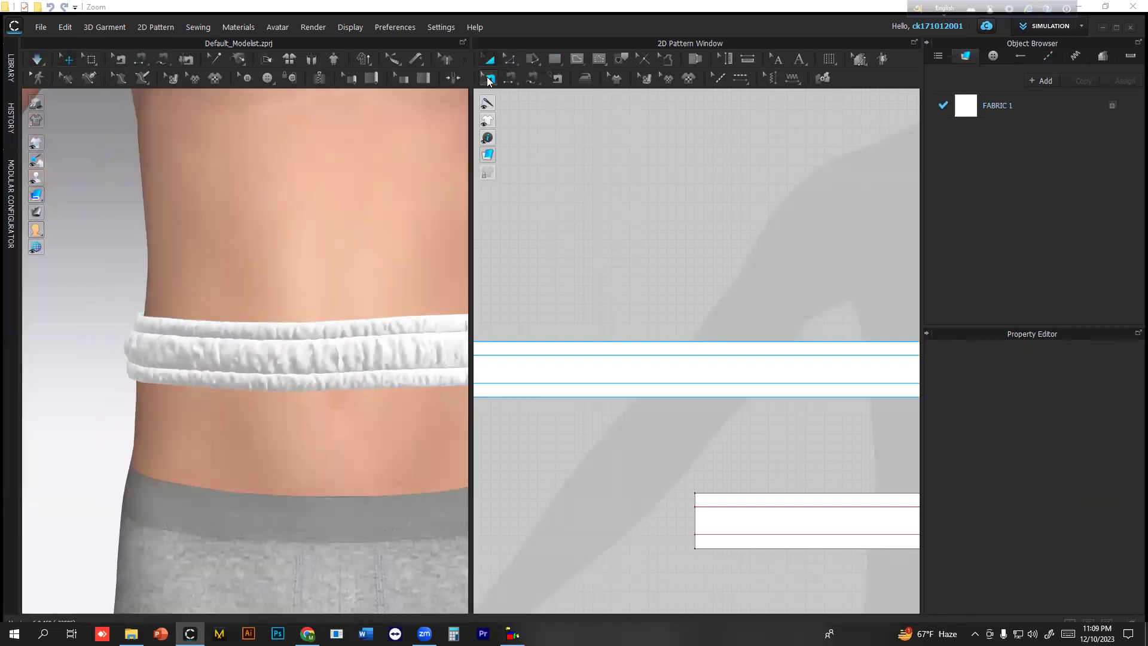
left_click(631, 342)
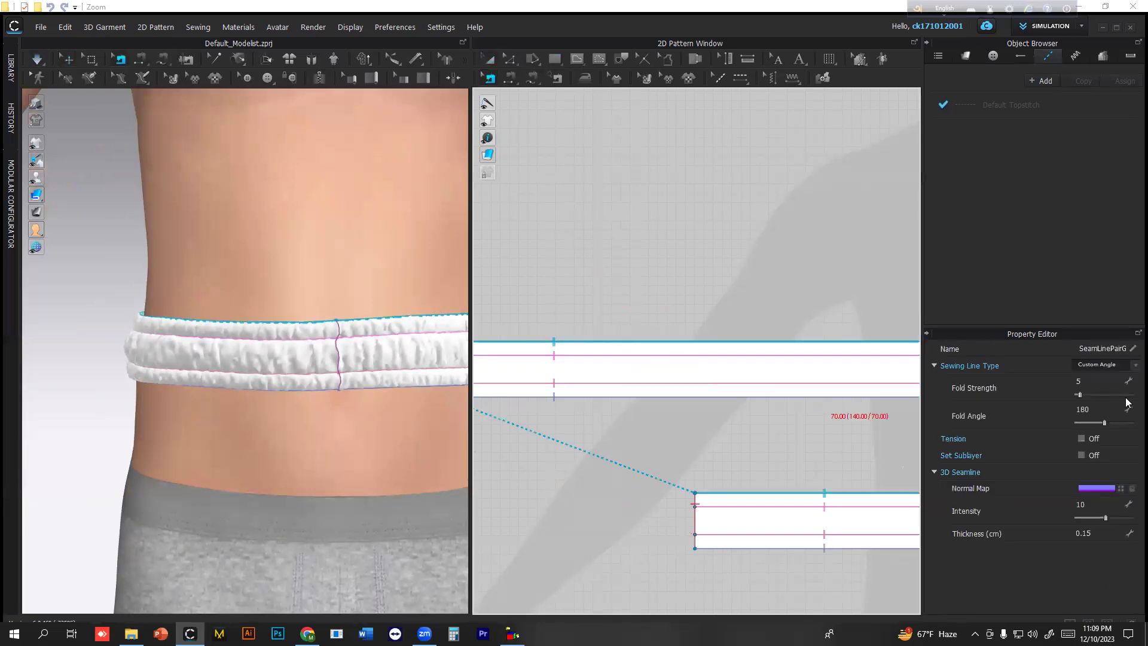
left_click(1132, 365)
left_click(1100, 376)
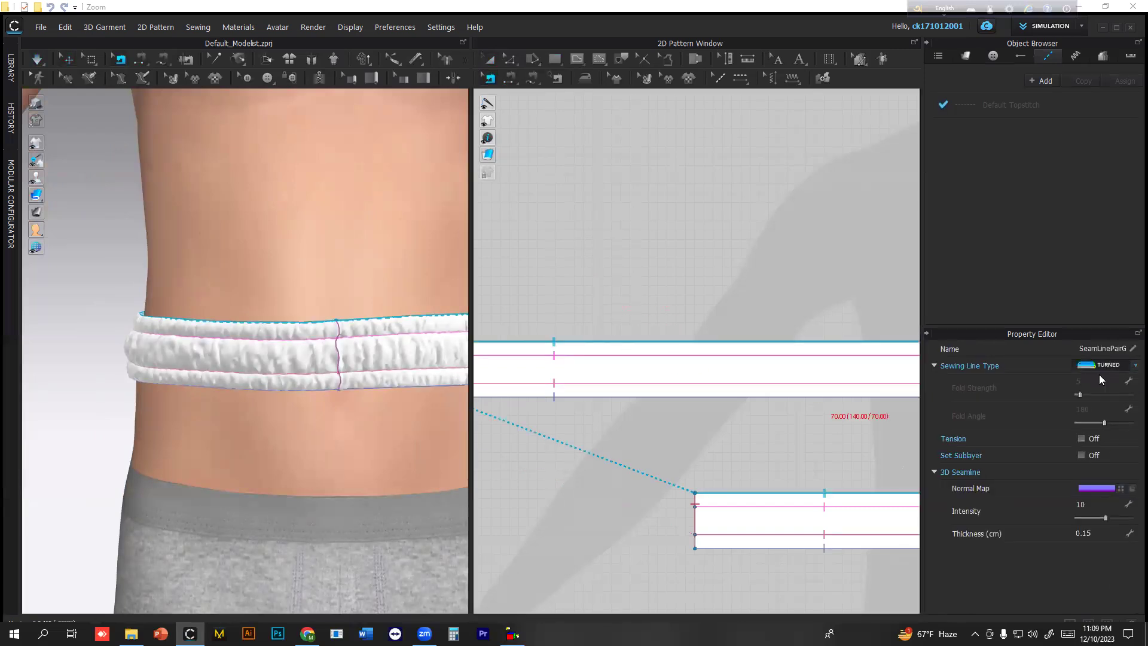
left_click(589, 397)
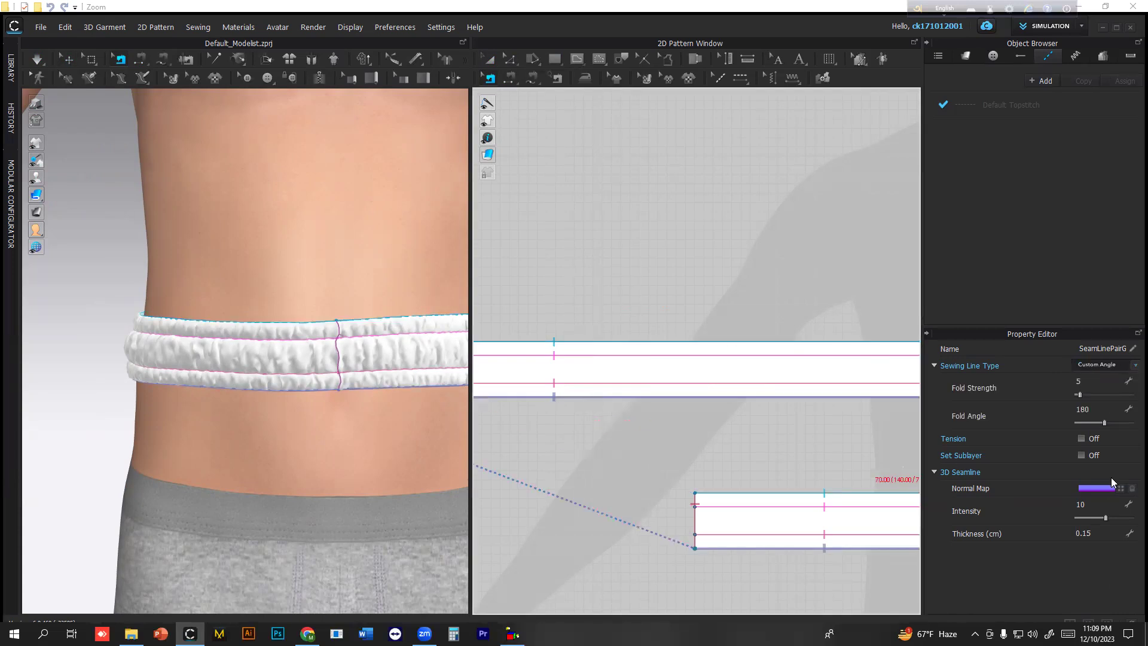
left_click(1133, 366)
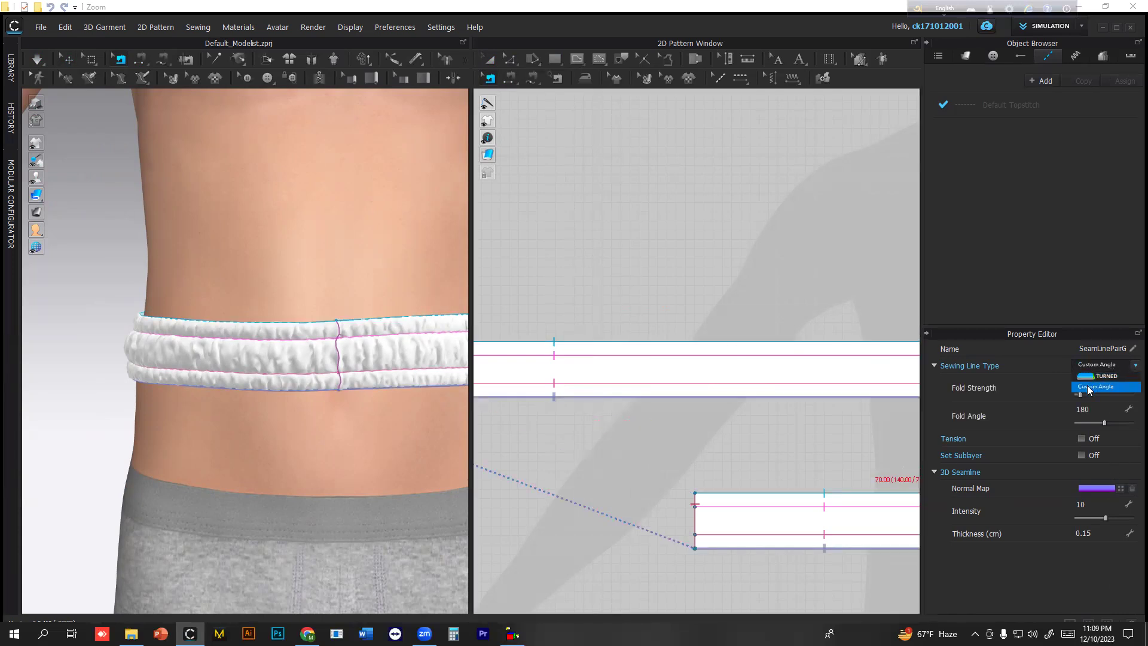
left_click(1088, 387)
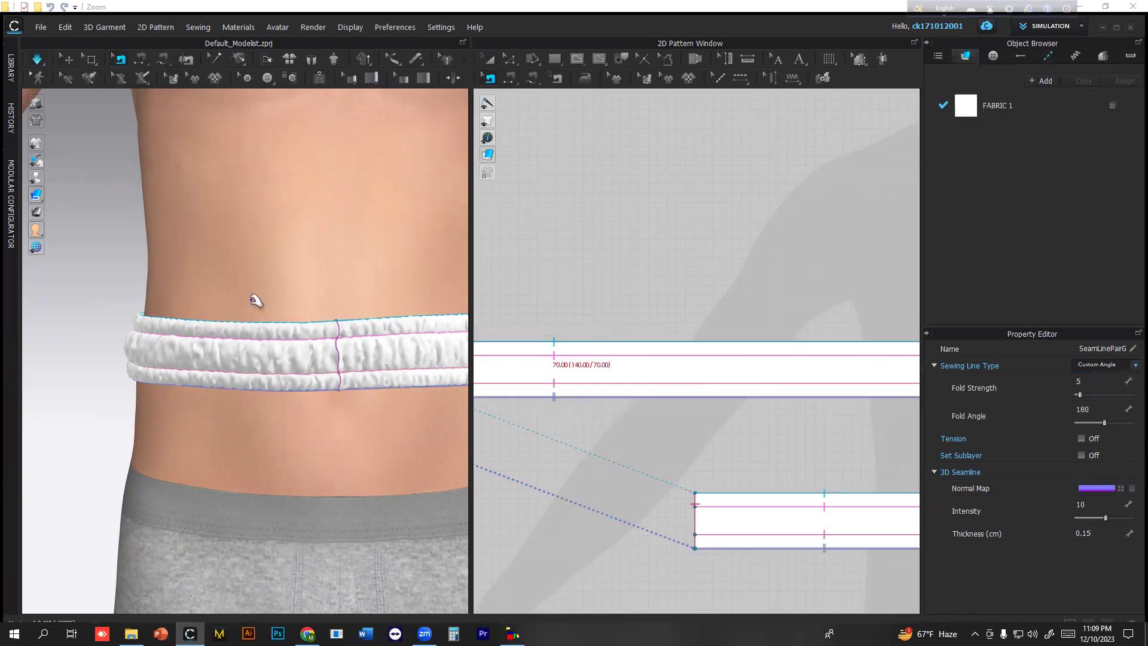
key("space")
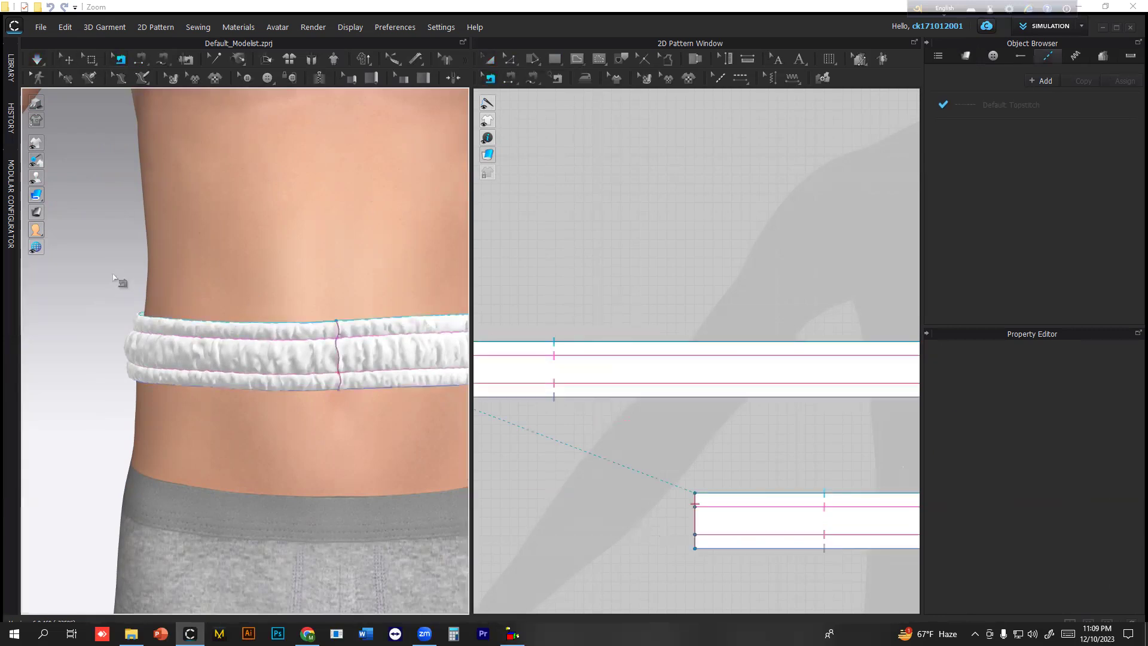
- Check the seams at the short ends of both bands and examine the gathered belt on the avatar
left_click(489, 59)
scroll(670, 295, "down", 3)
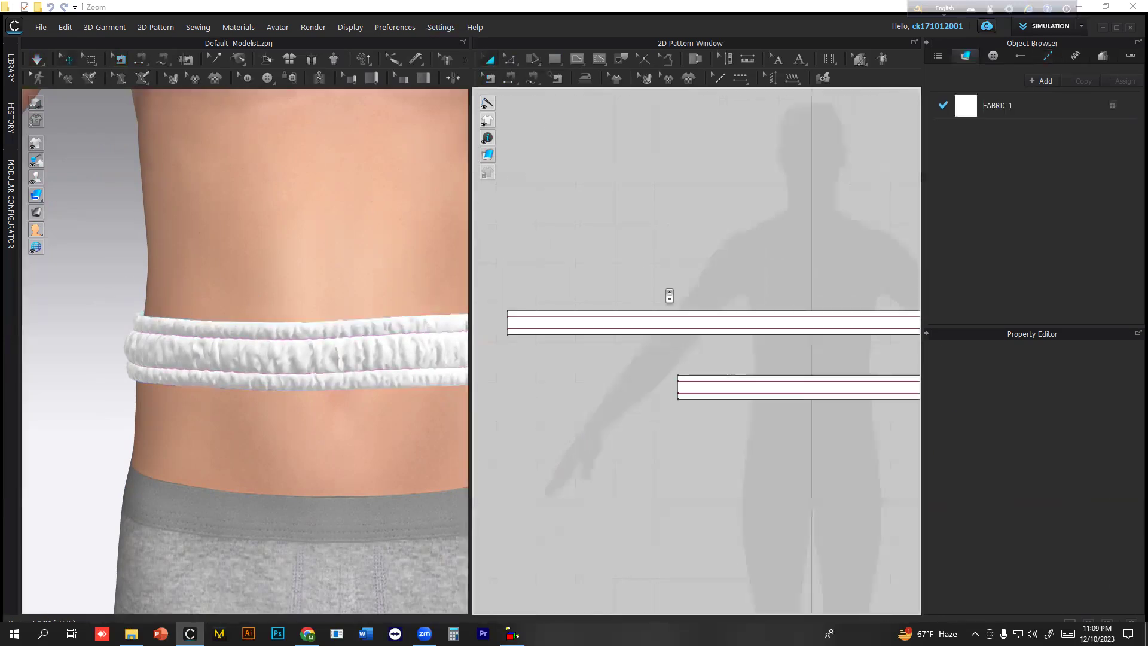
middle_click_drag(672, 278, 723, 281)
left_click(489, 78)
left_click(559, 328)
left_click(730, 390)
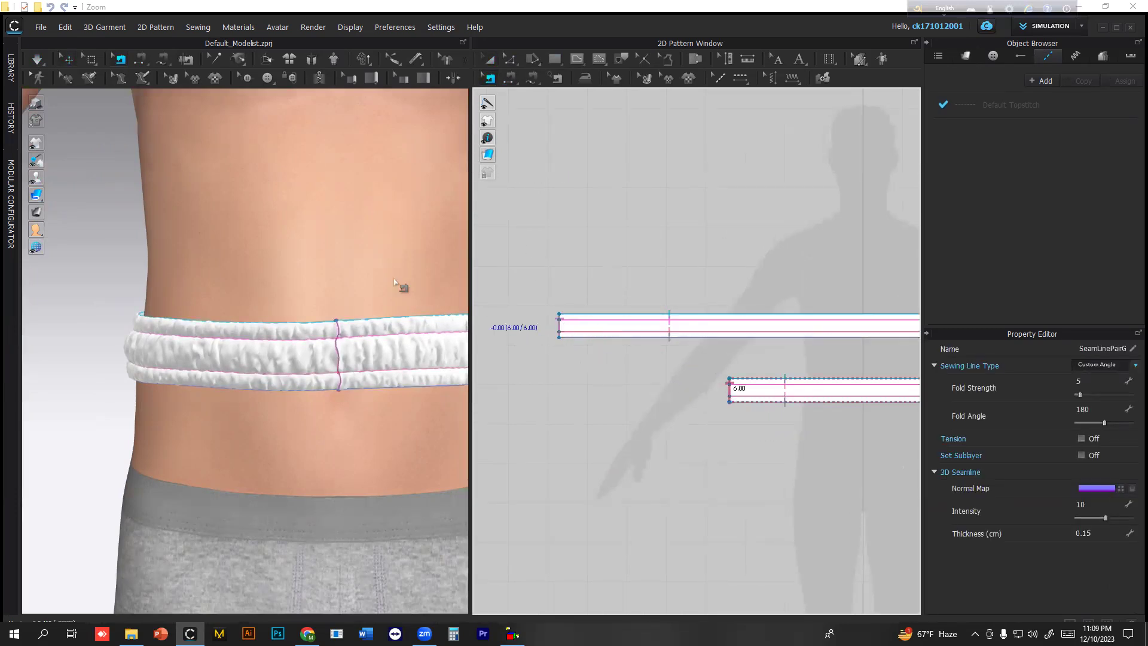
scroll(353, 326, "down", 6)
right_click_drag(327, 351, 287, 346)
left_click(671, 251)
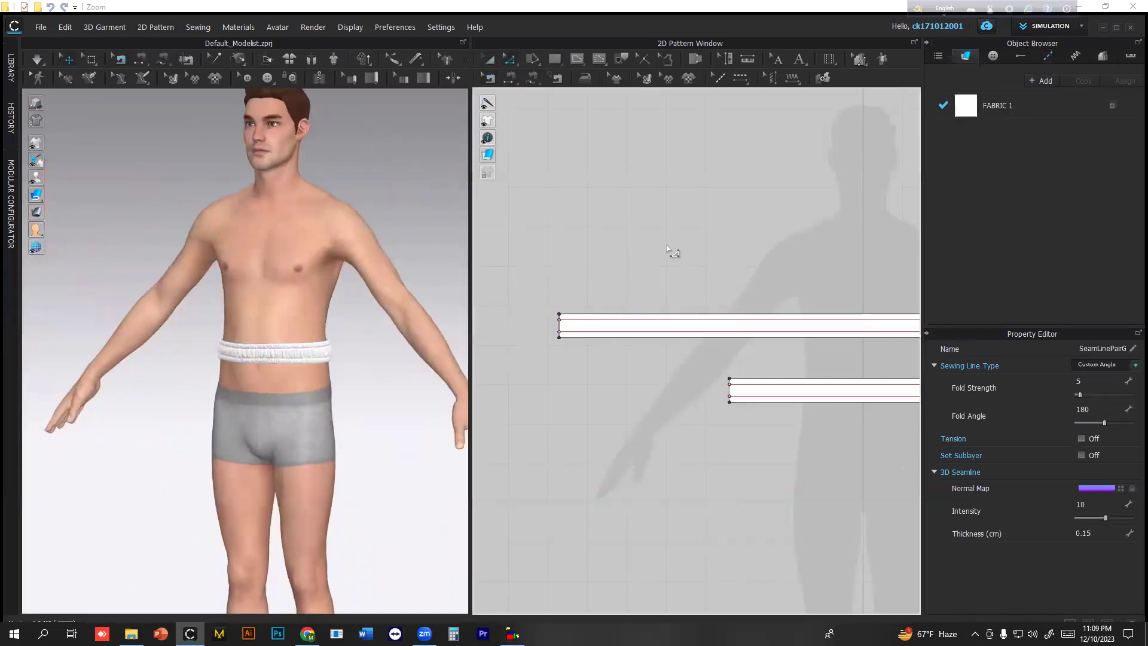
scroll(214, 377, "up", 5)
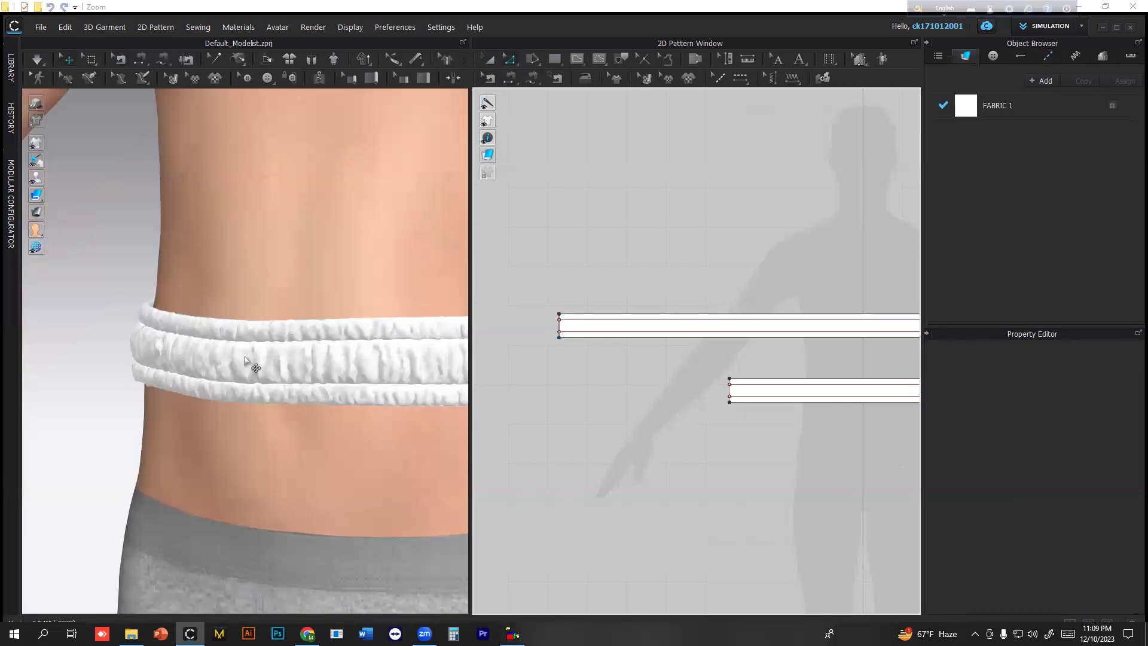
- Offset the 140 cm band's upper edge inward as one internal line at 3 cm
left_click(592, 314)
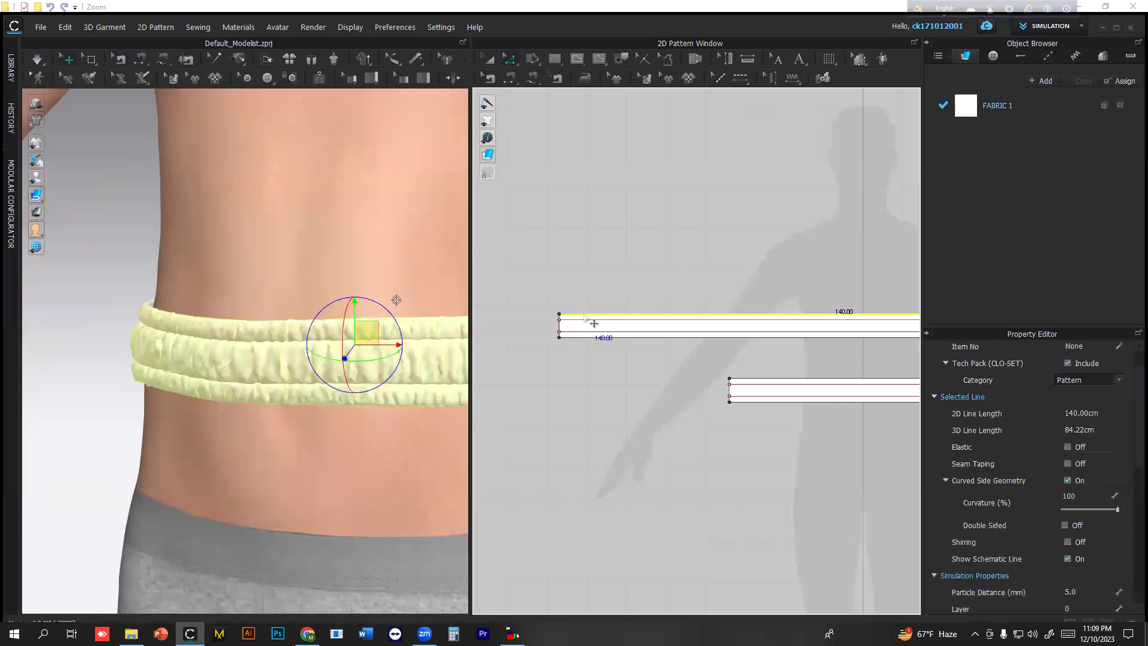
right_click(584, 313)
left_click(630, 435)
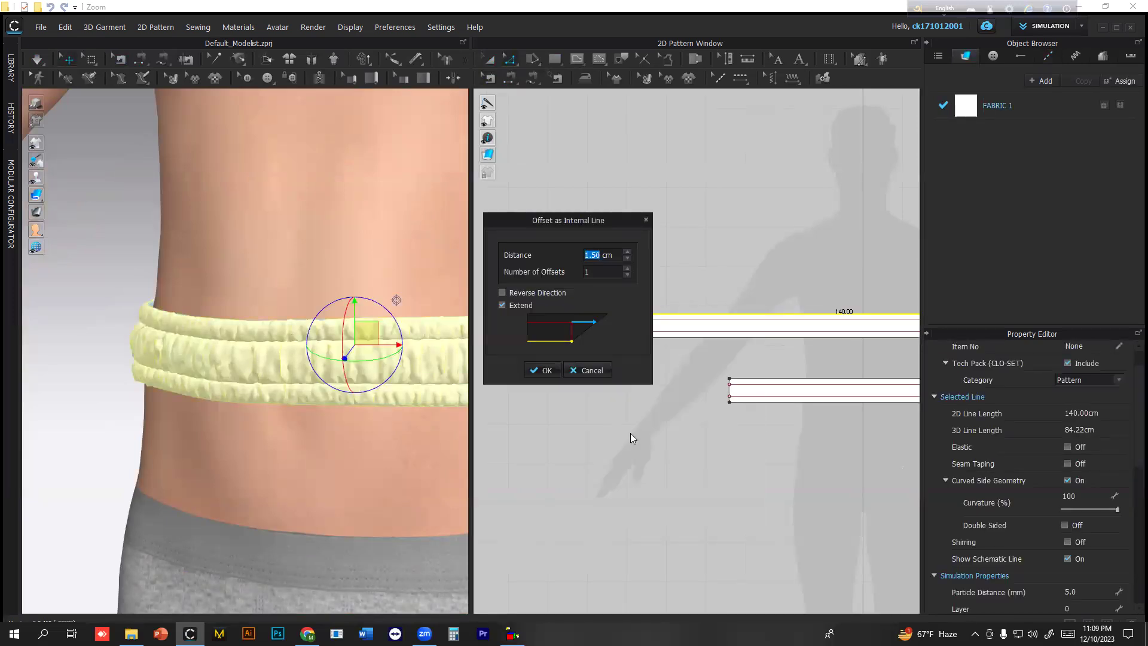
key("Return")
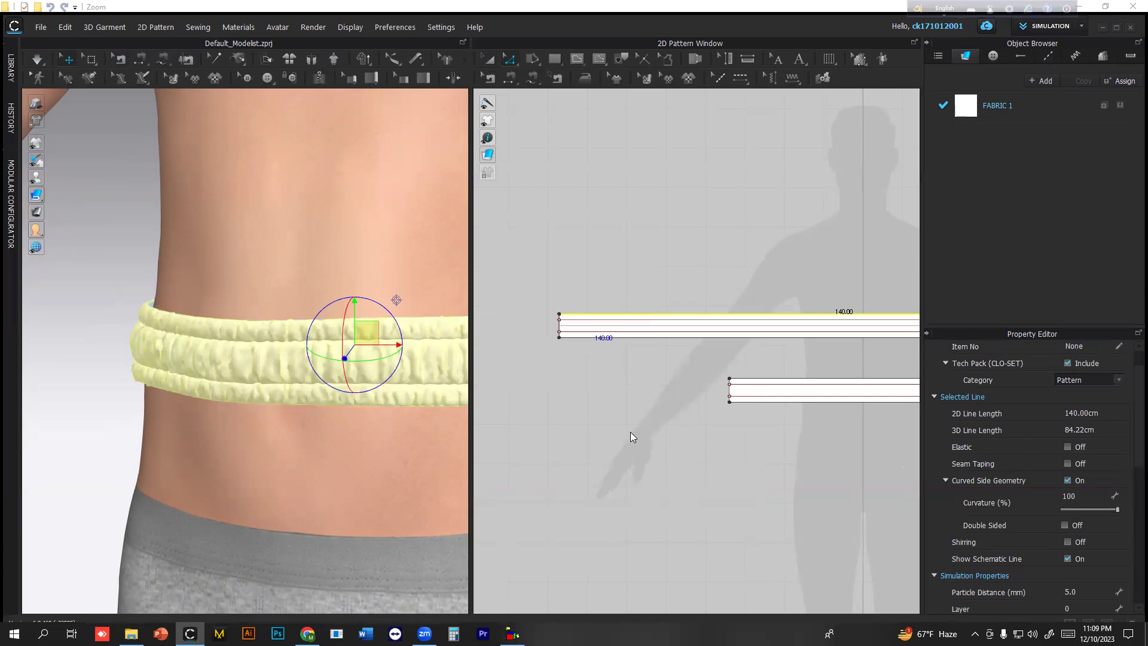
- Offset the 70 cm band's upper edge inward as one internal line at 3 cm
left_click(755, 379)
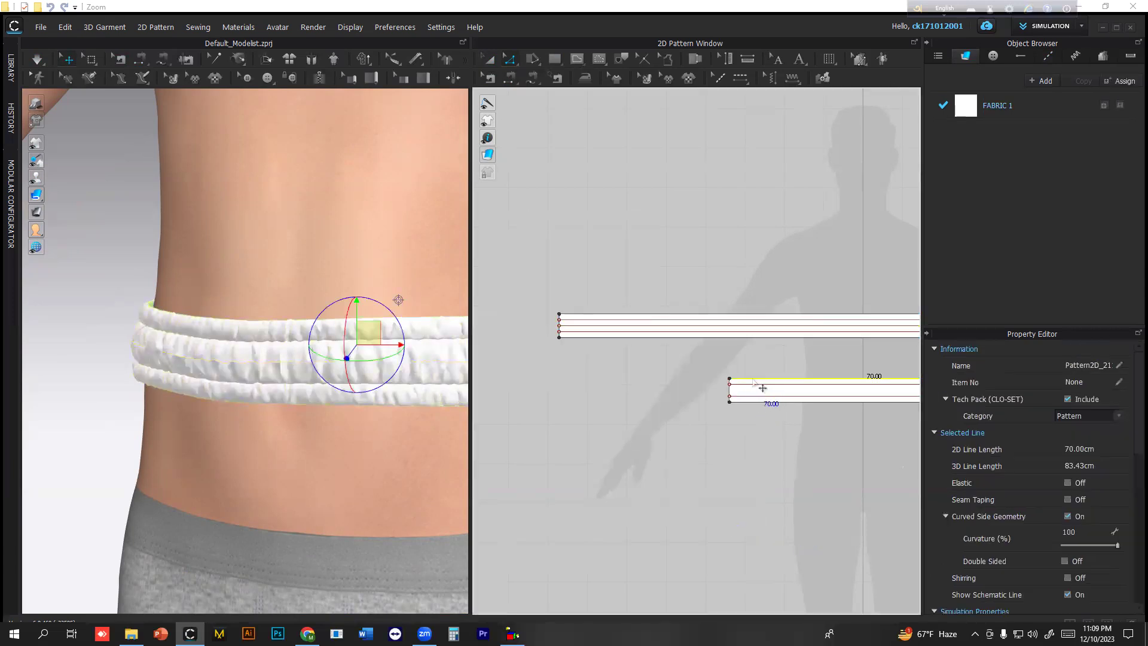
right_click(753, 379)
left_click(795, 502)
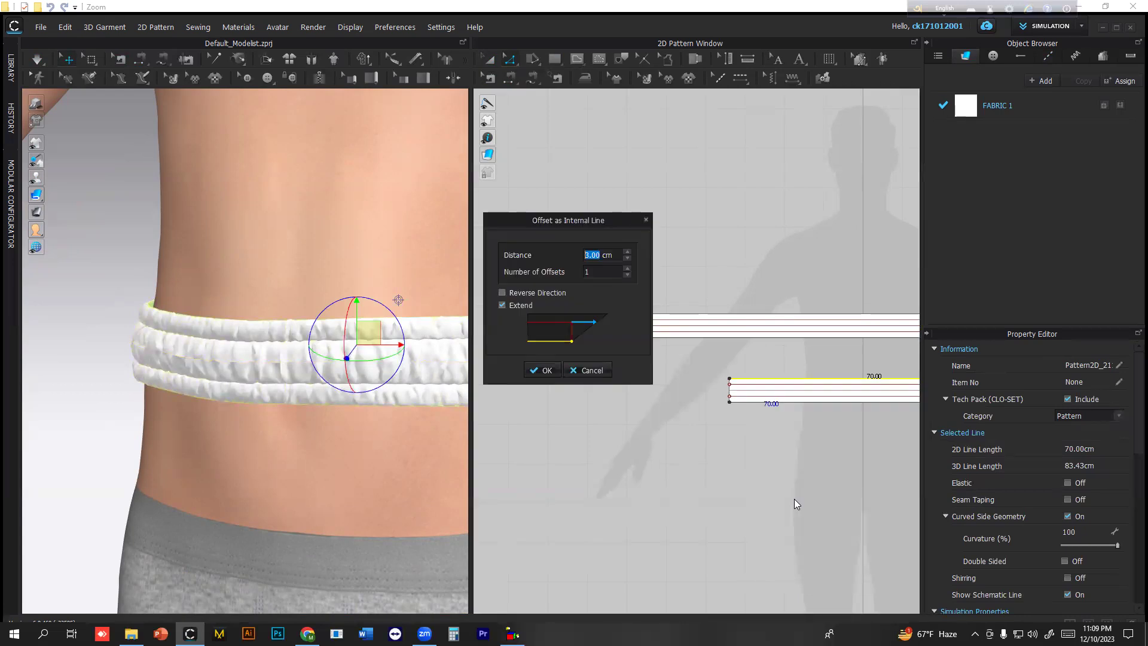
left_click(545, 369)
- Sew the 140 cm band's middle internal line to the 70 cm band's middle internal line and simulate the belt
key("n")
left_click(603, 327)
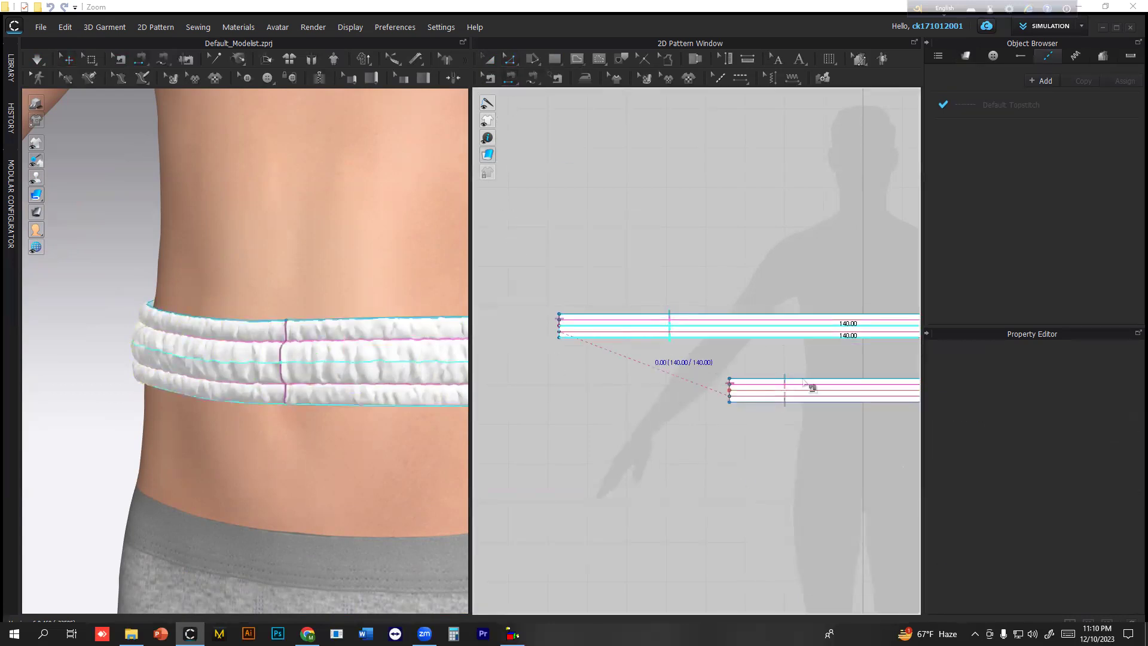
left_click(785, 394)
key("space")
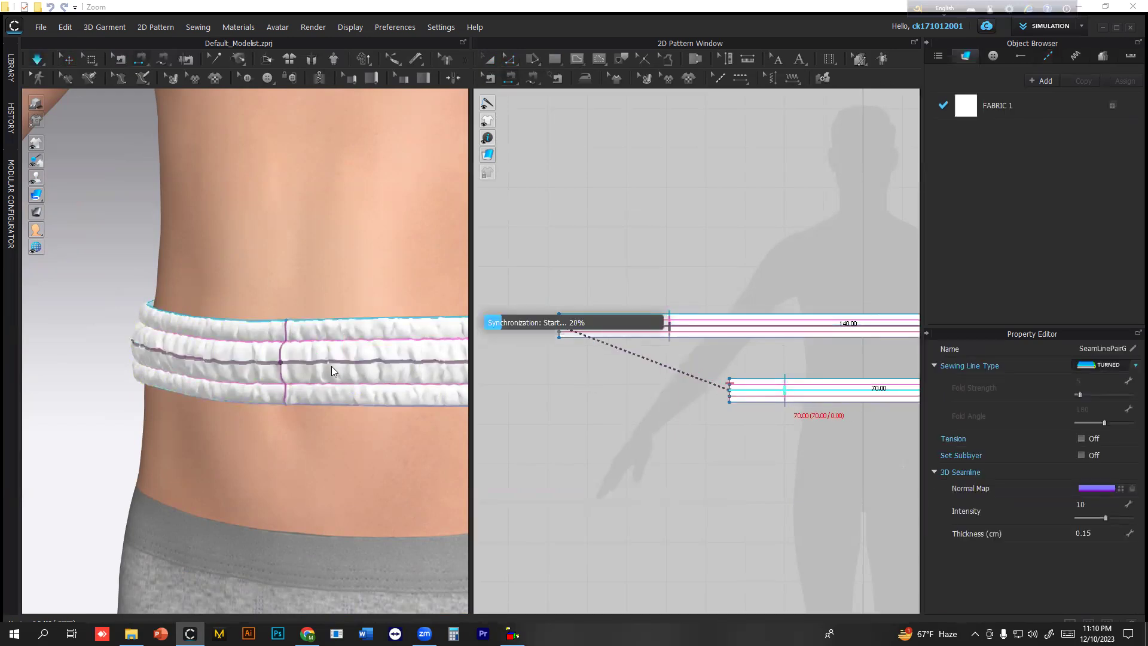
right_click_drag(335, 362, 407, 361)
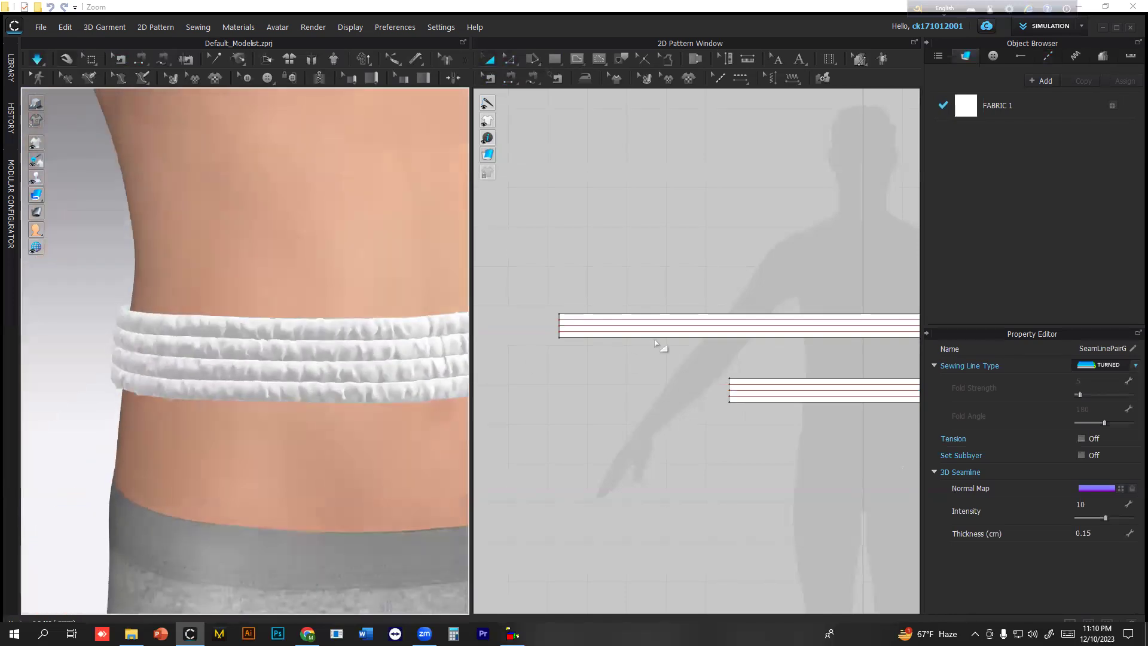
- Delete the upper and lower internal lines from both bands, keeping only the middle line on each
scroll(653, 338, "up", 5)
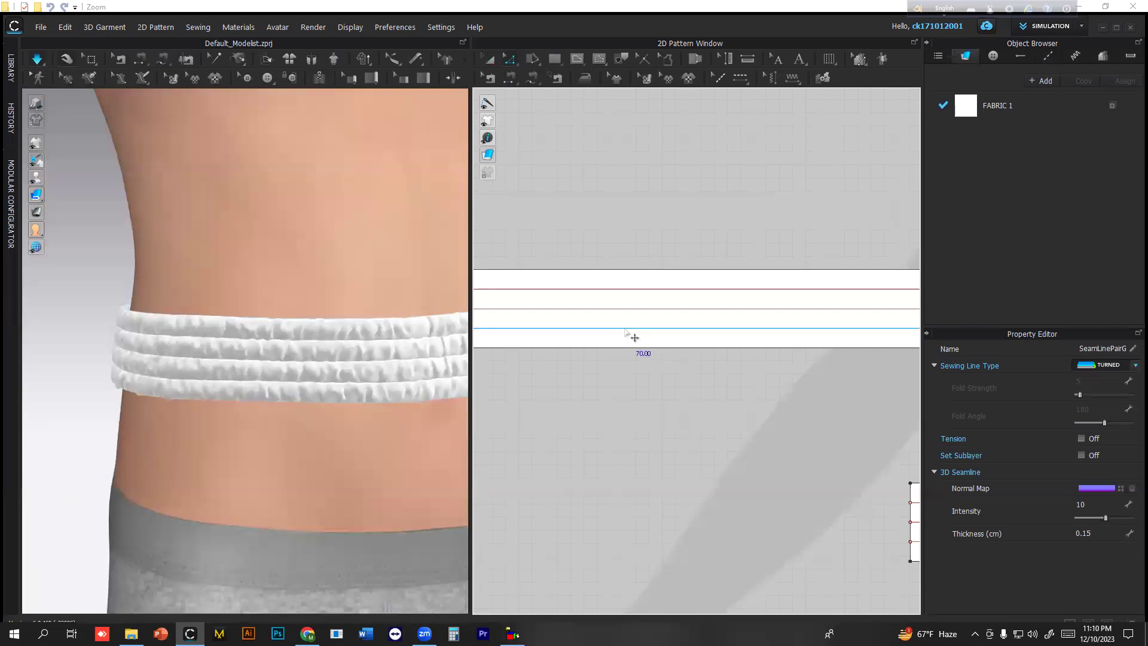
left_click(631, 328)
scroll(699, 410, "down", 4)
left_click(823, 468, "shift")
left_click(825, 451, "shift")
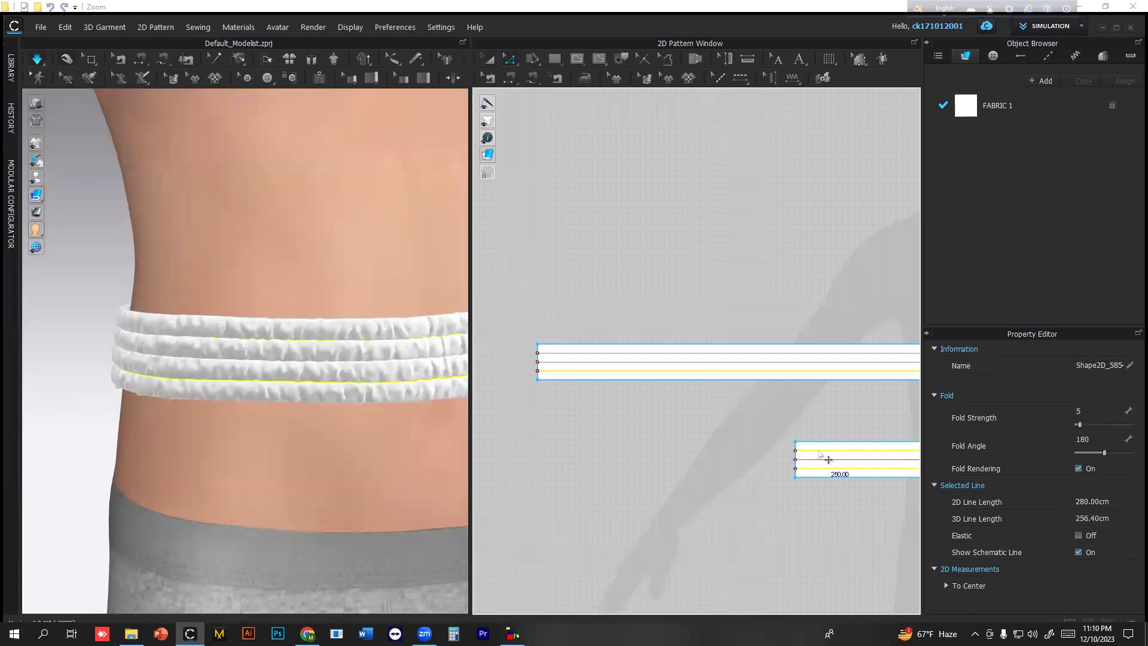
left_click(689, 353, "shift")
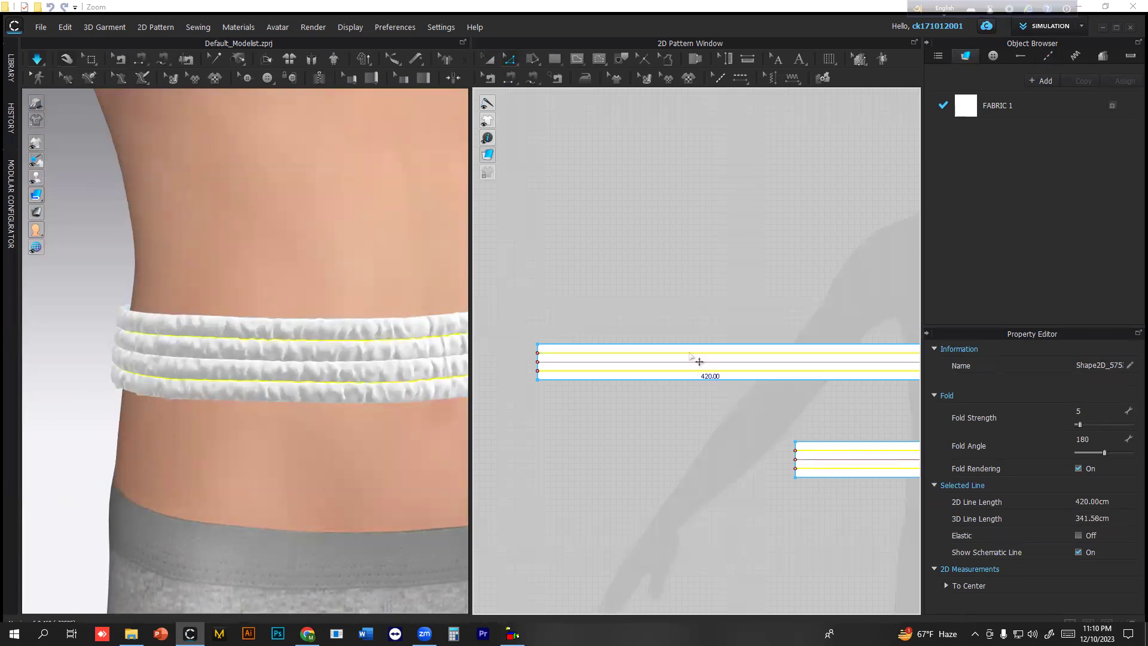
key("Delete")
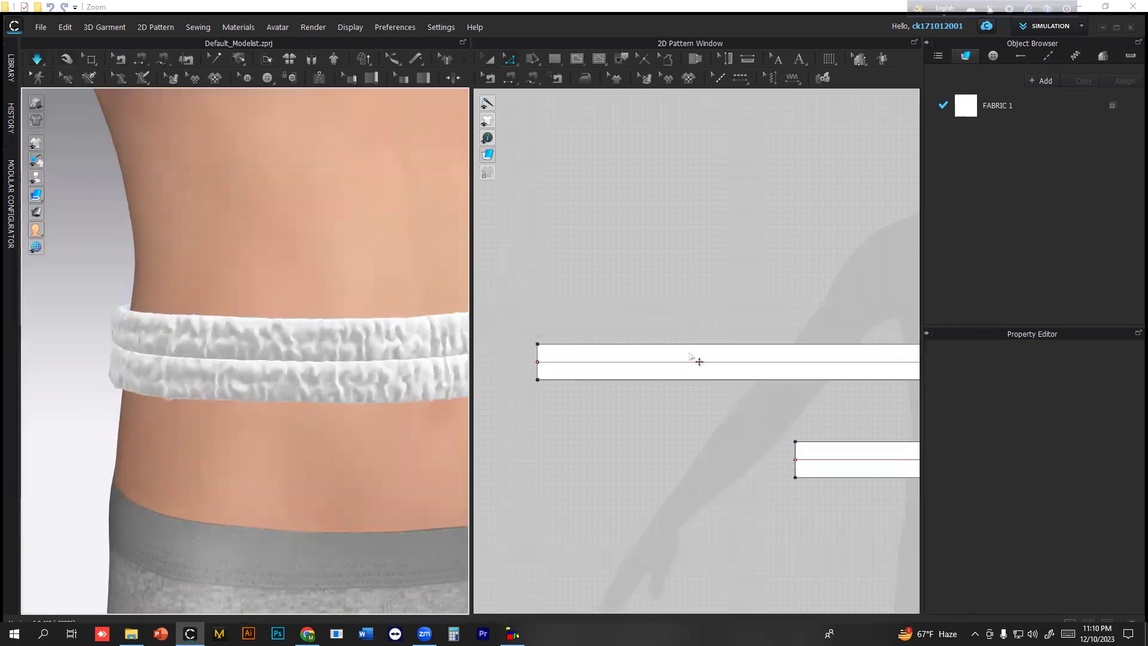
right_click_drag(307, 379, 272, 379)
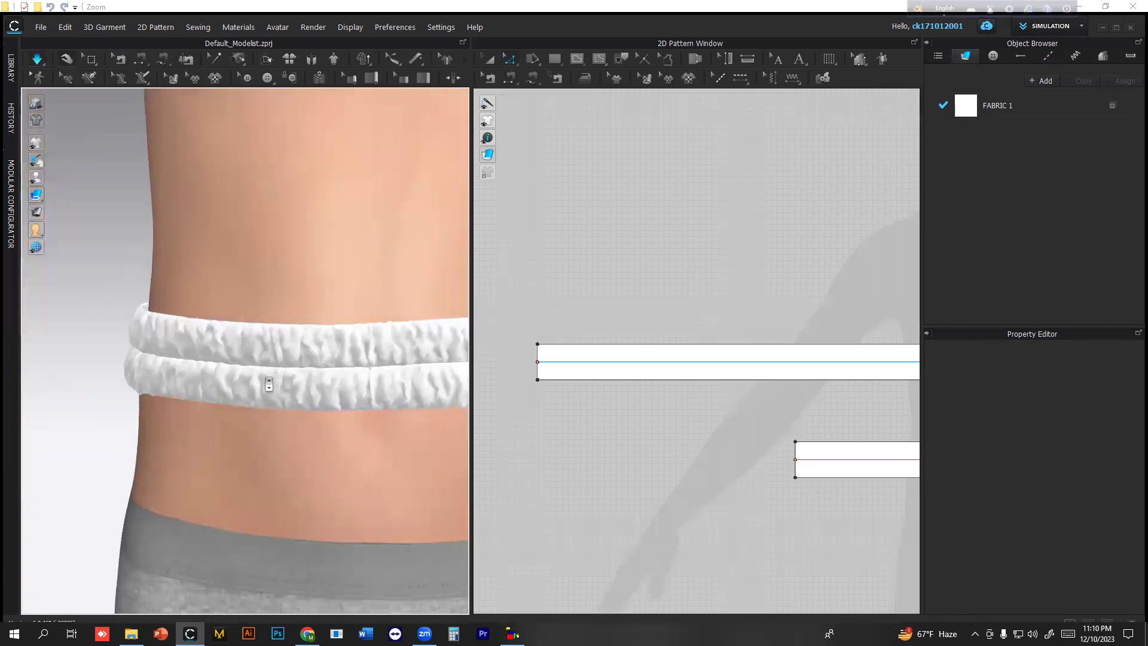
scroll(269, 384, "down", 4)
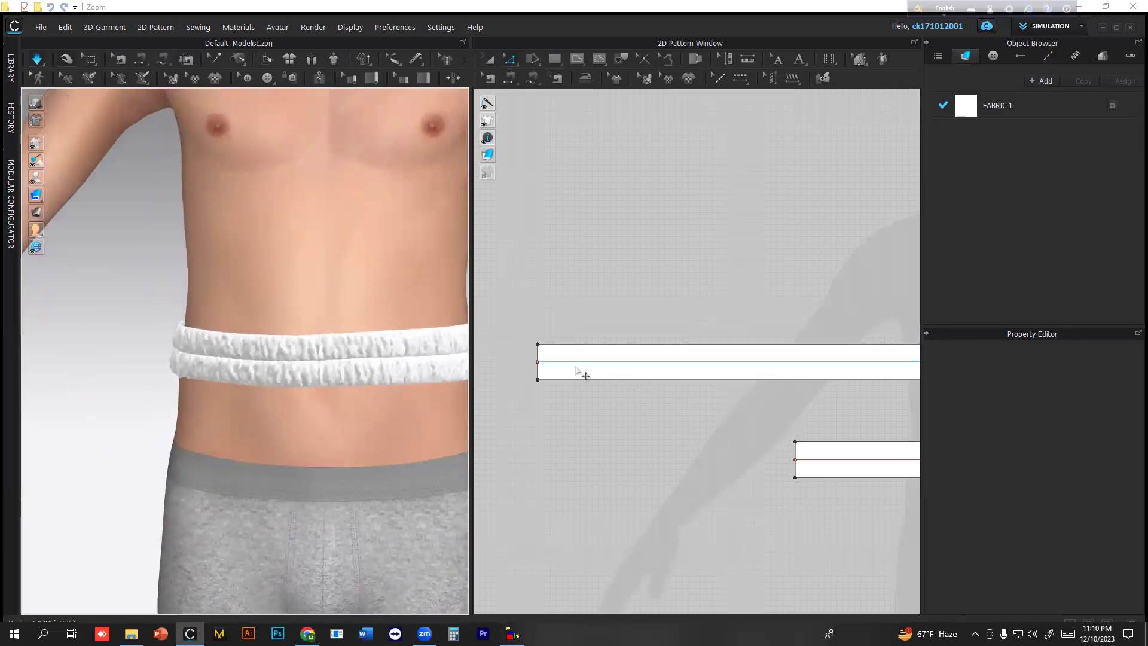
scroll(578, 374, "down", 3)
scroll(579, 375, "down", 3)
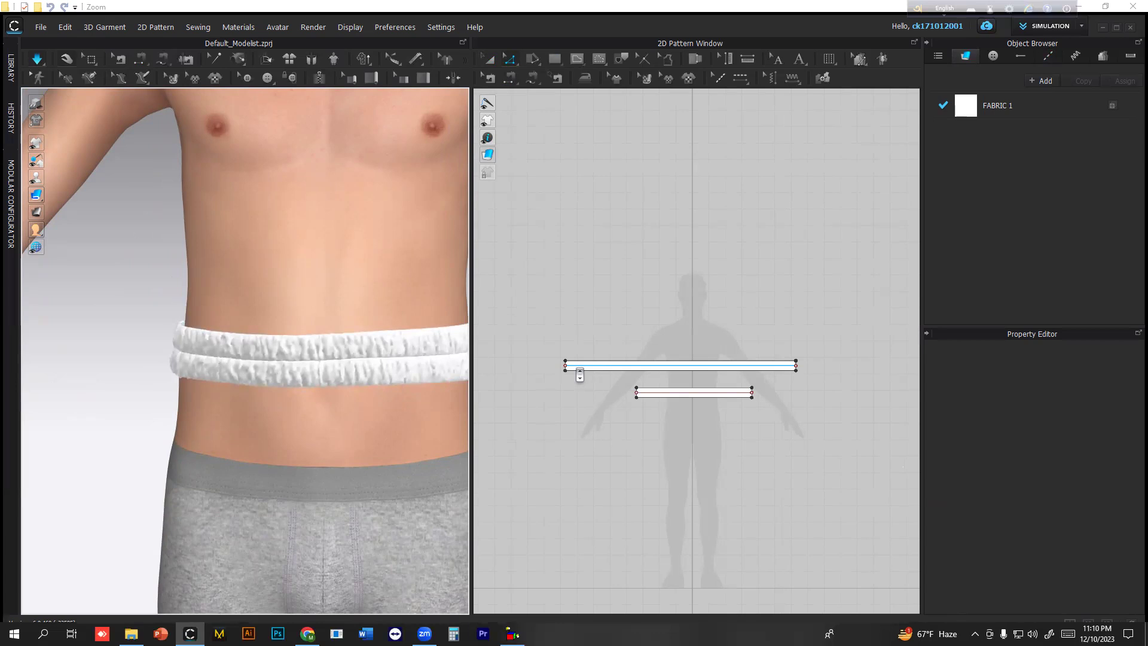
scroll(257, 389, "down", 5)
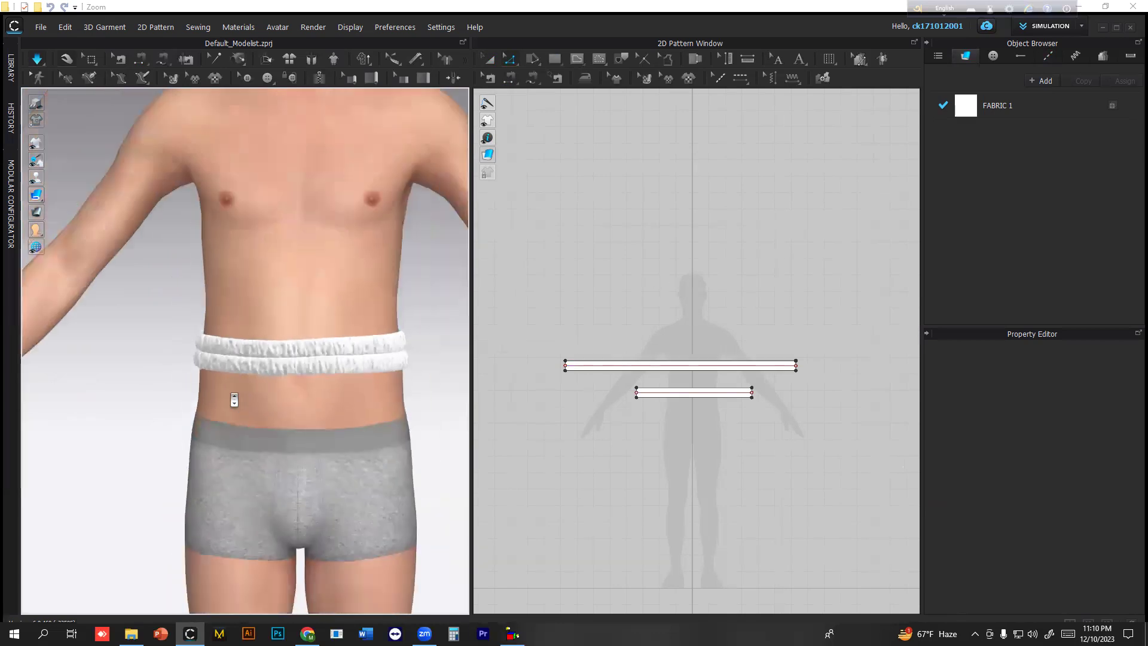